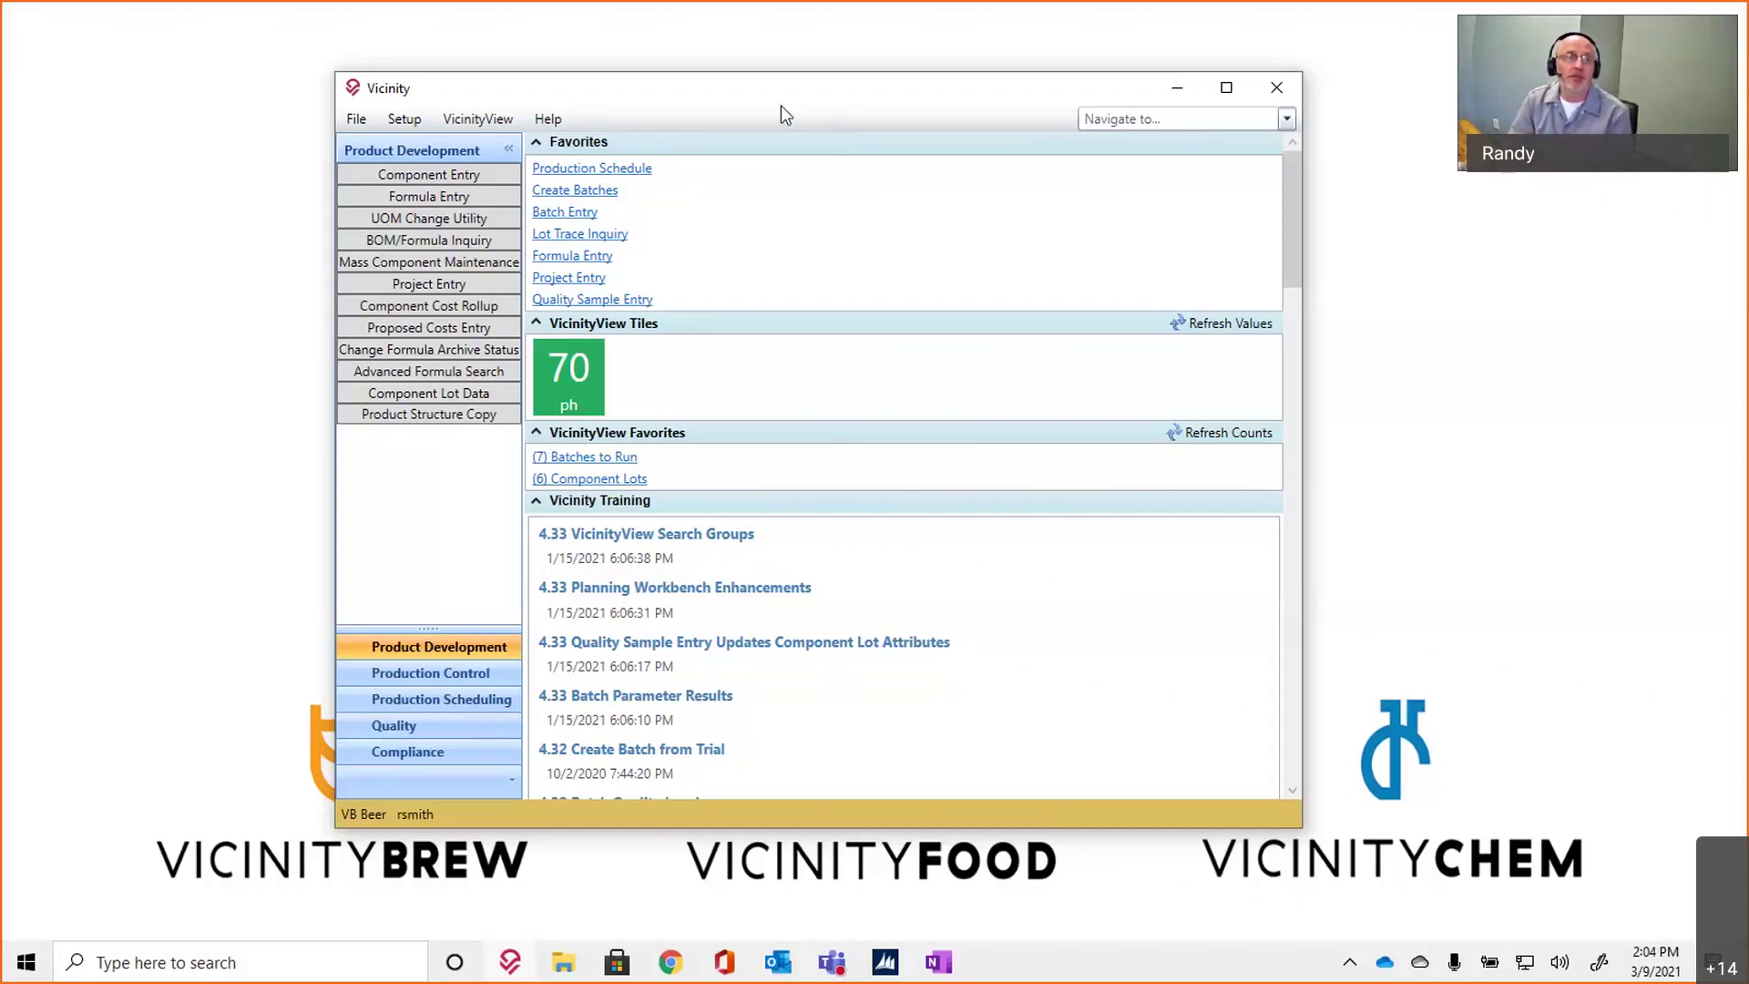
# Open the application-level Attributes setup, enlarge its window and look through the attribute tree.
pyautogui.click(394, 119)
pyautogui.moveTo(377, 197)
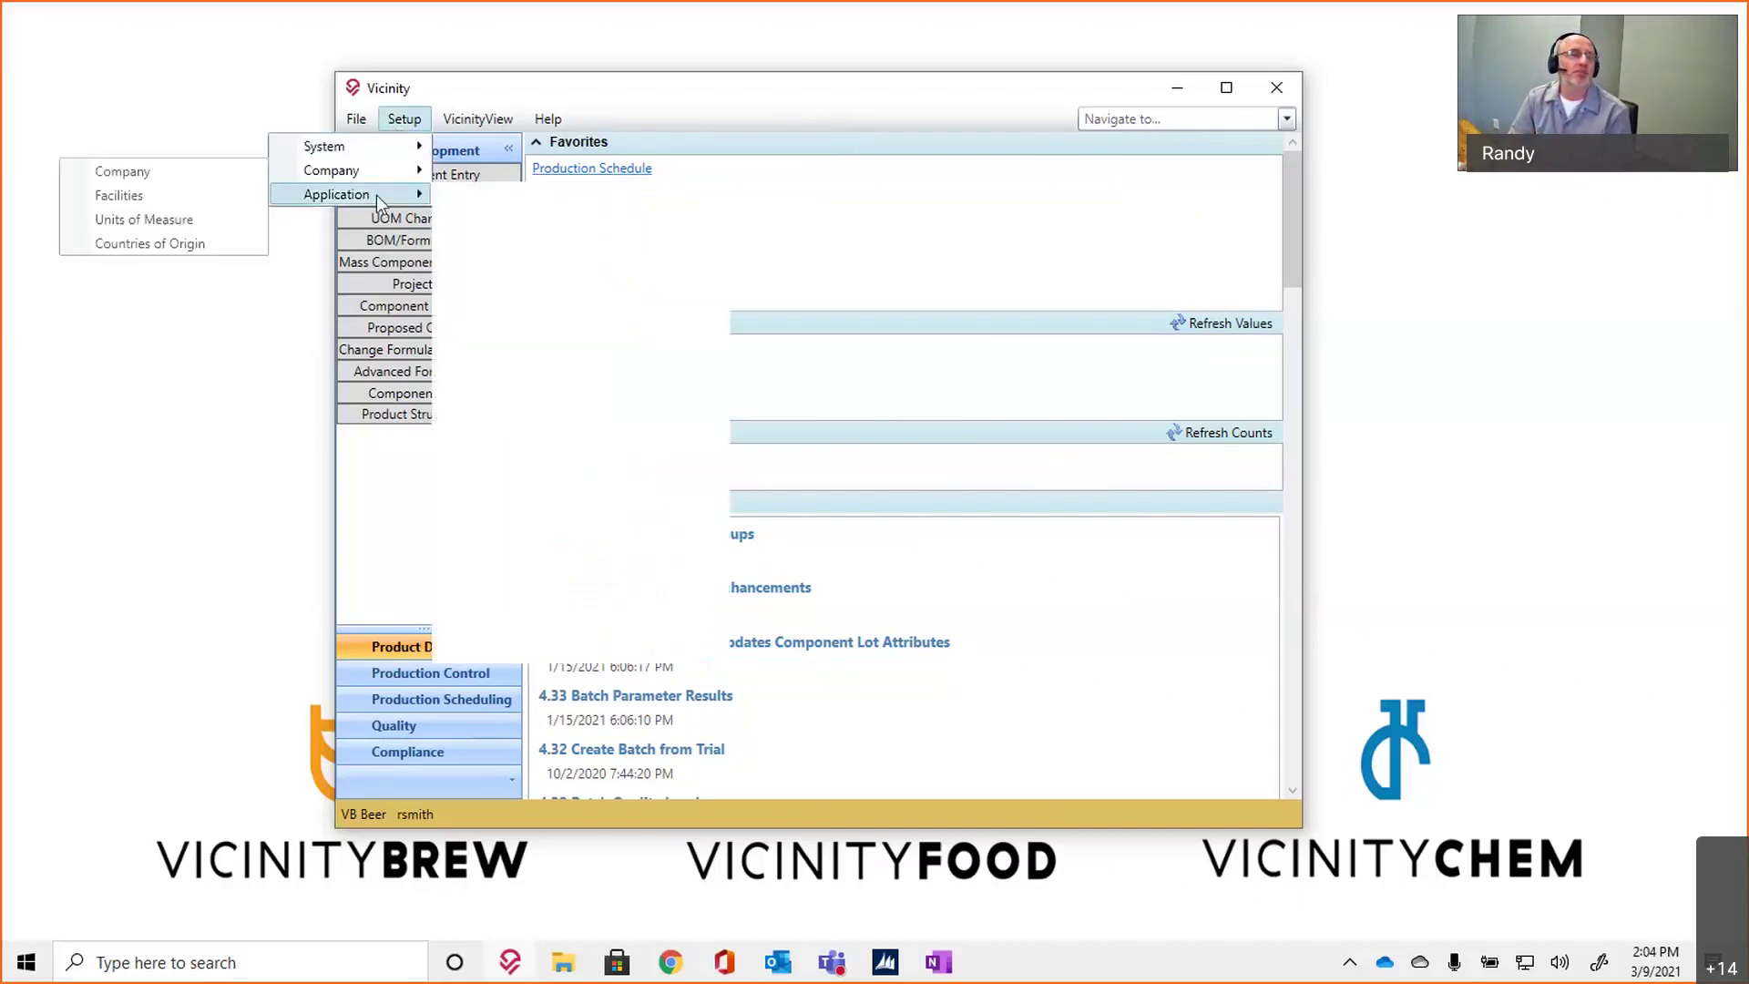
pyautogui.click(528, 221)
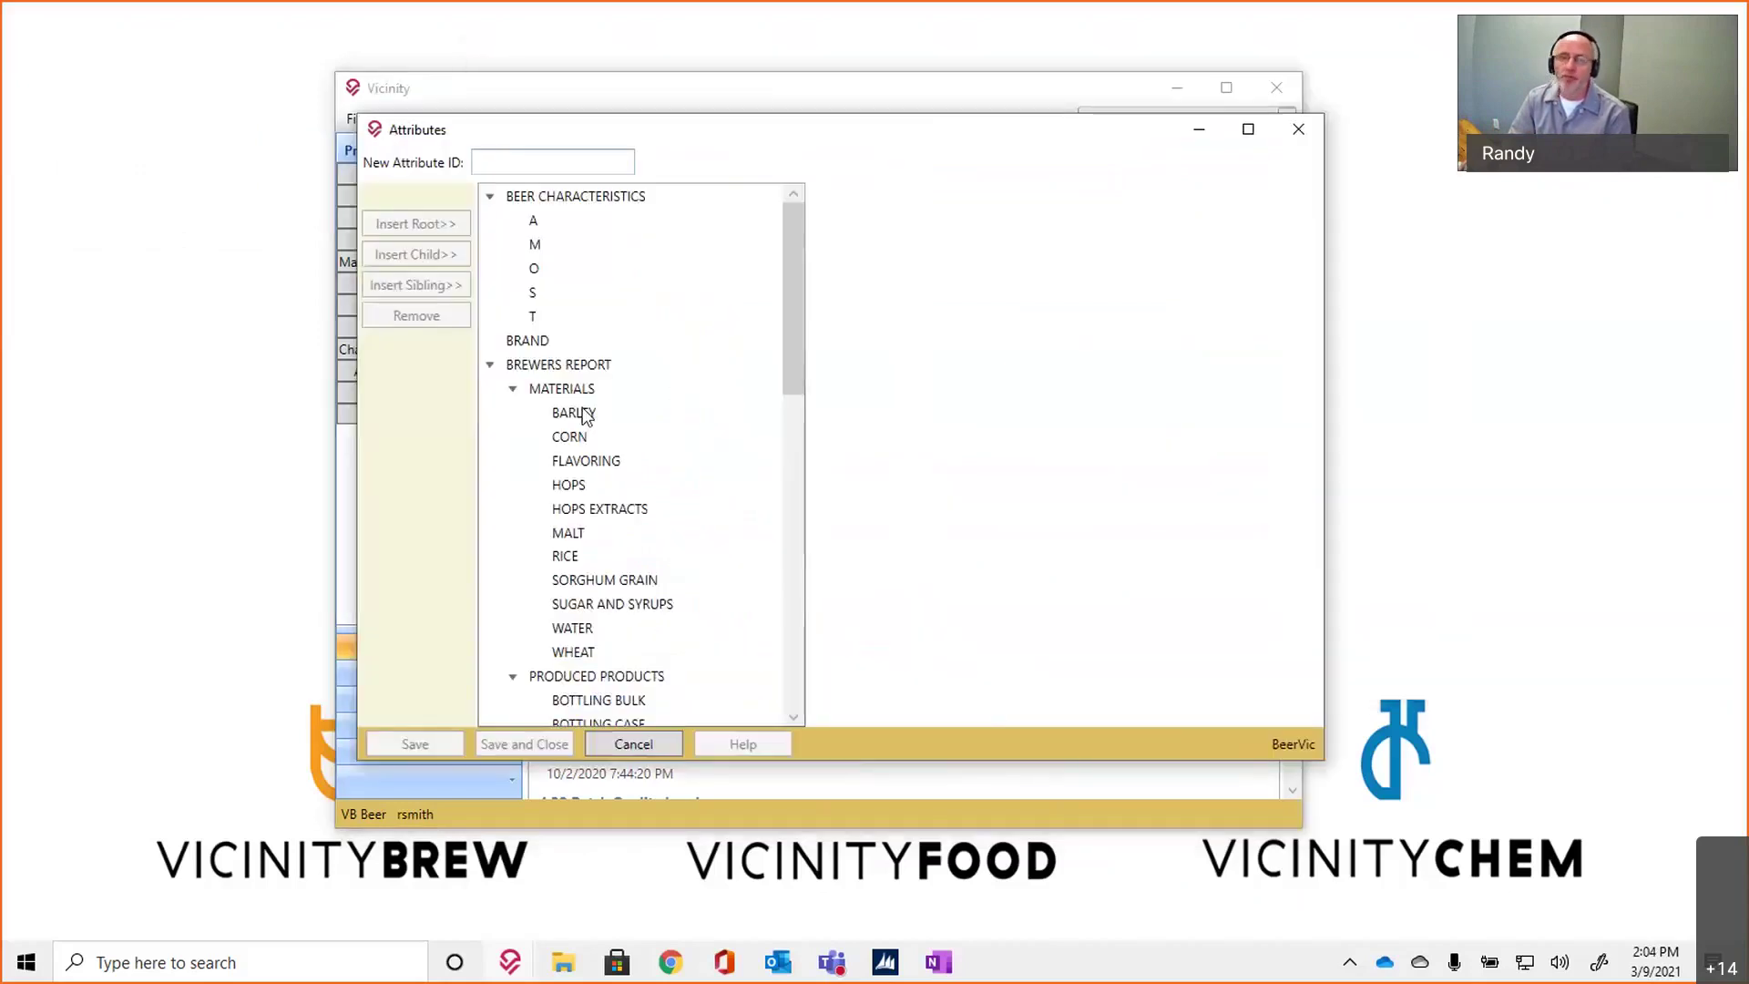
pyautogui.moveTo(859, 763); pyautogui.dragTo(859, 877)
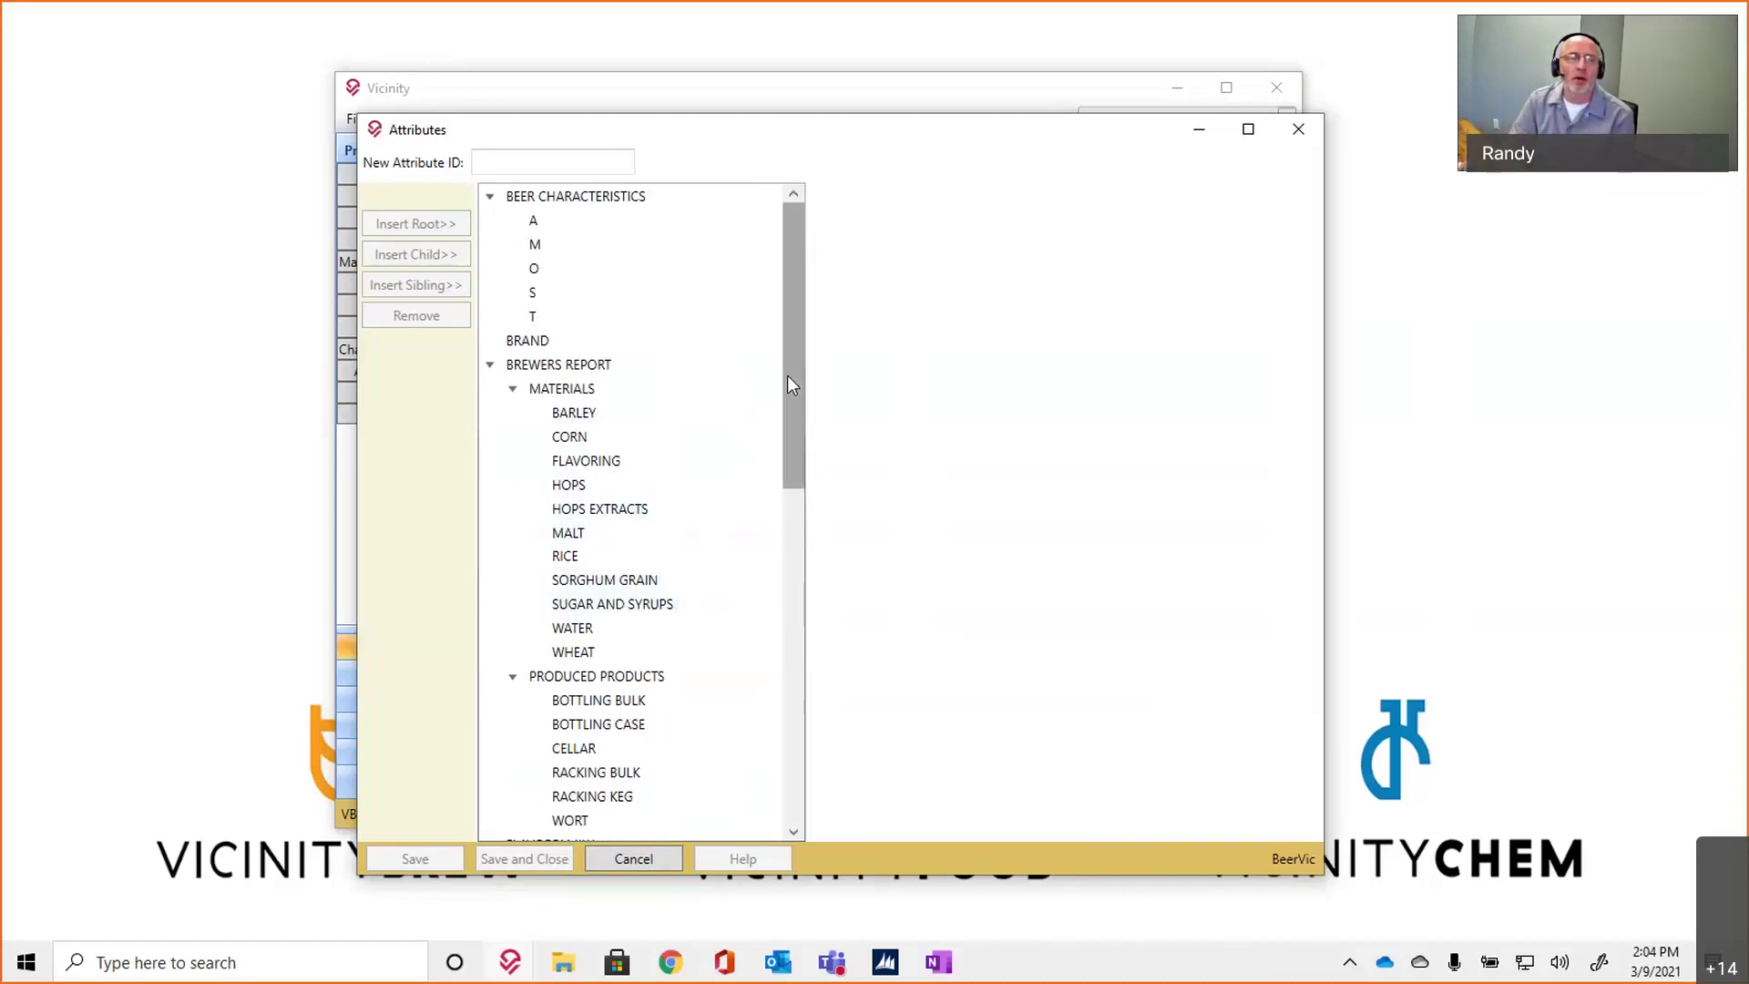
pyautogui.moveTo(789, 379); pyautogui.dragTo(790, 480)
pyautogui.scroll(-1, 789, 480)
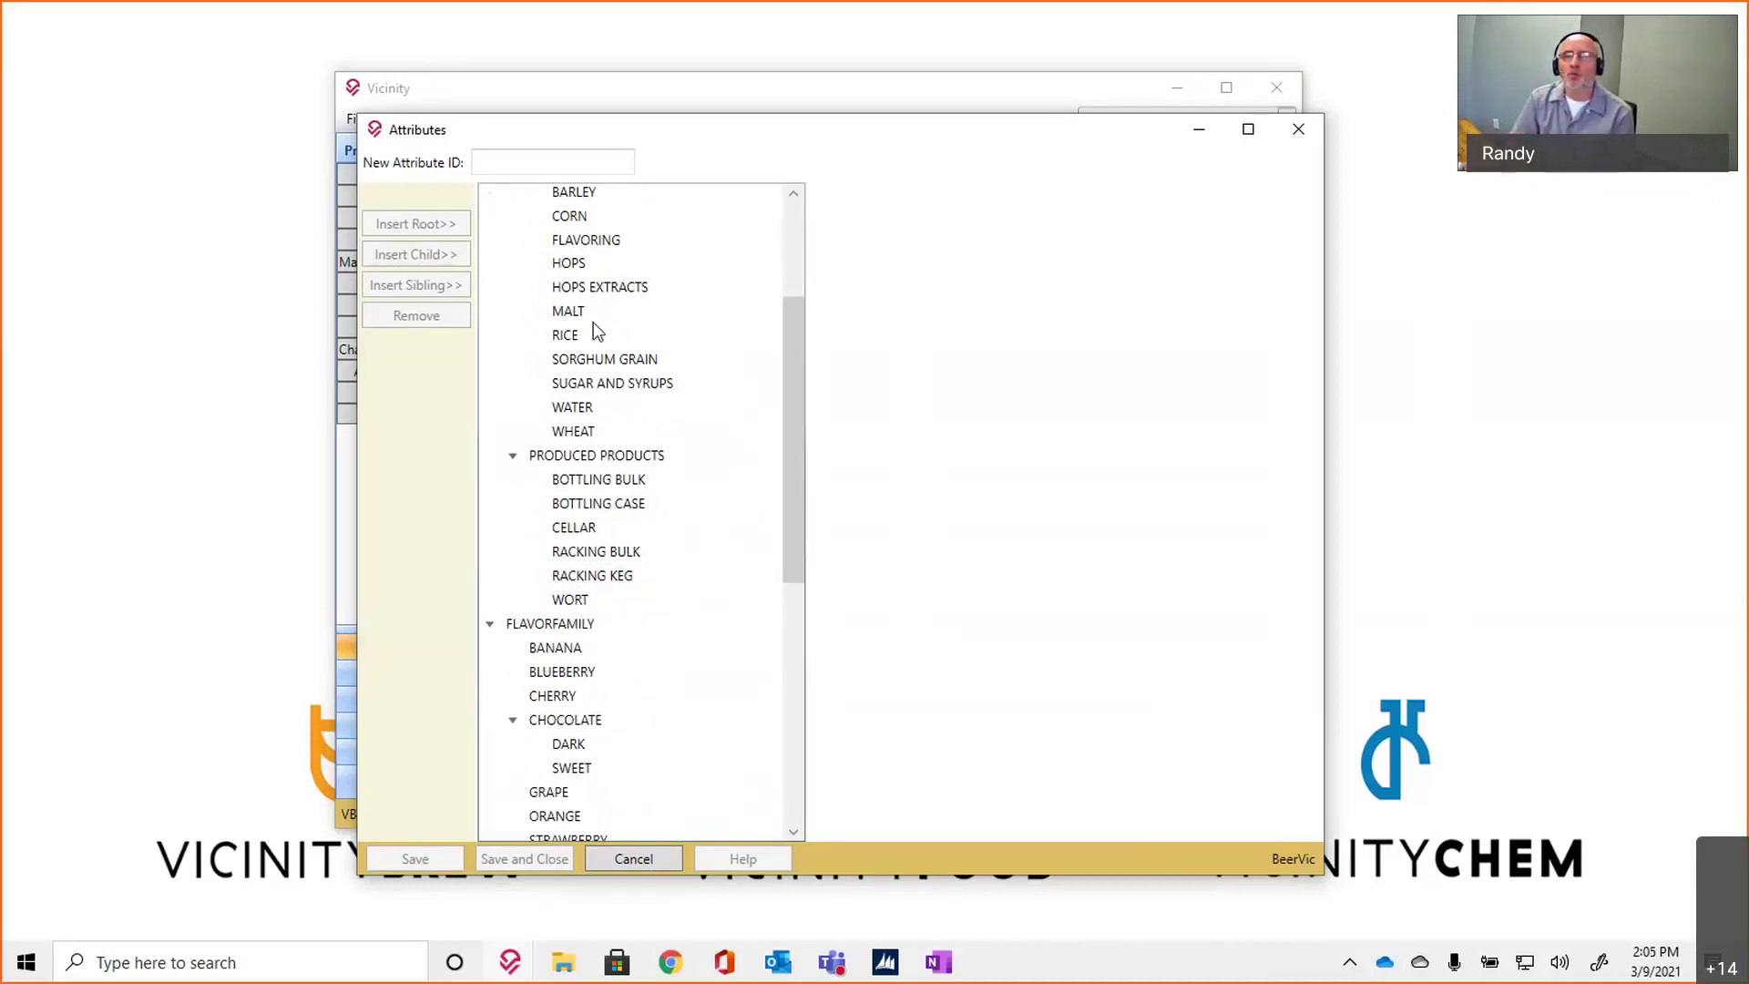
# Examine the HOPS attribute under the Brewers Report materials and review the attribute types it can be given.
pyautogui.click(571, 272)
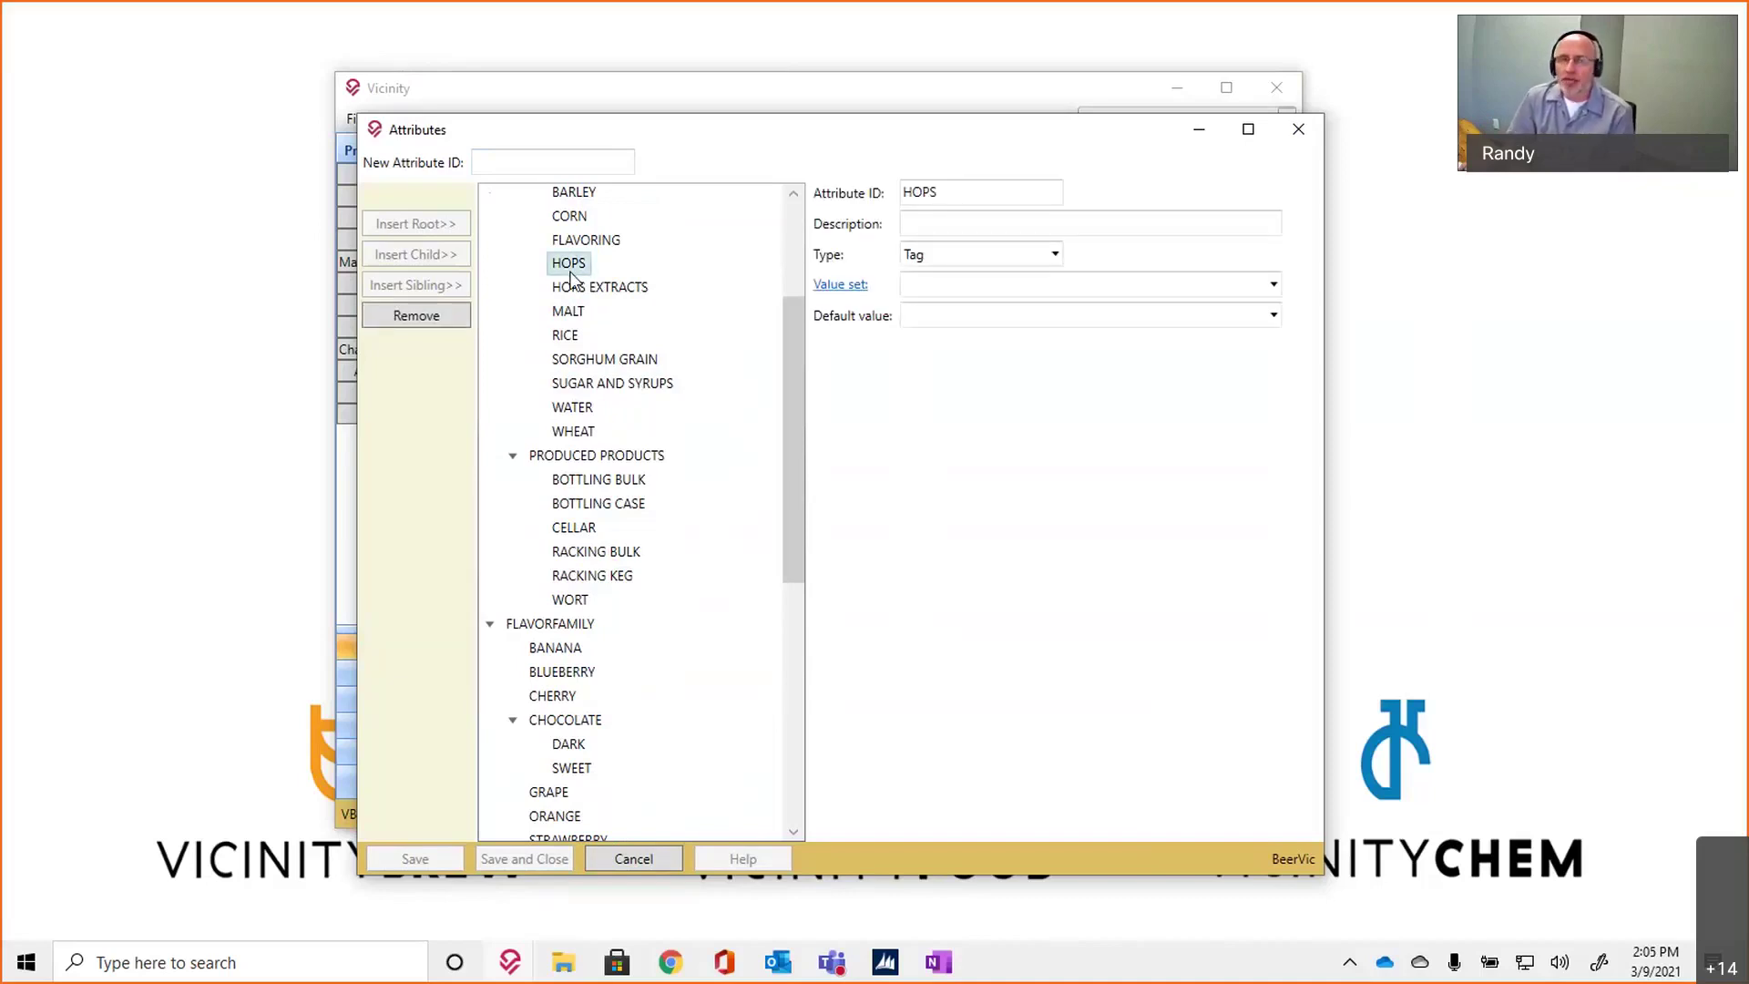
pyautogui.moveTo(790, 344); pyautogui.dragTo(779, 422)
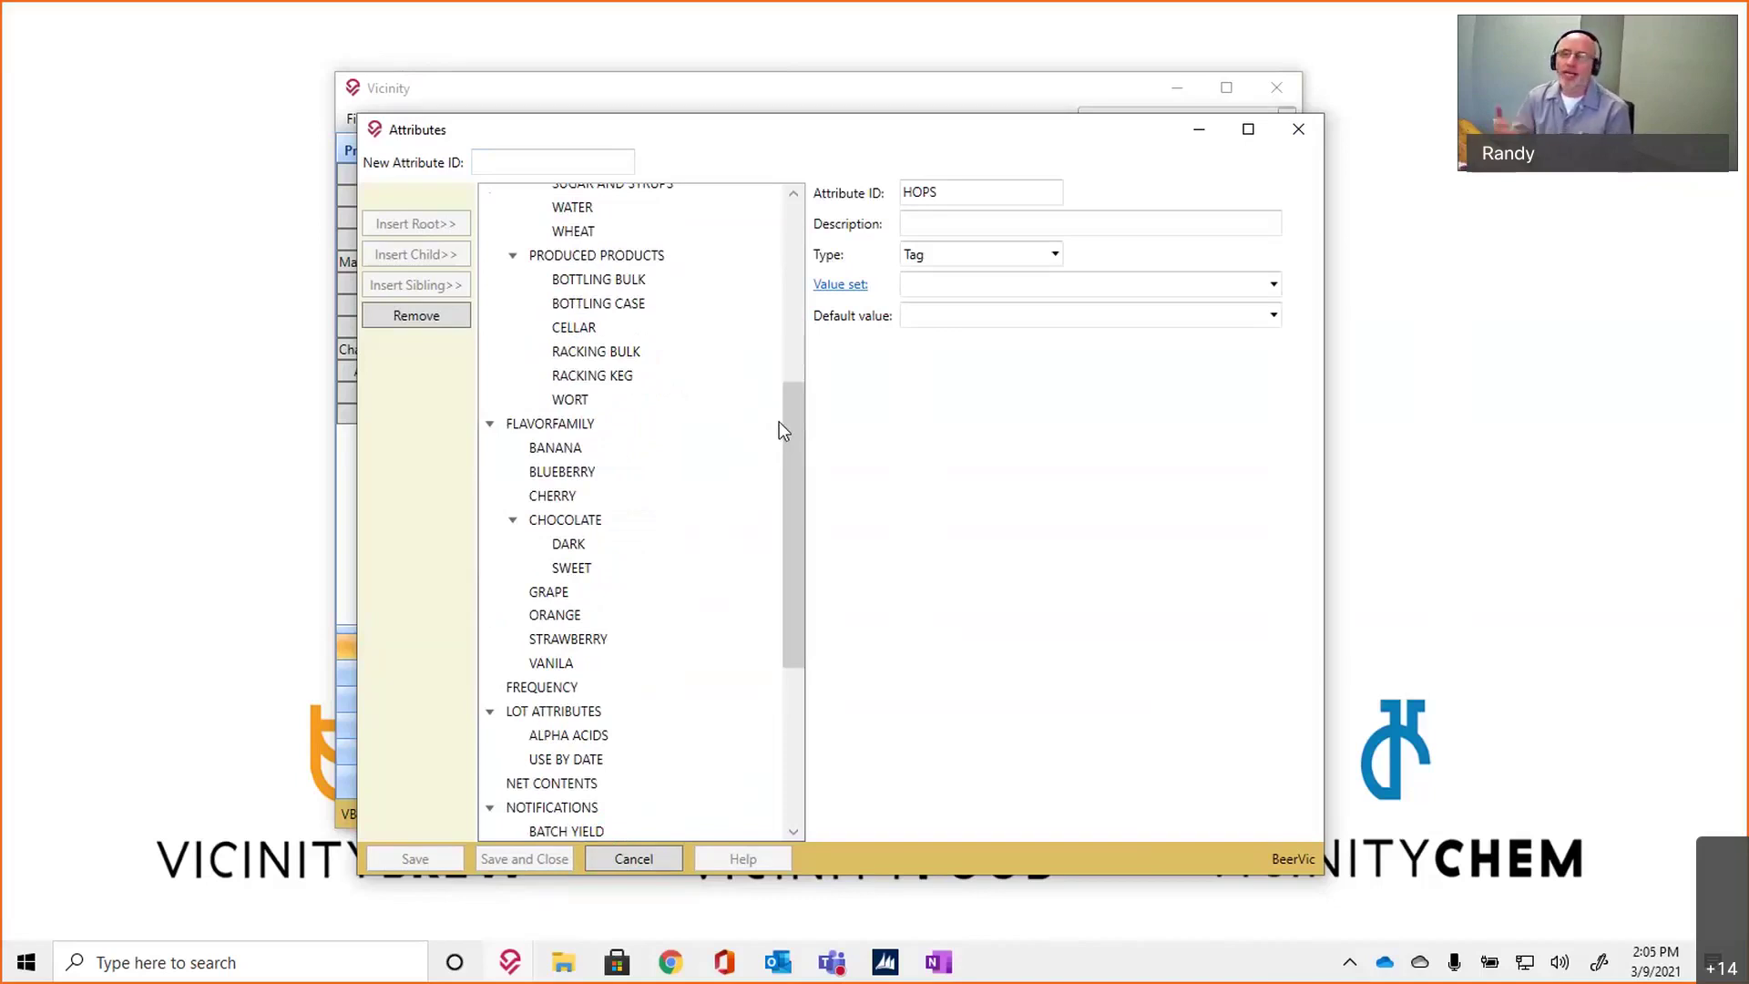
pyautogui.click(1054, 256)
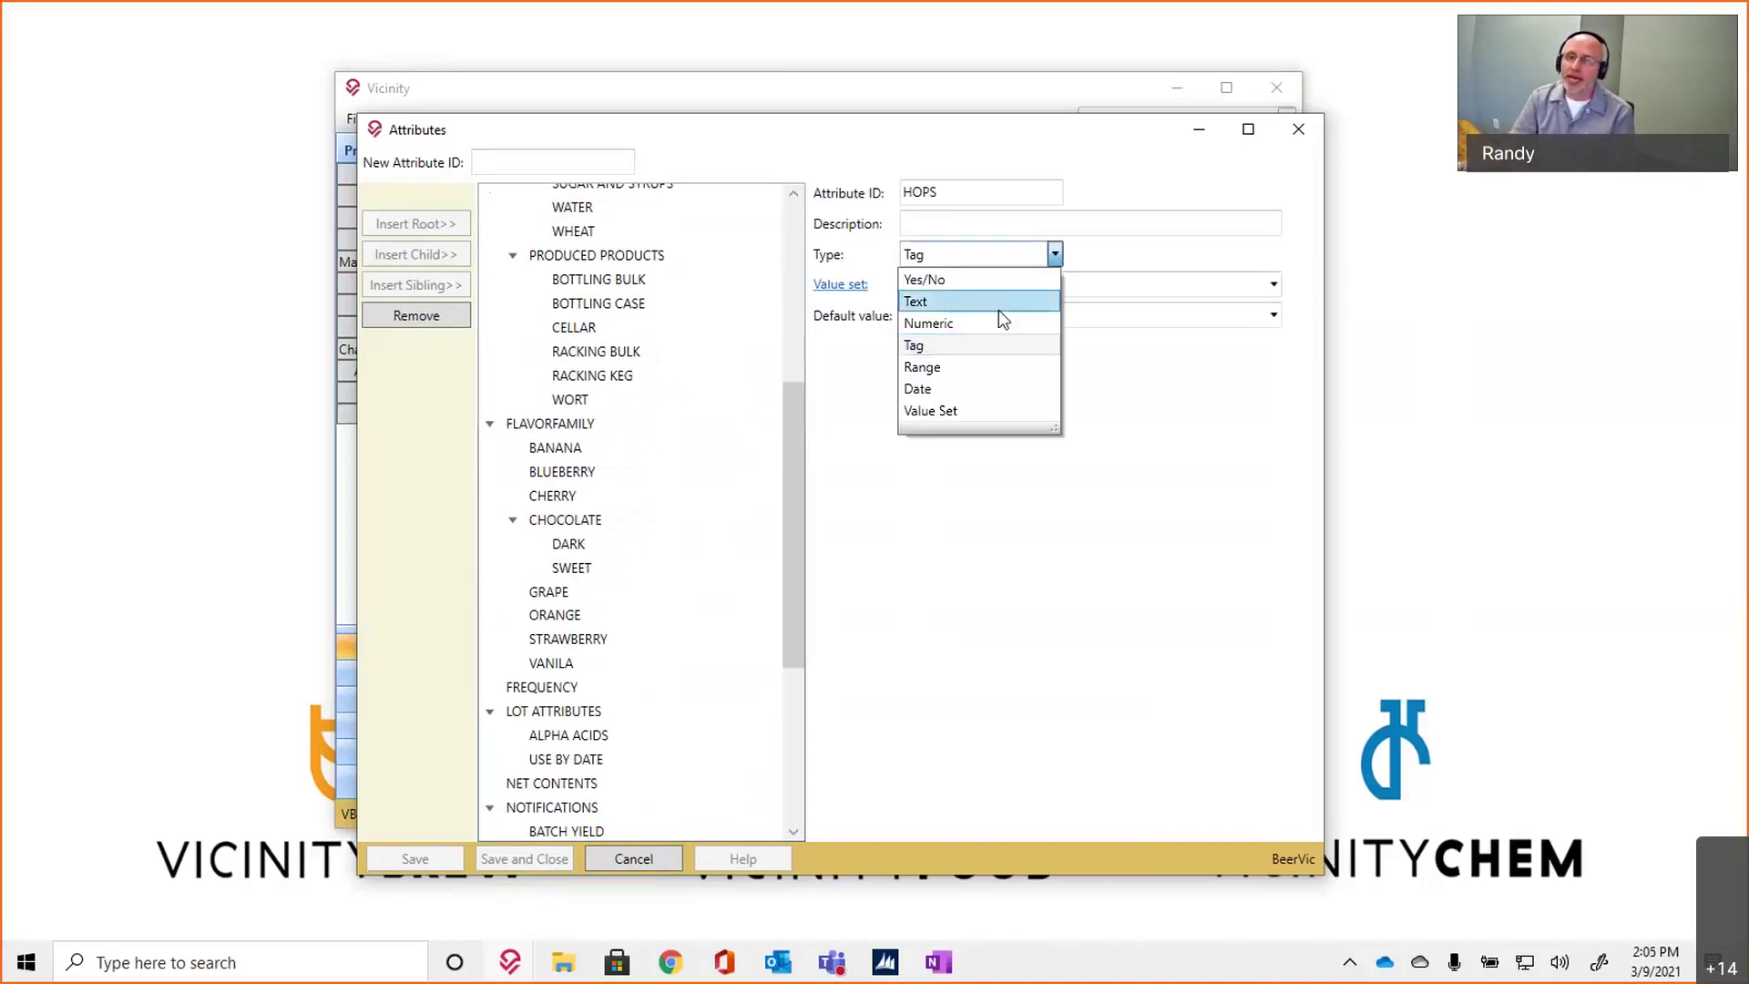
pyautogui.press('Escape')
pyautogui.scroll(-1, 1003, 265)
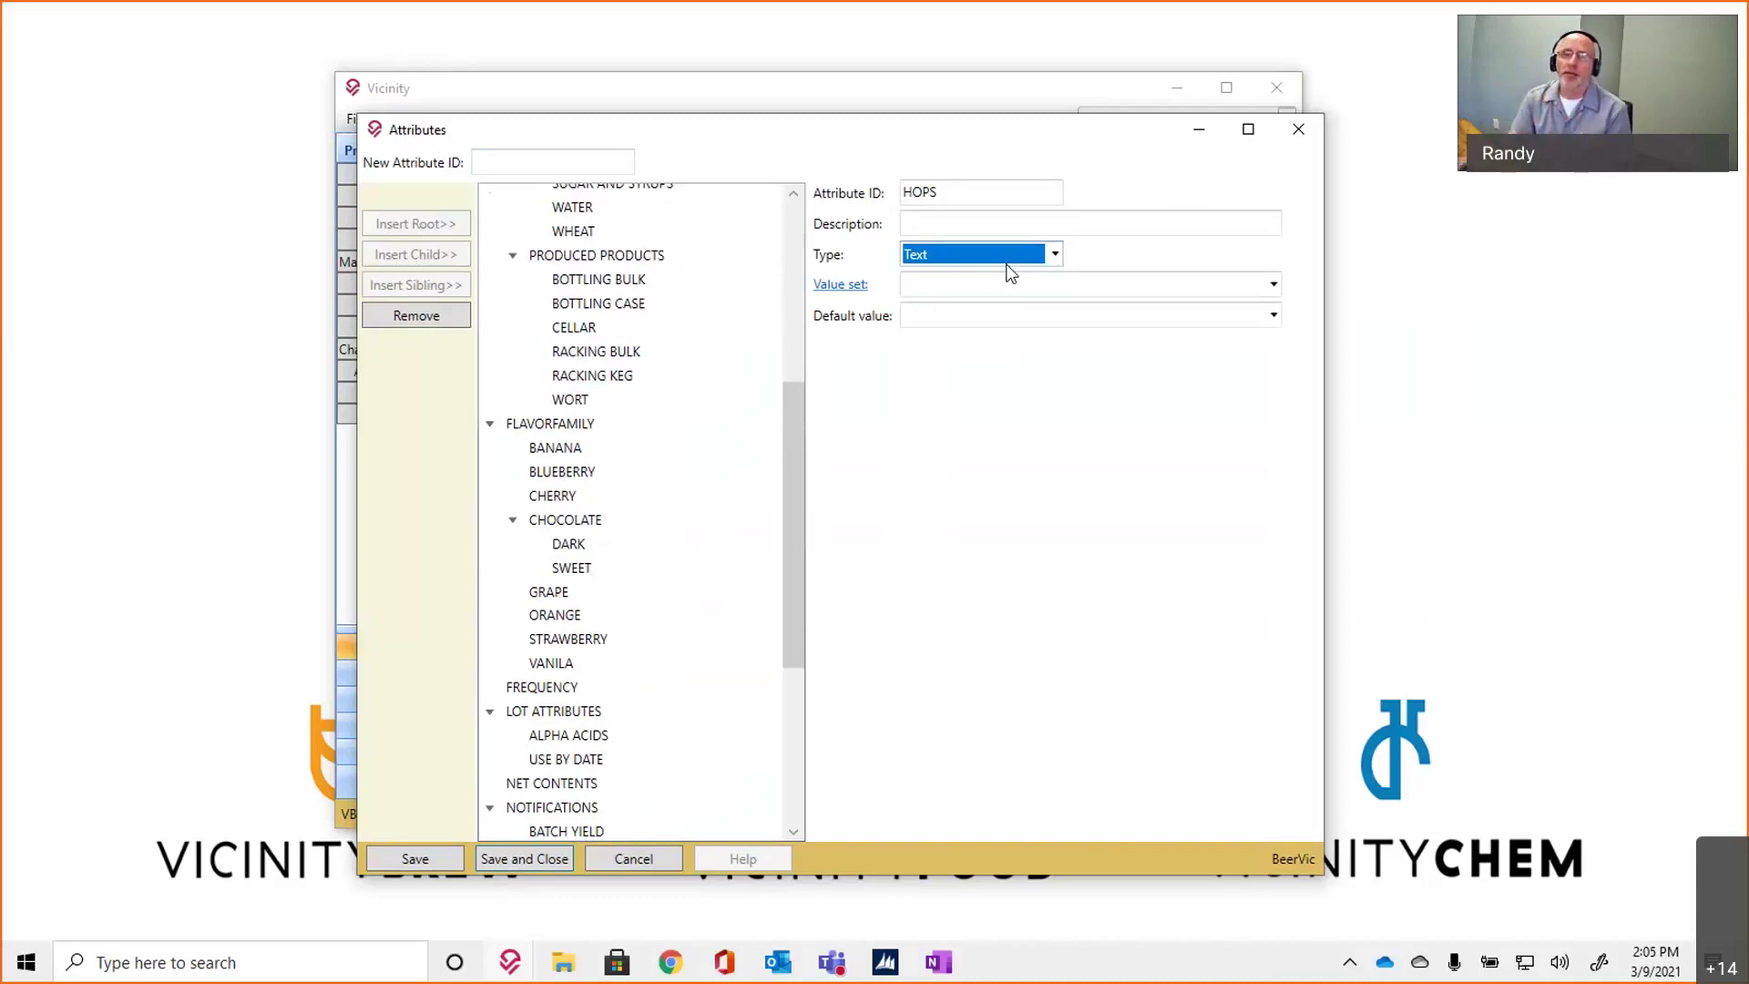
pyautogui.click(988, 252)
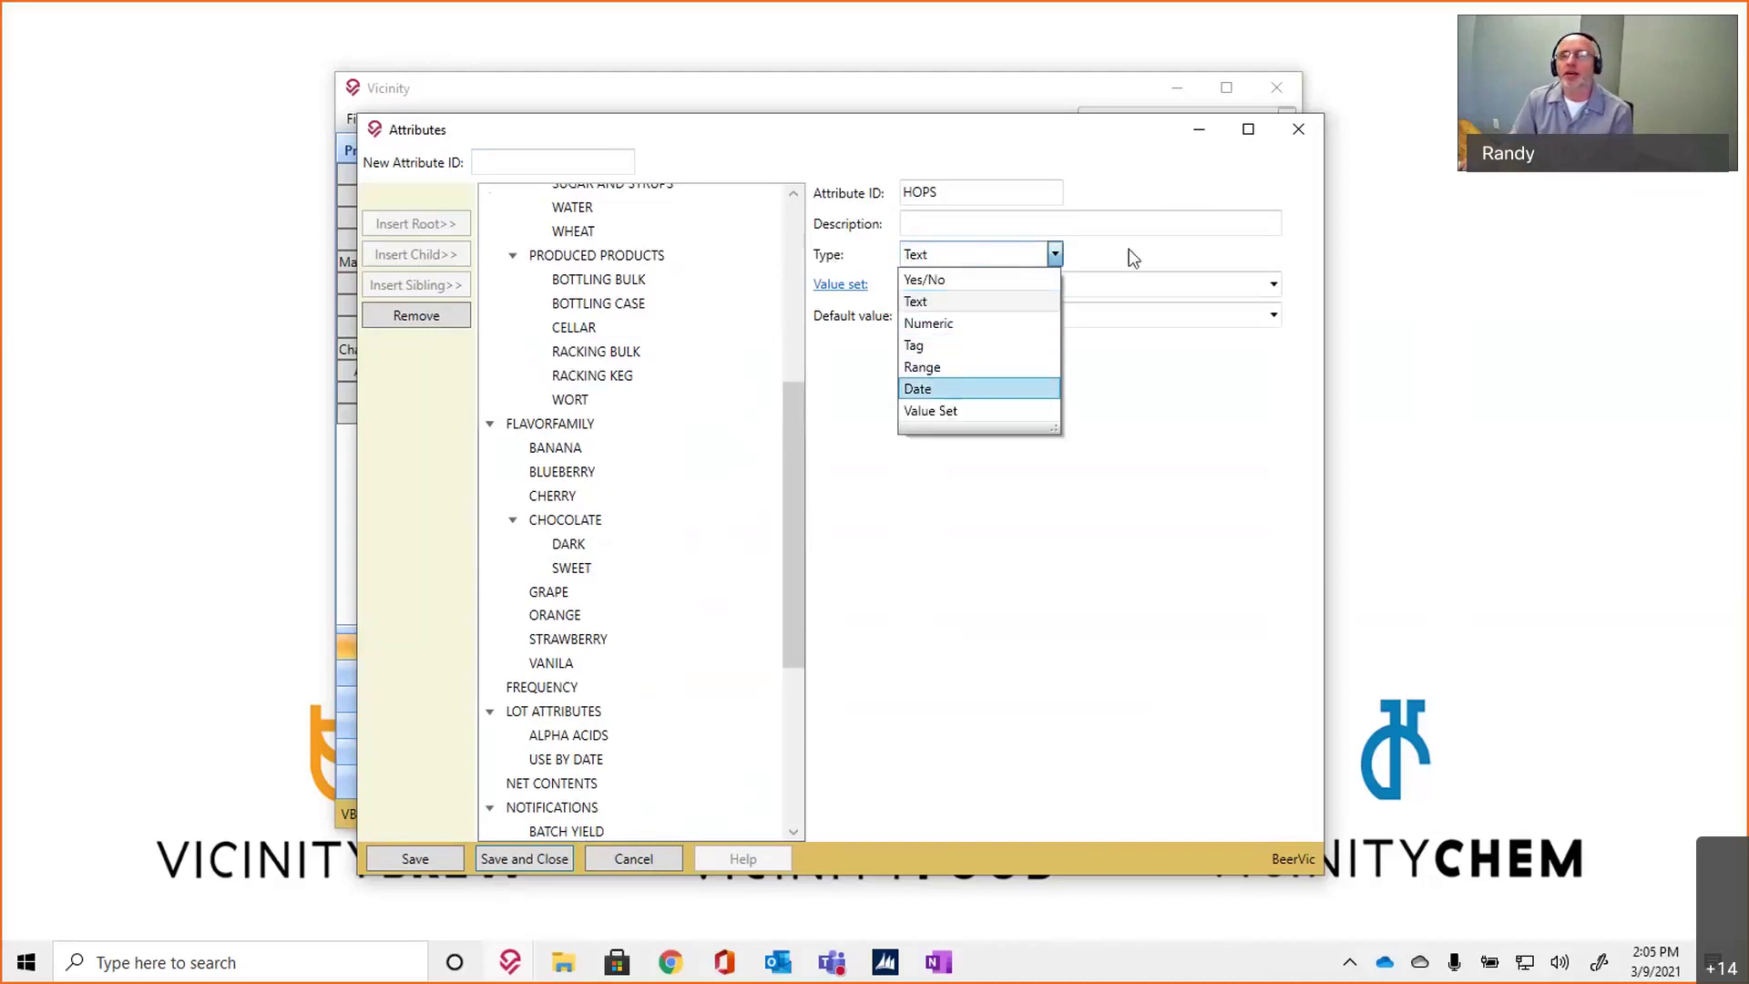
pyautogui.click(1145, 167)
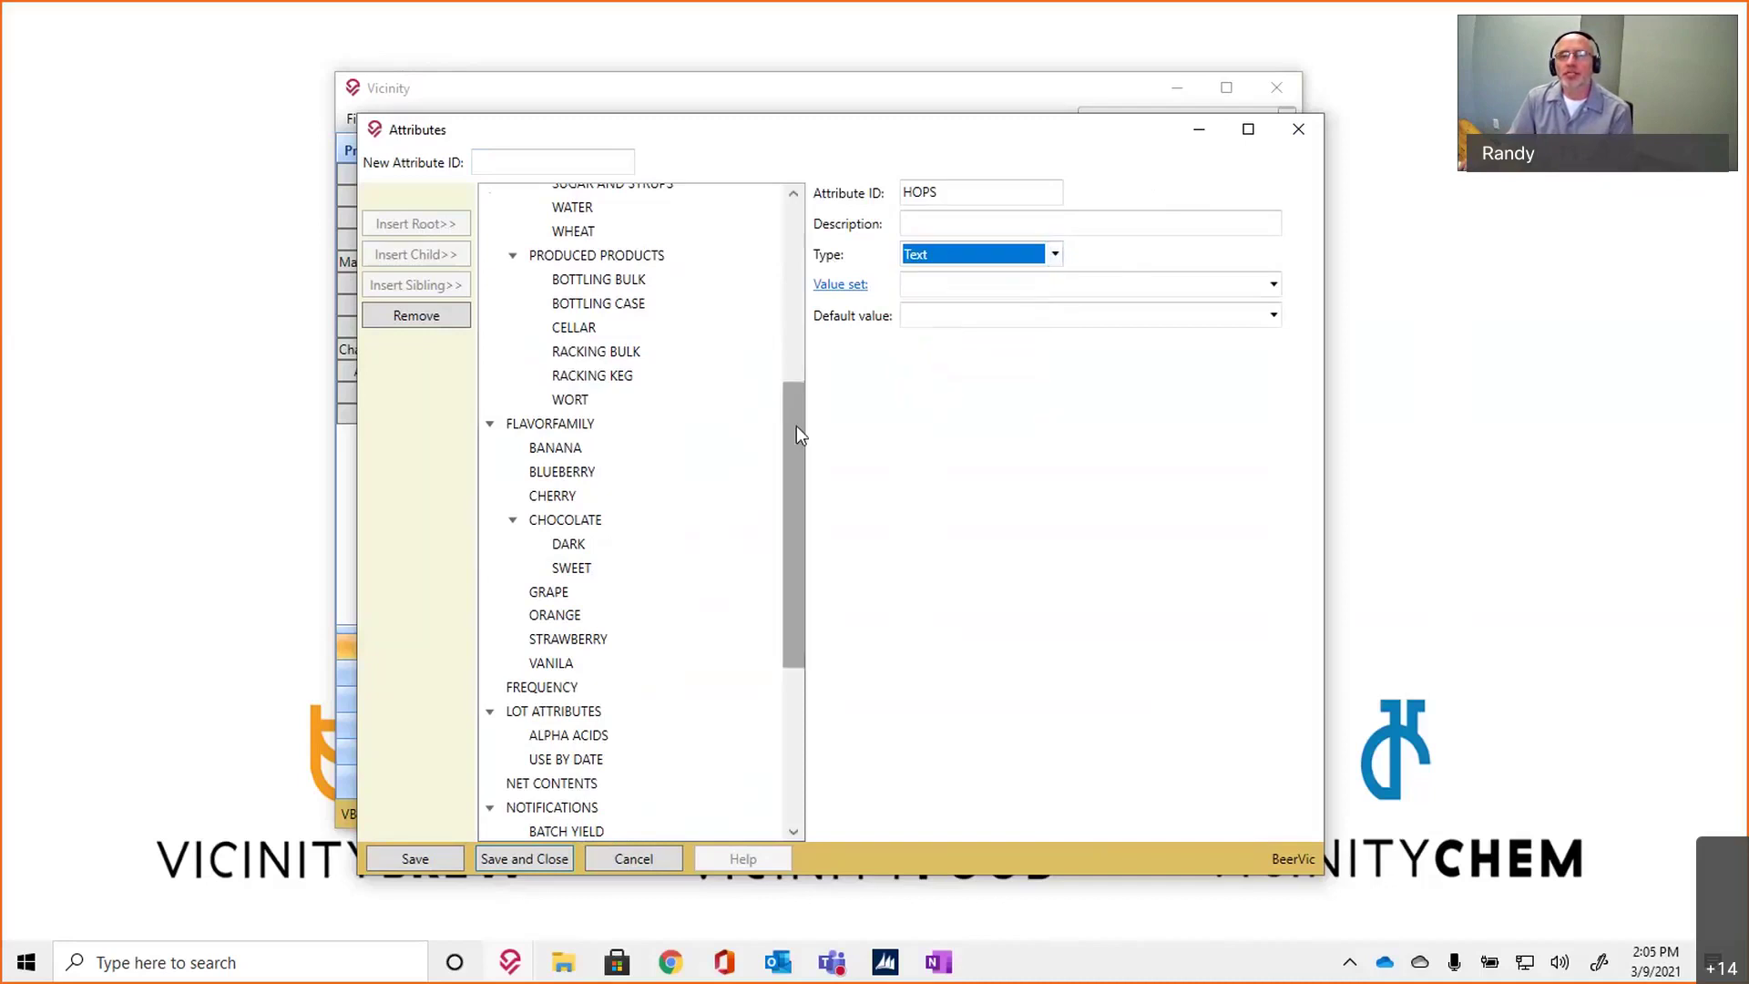
# Add a new sample attribute, named with a person's first name, as a child of LOT ATTRIBUTES.
pyautogui.moveTo(796, 424); pyautogui.dragTo(807, 388)
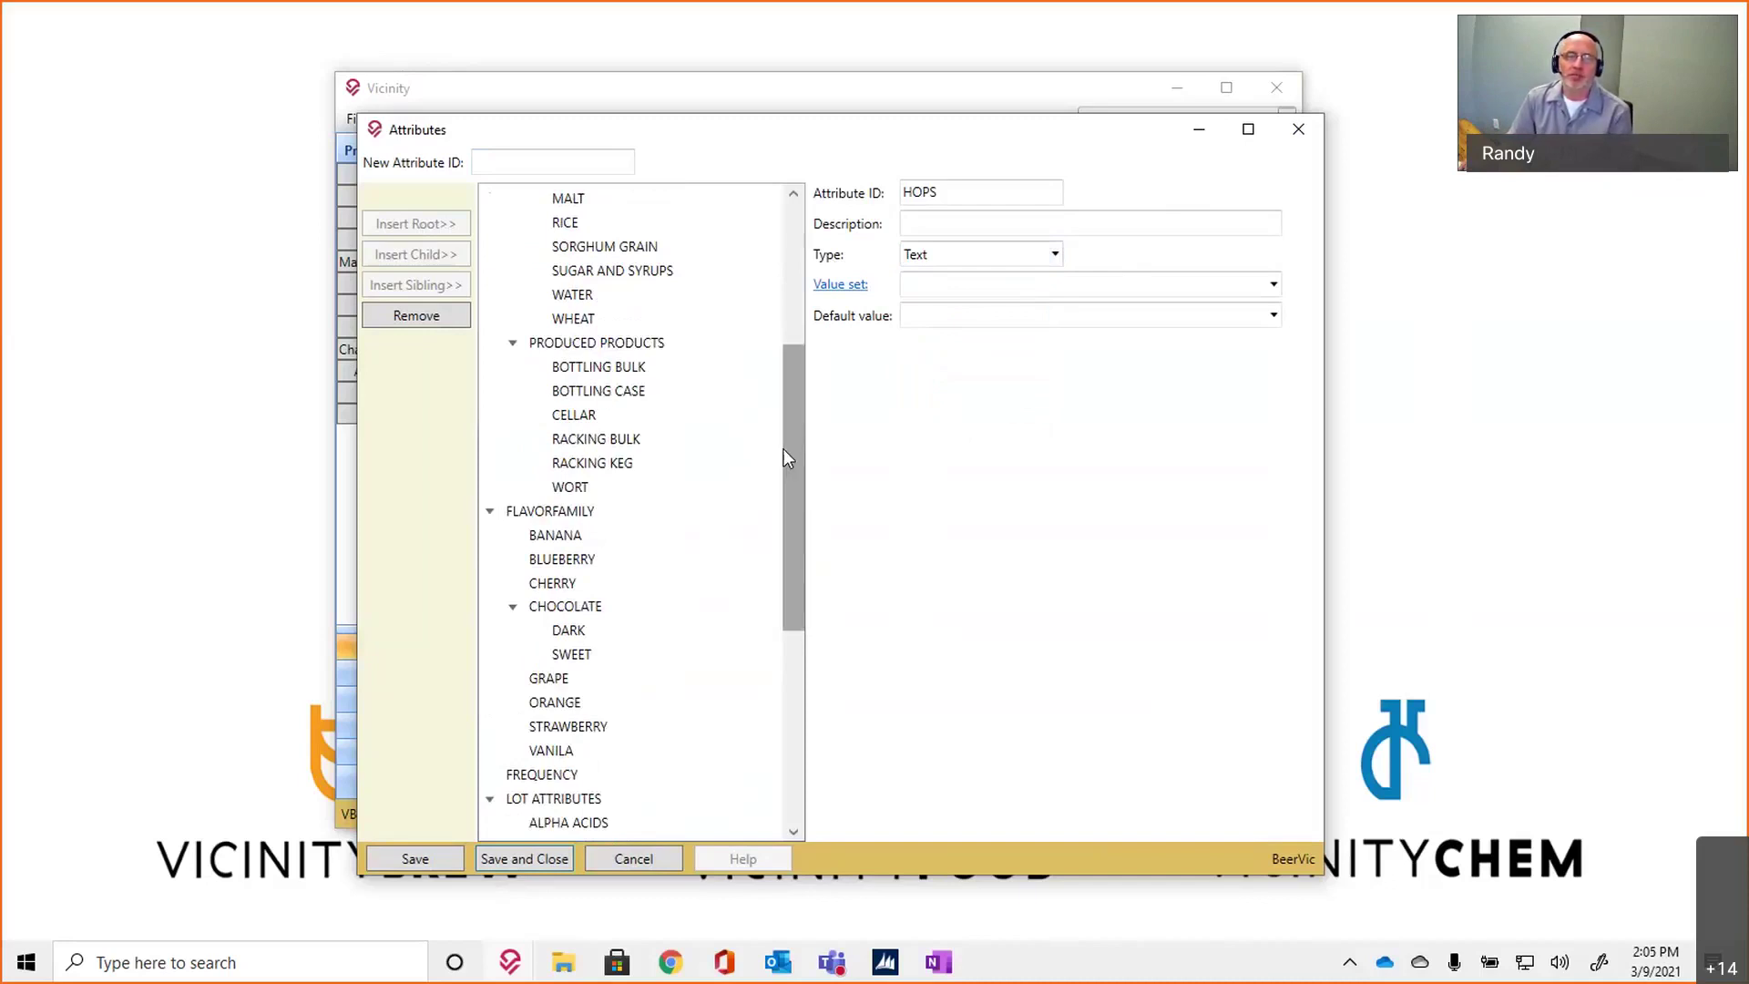
pyautogui.moveTo(784, 448); pyautogui.dragTo(791, 675)
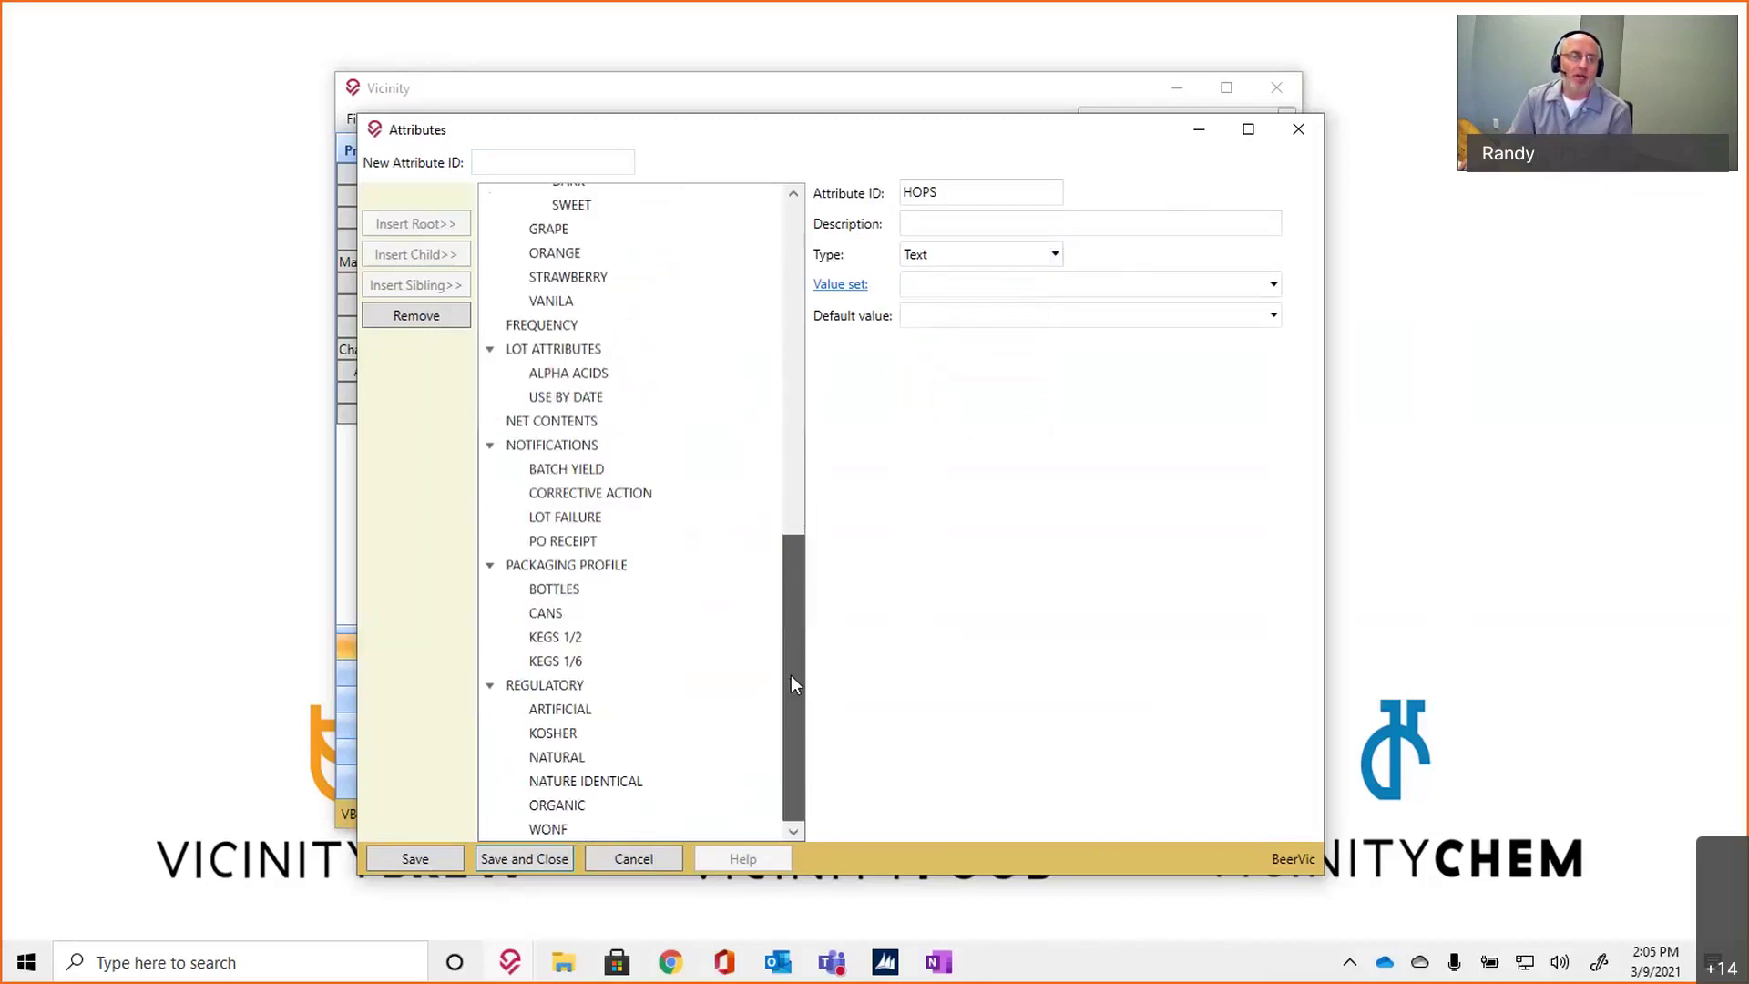
pyautogui.click(553, 349)
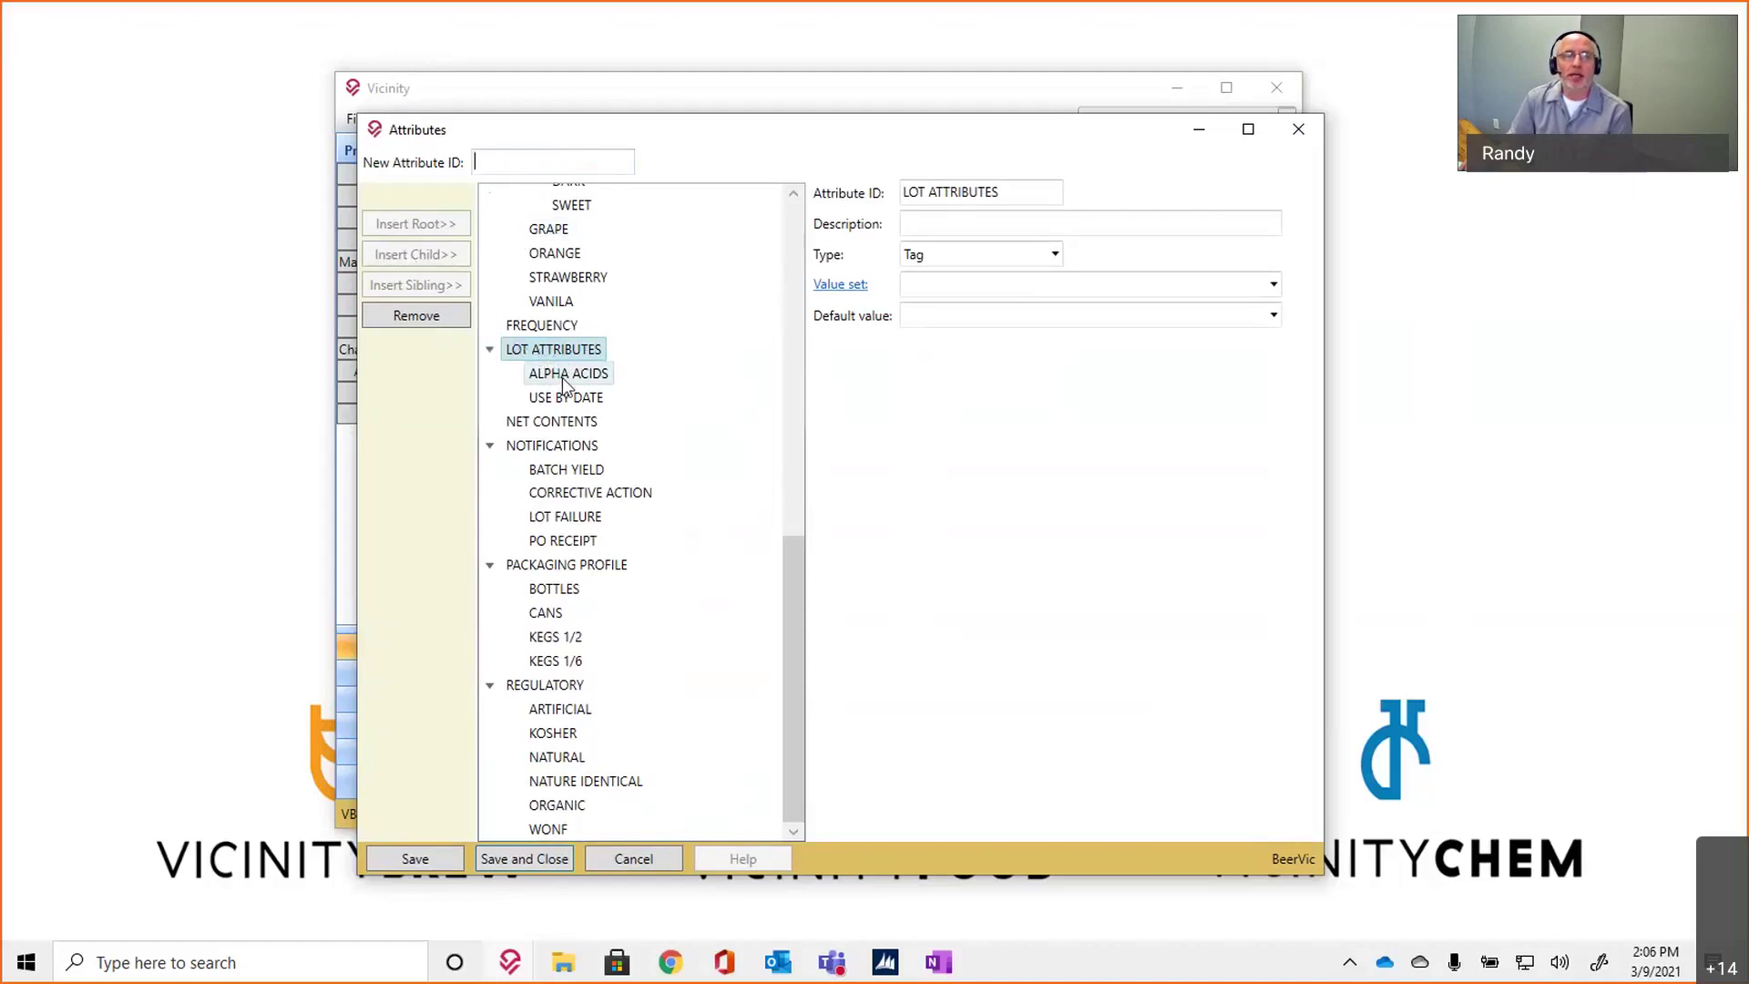
pyautogui.write('RANDY')
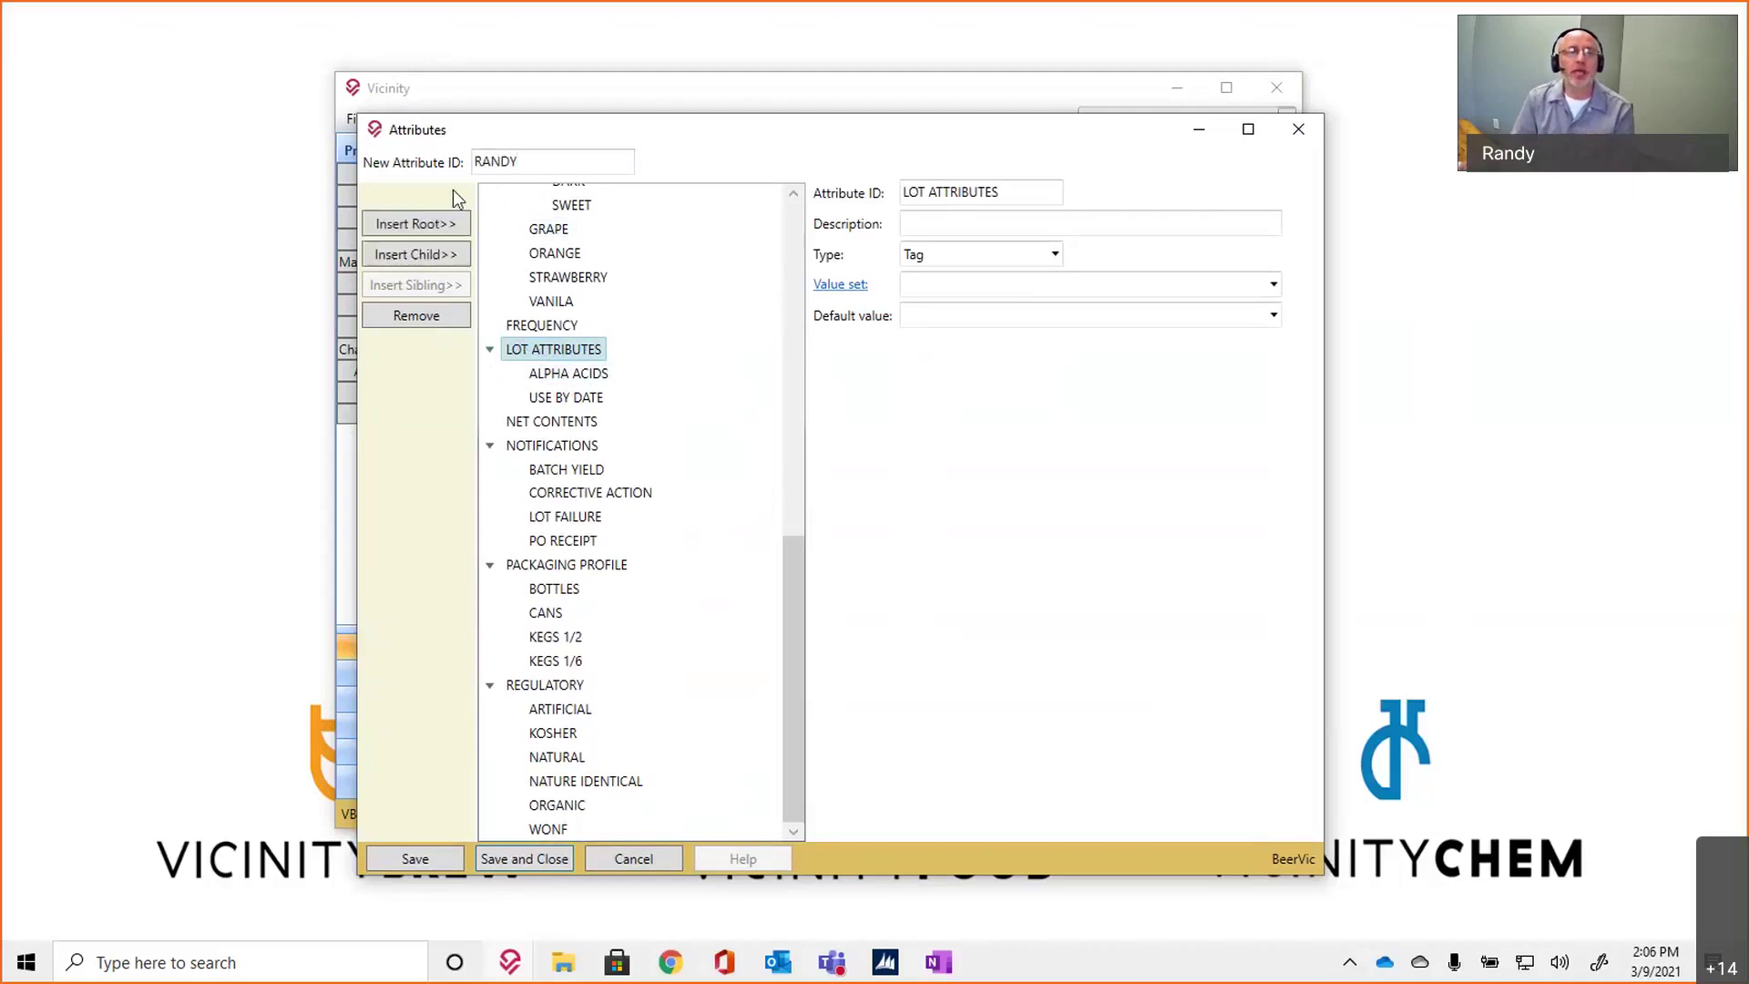
pyautogui.click(442, 254)
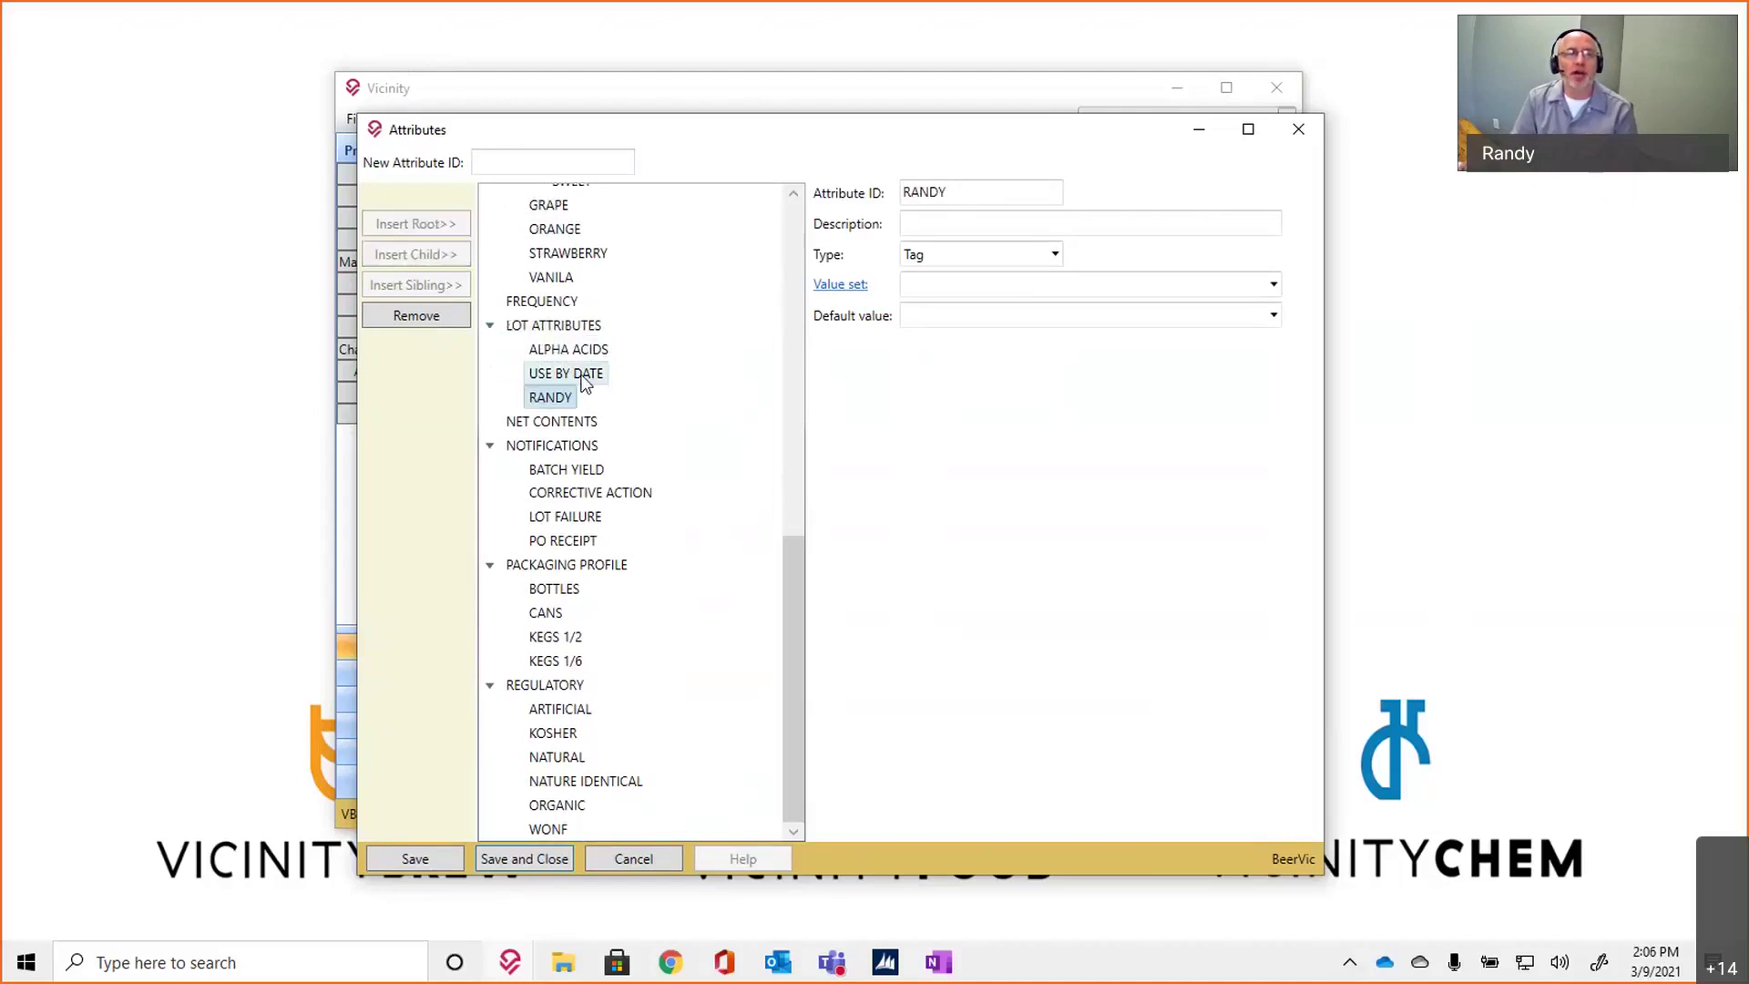
# Close the Attributes setup from the LOT ATTRIBUTES entry without saving the changes.
pyautogui.click(568, 325)
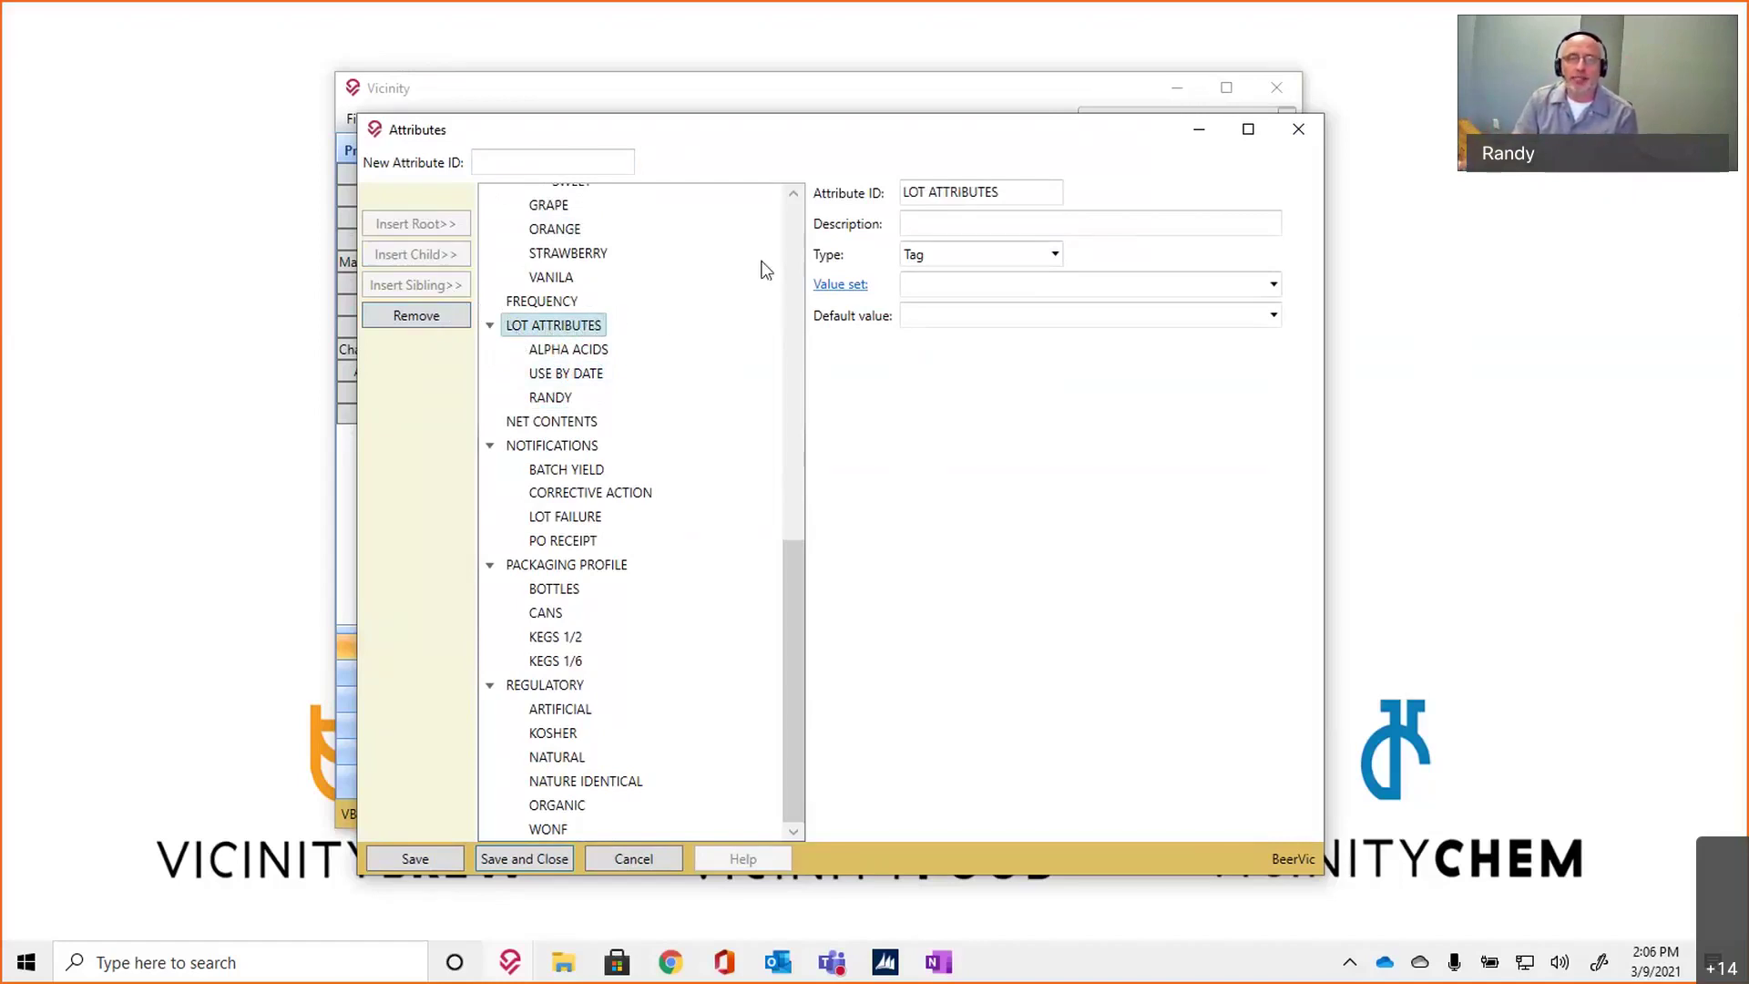
pyautogui.click(1299, 131)
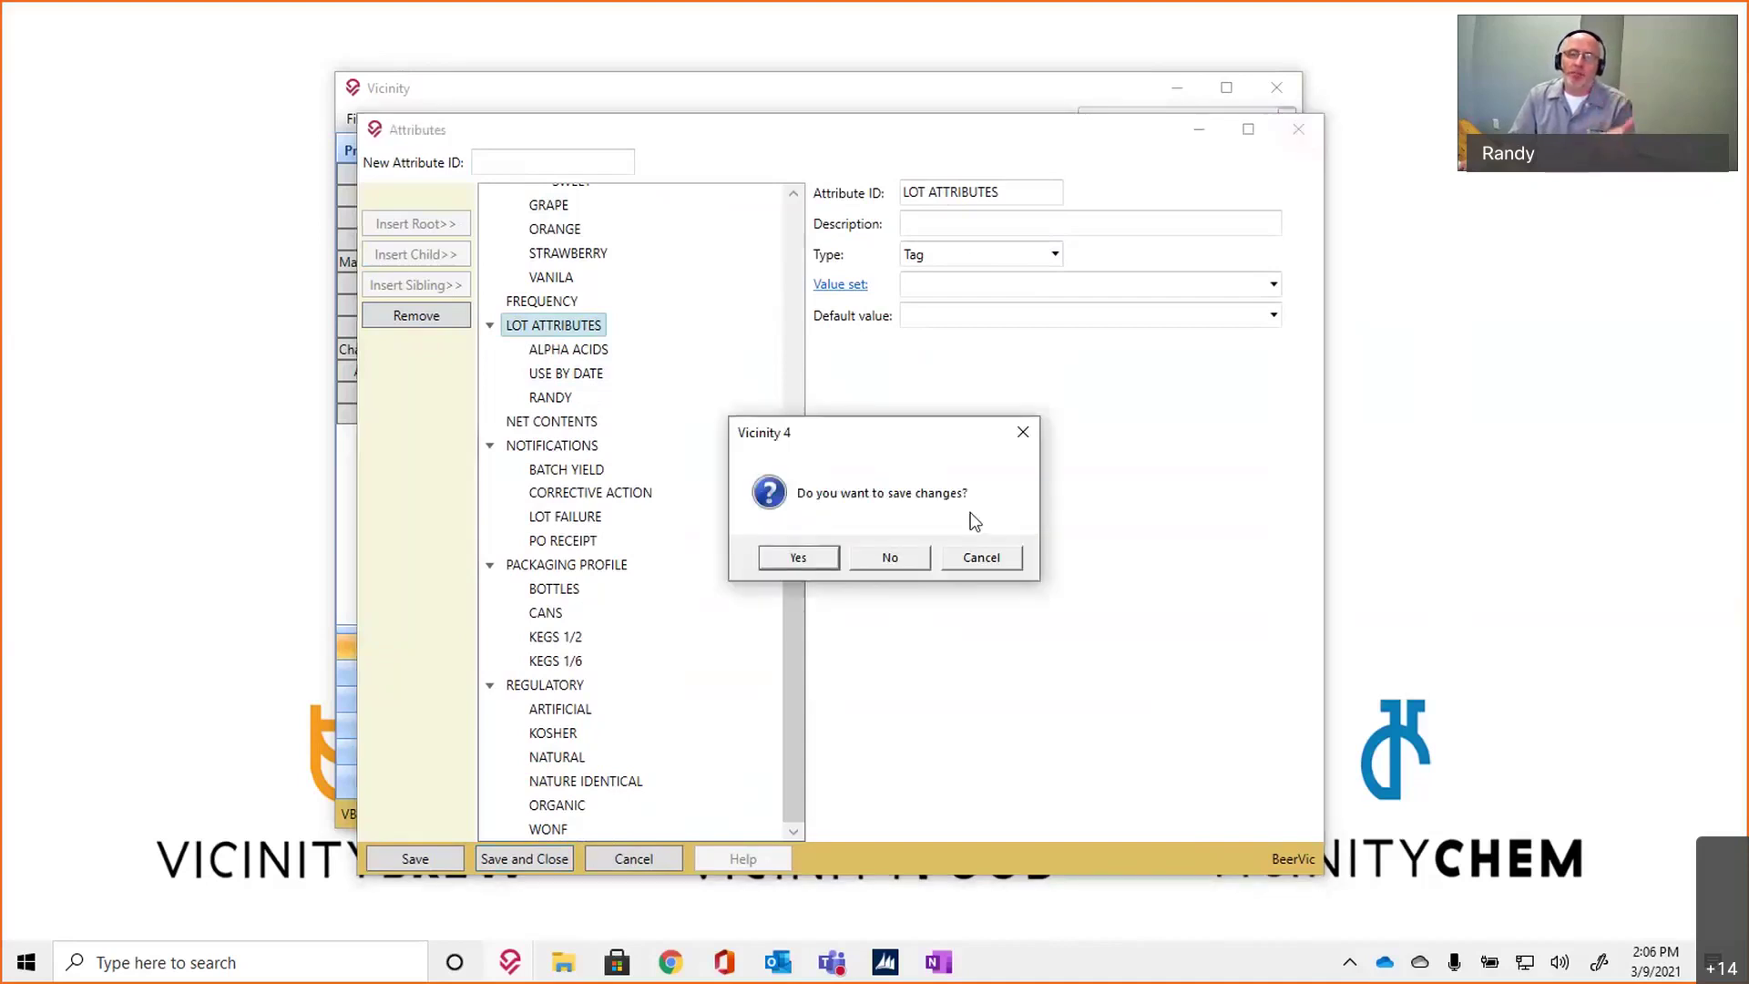
pyautogui.click(891, 559)
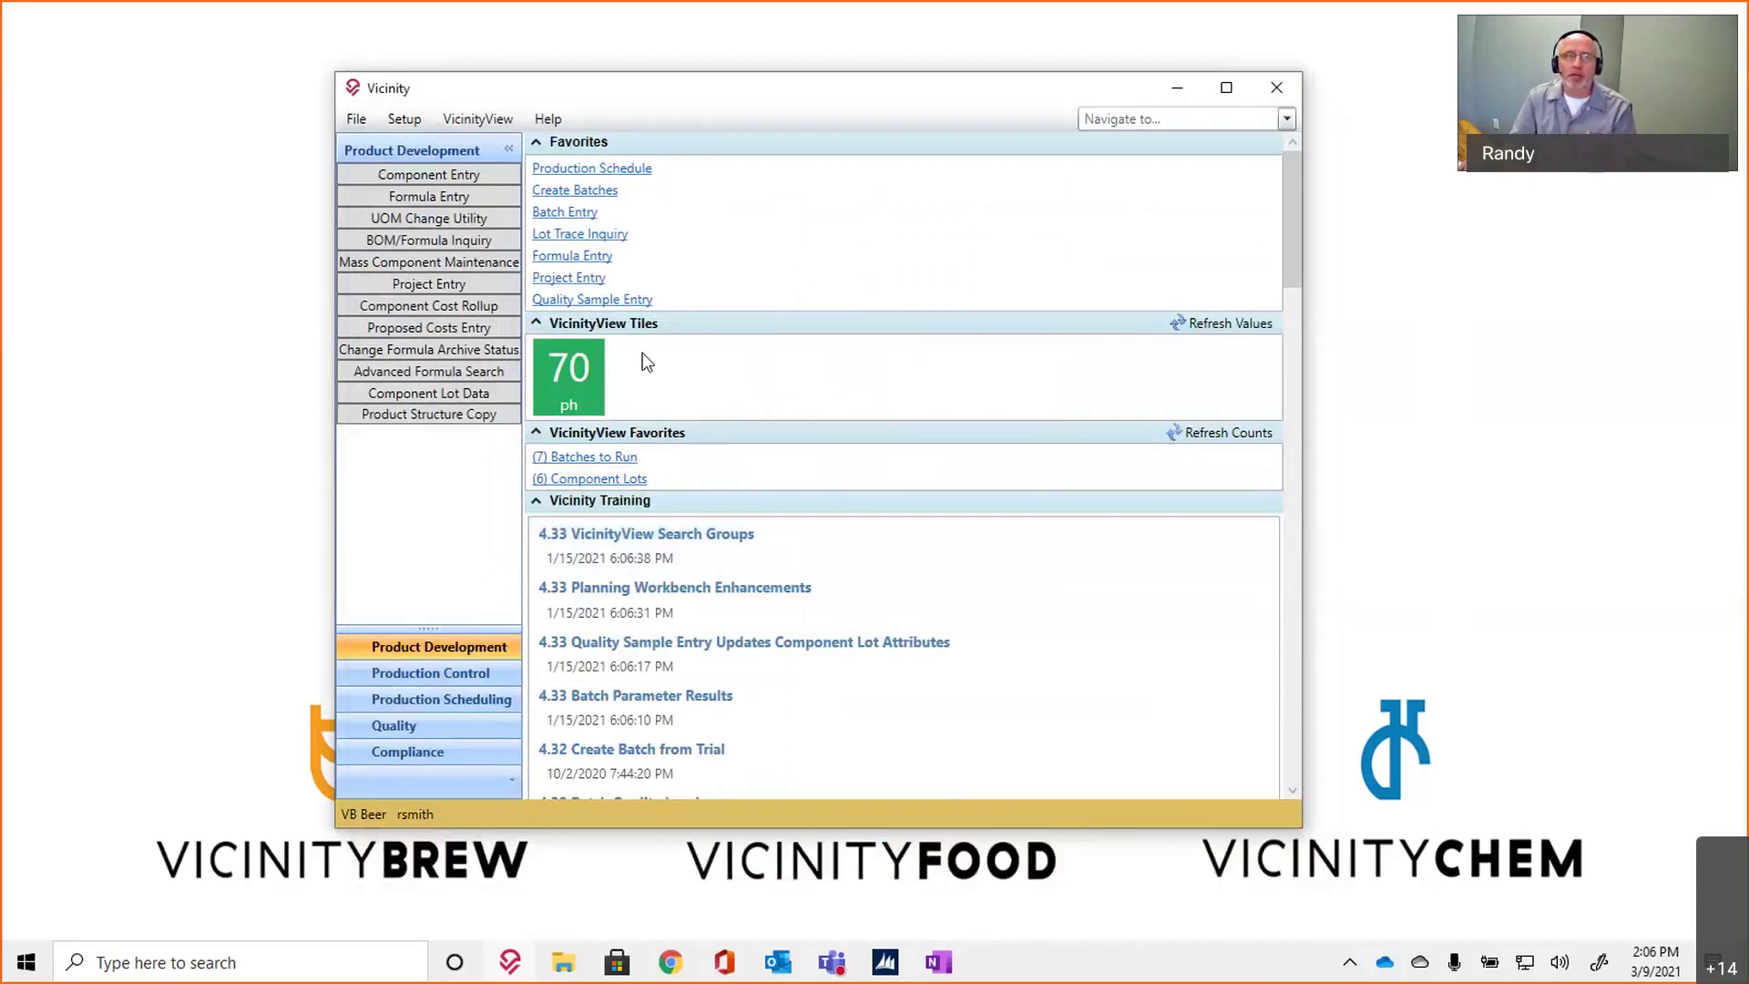
# Load the HOPS component in Component Entry, collapse BEER CHARACTERISTICS and show the details of its assigned HOPS attribute.
pyautogui.click(441, 178)
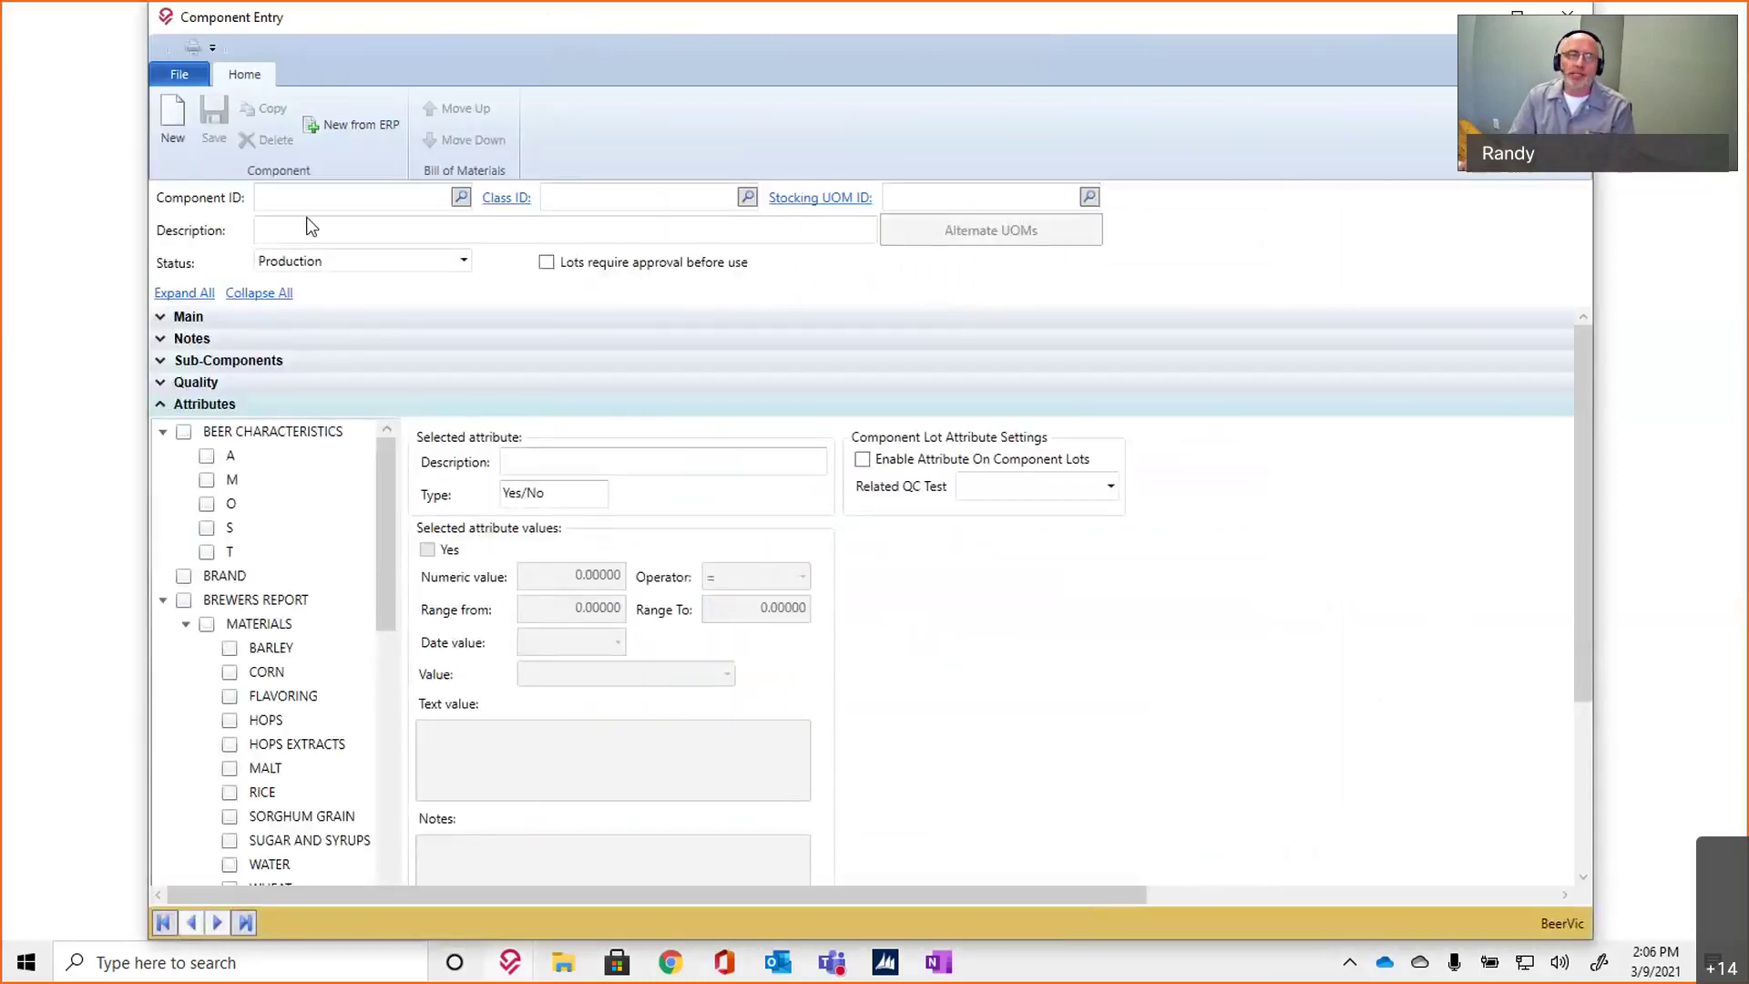
pyautogui.write('HOPS')
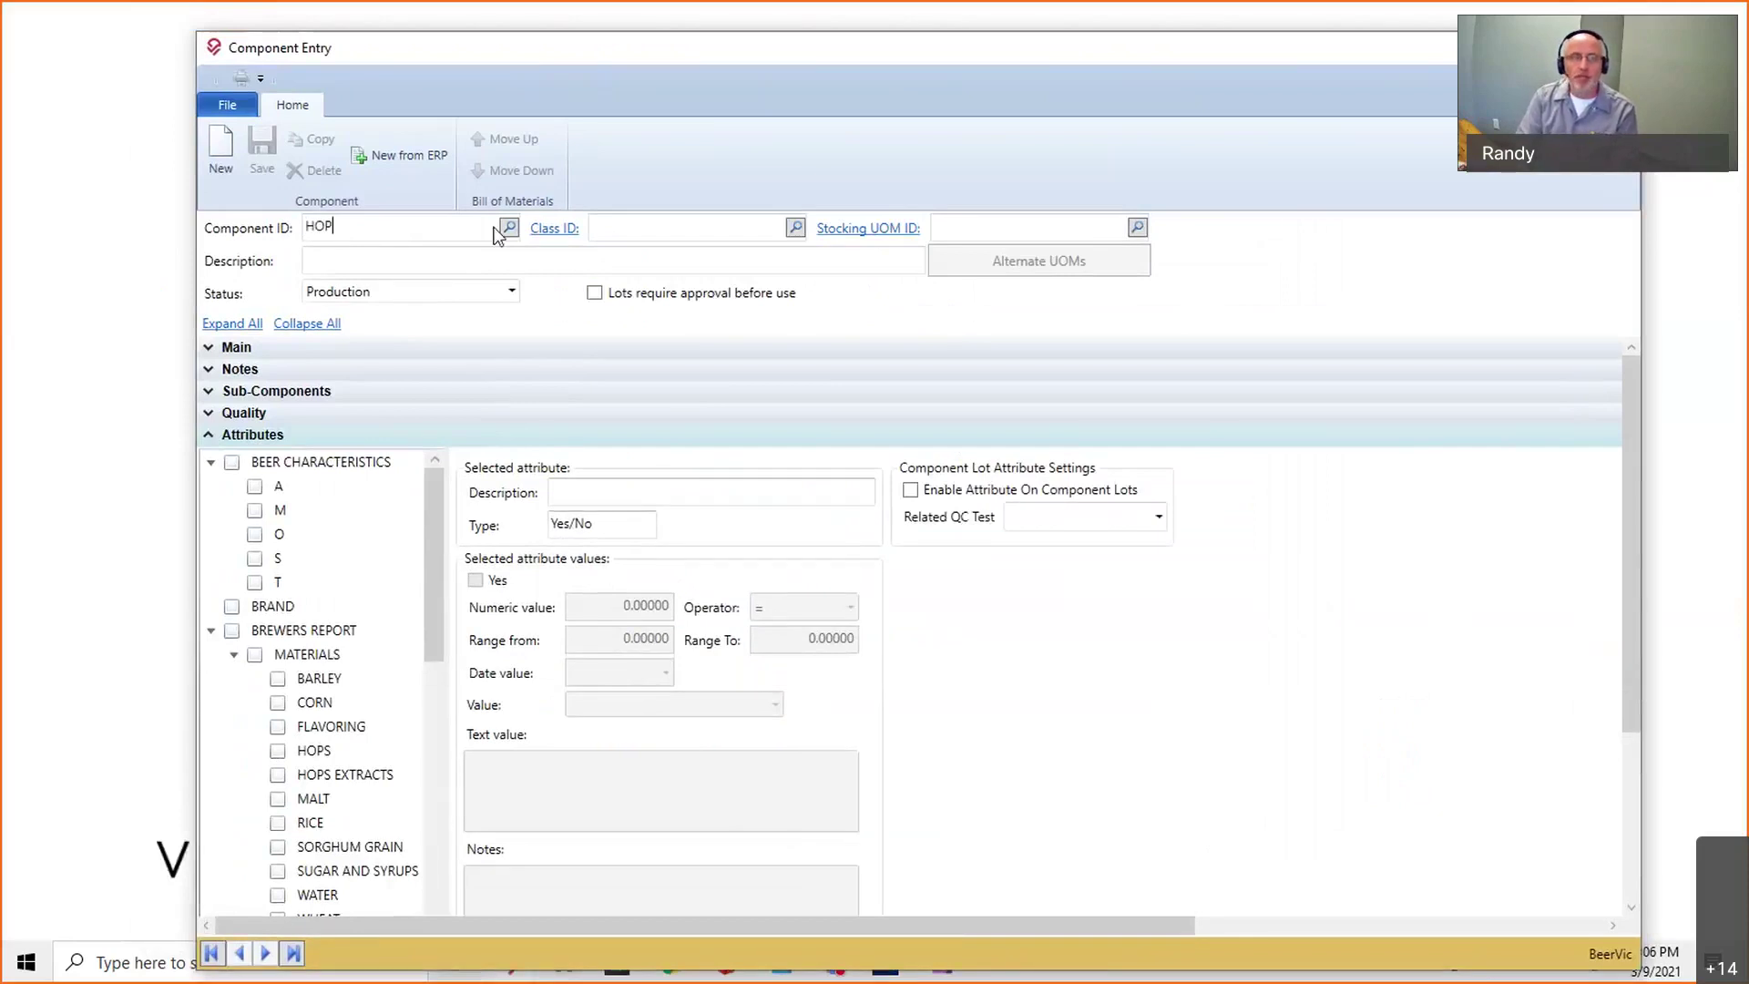
pyautogui.press('Tab')
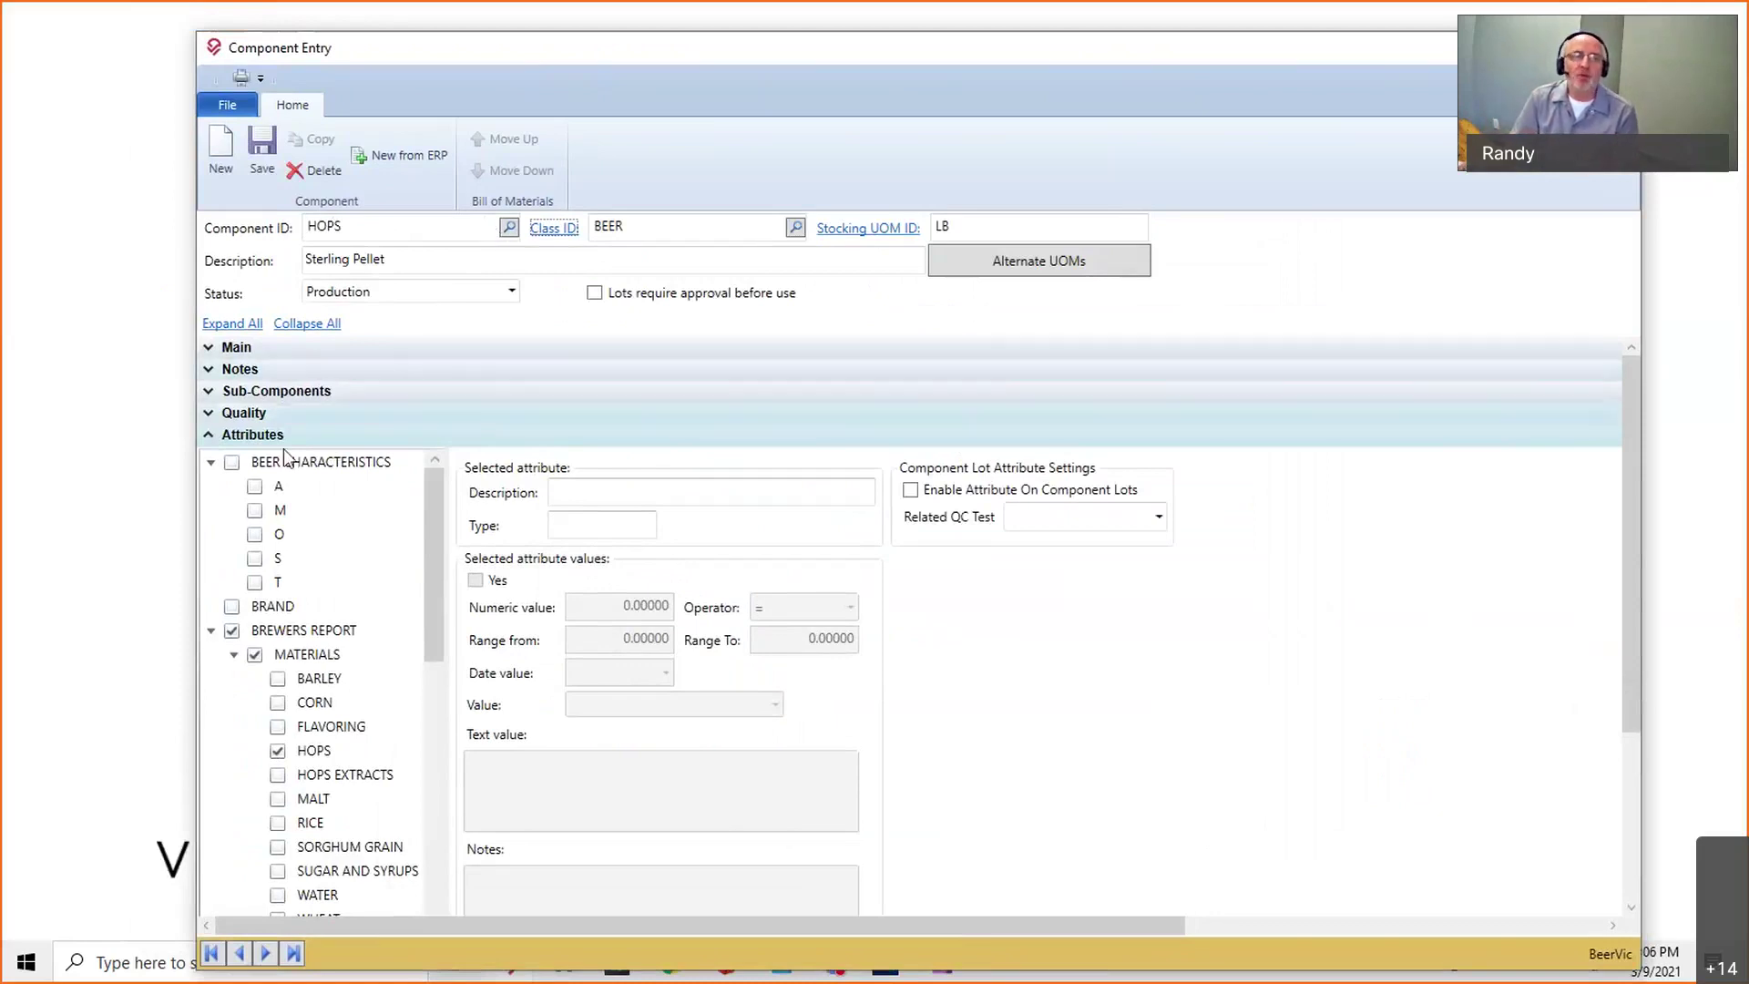
pyautogui.click(211, 462)
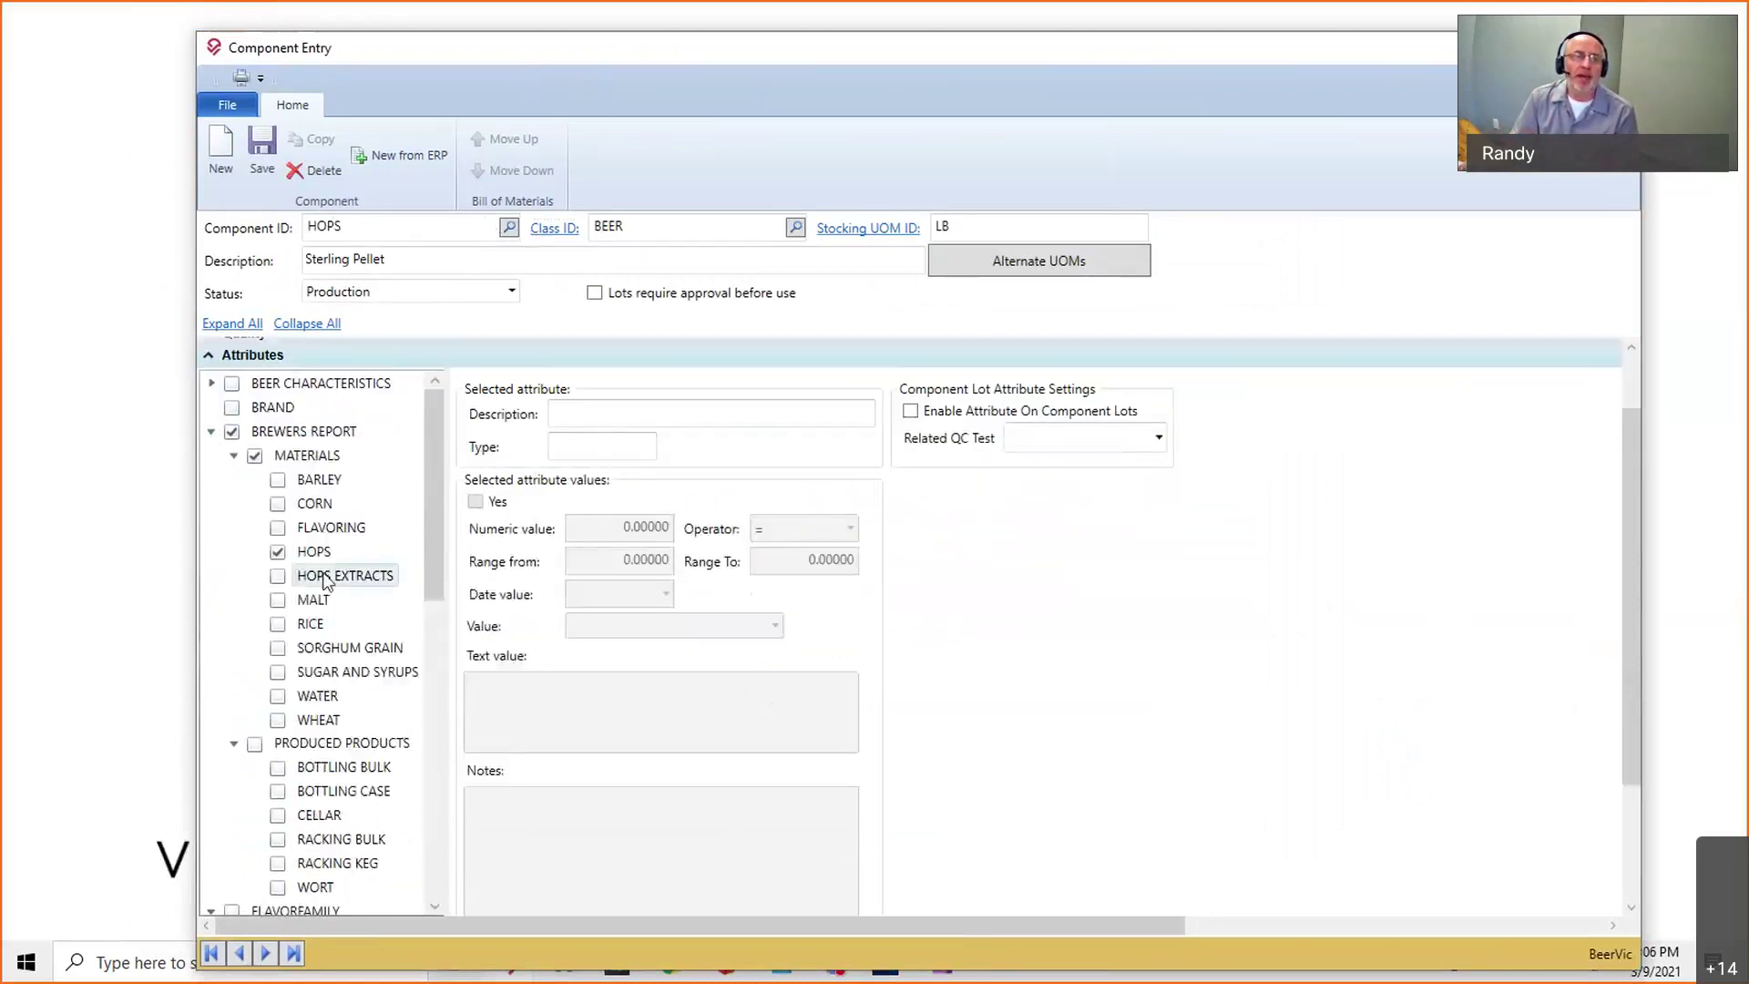
pyautogui.click(313, 552)
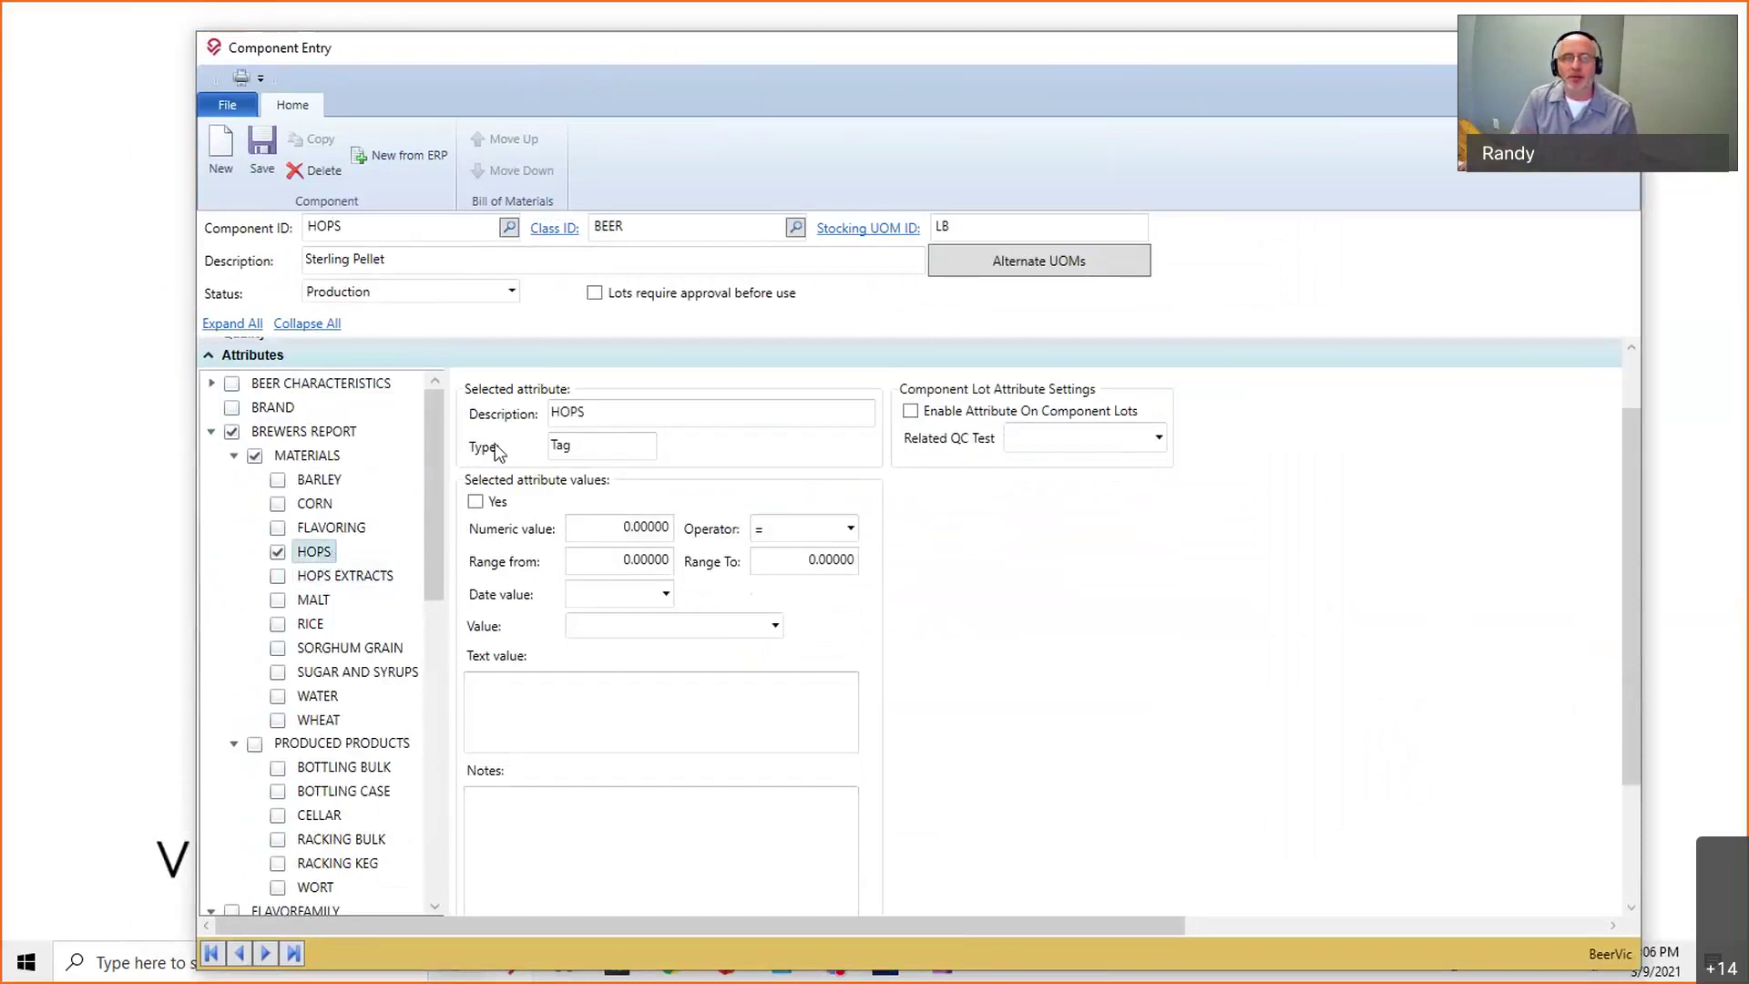
# Examine the HOPS component's ALPHA ACIDS lot attribute, including its numeric value and the setting that enables it on component lots.
pyautogui.moveTo(386, 225); pyautogui.dragTo(269, 234)
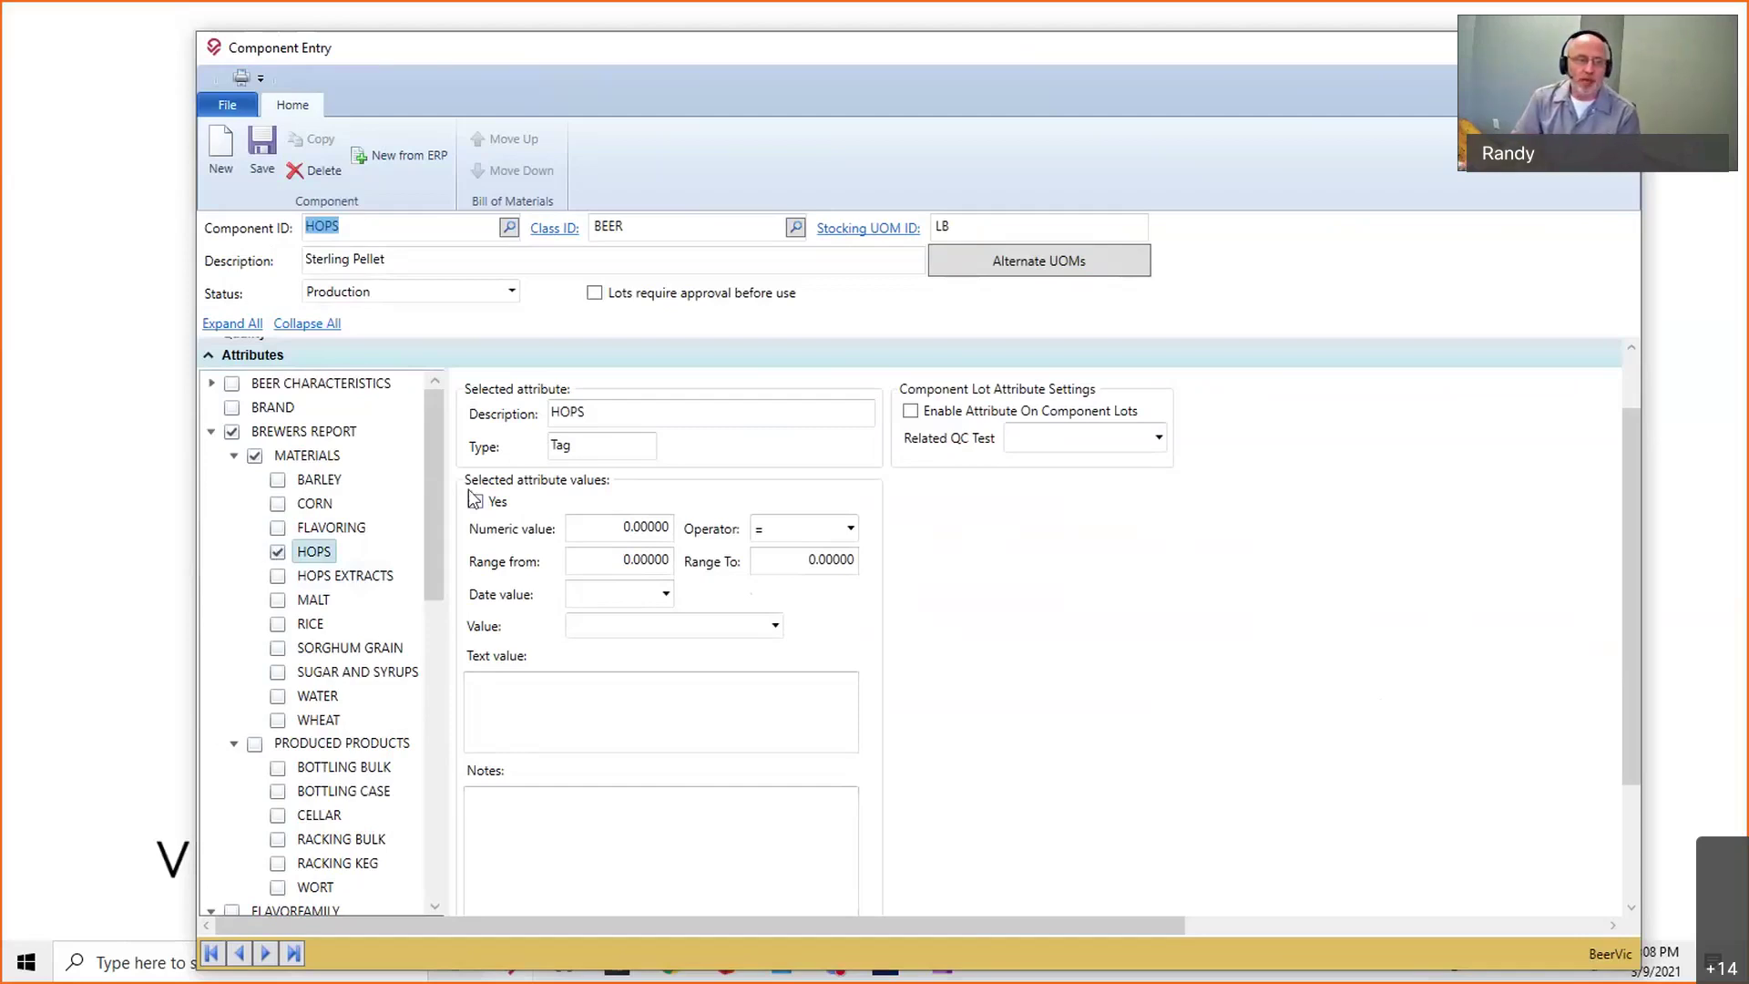
pyautogui.scroll(-10, 429, 473)
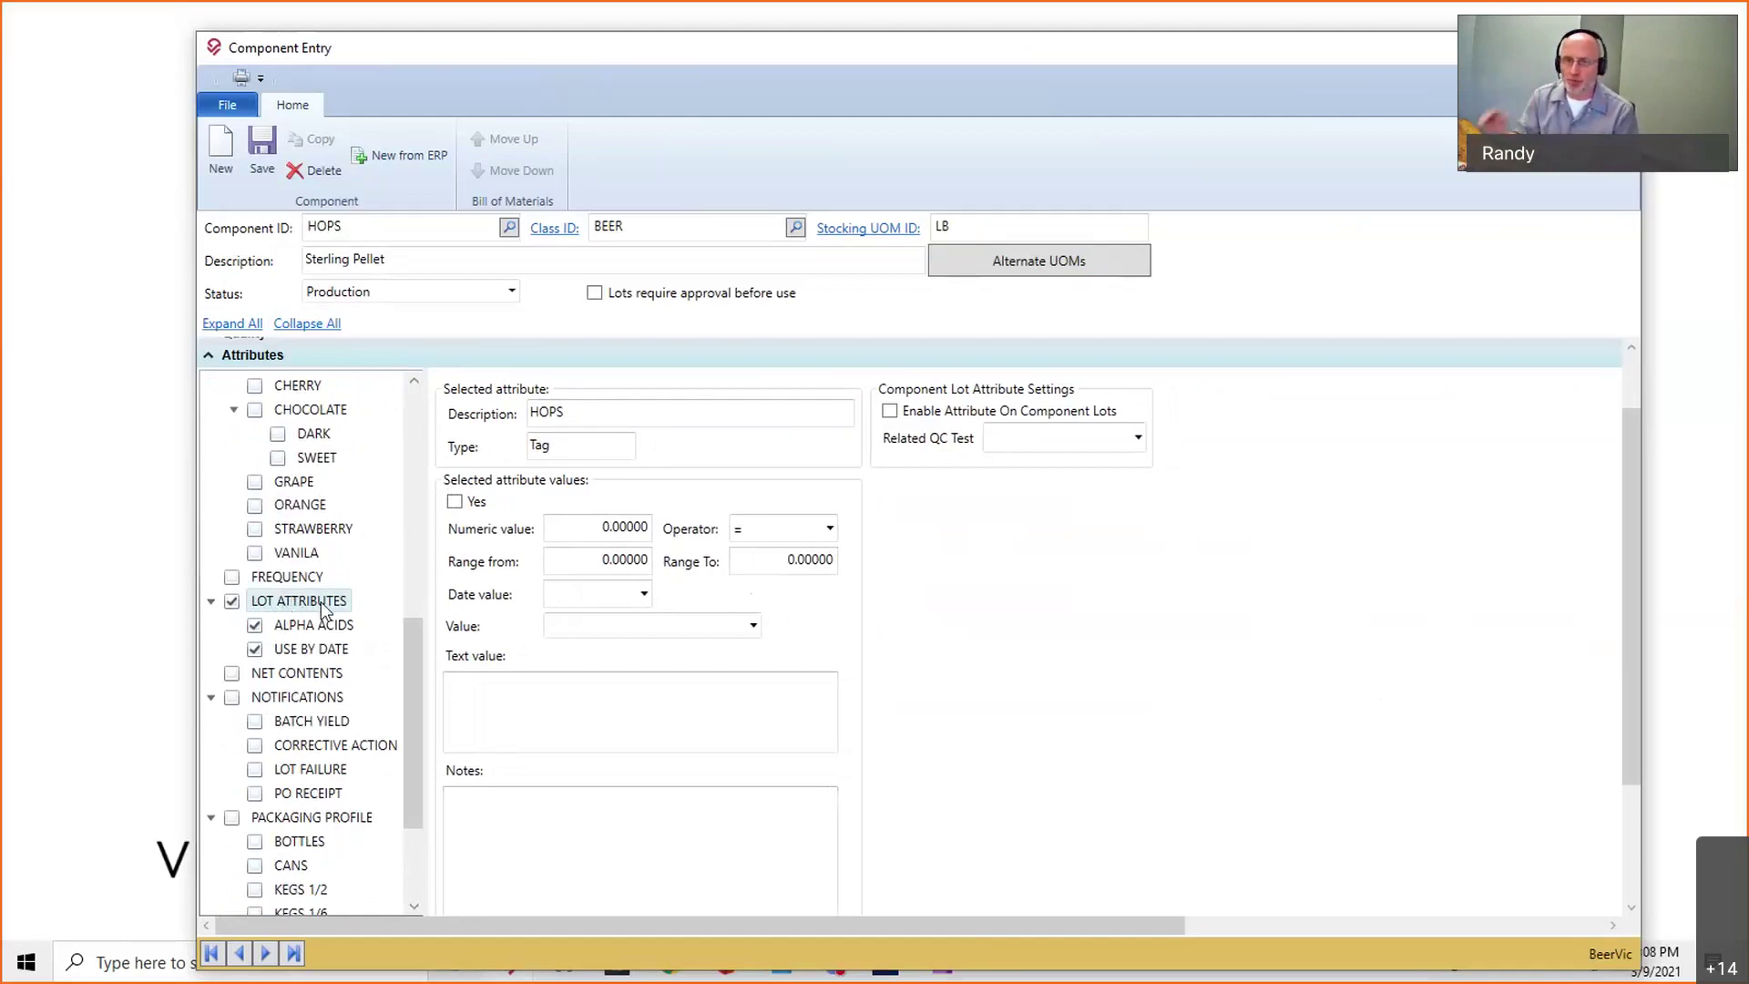
pyautogui.click(314, 623)
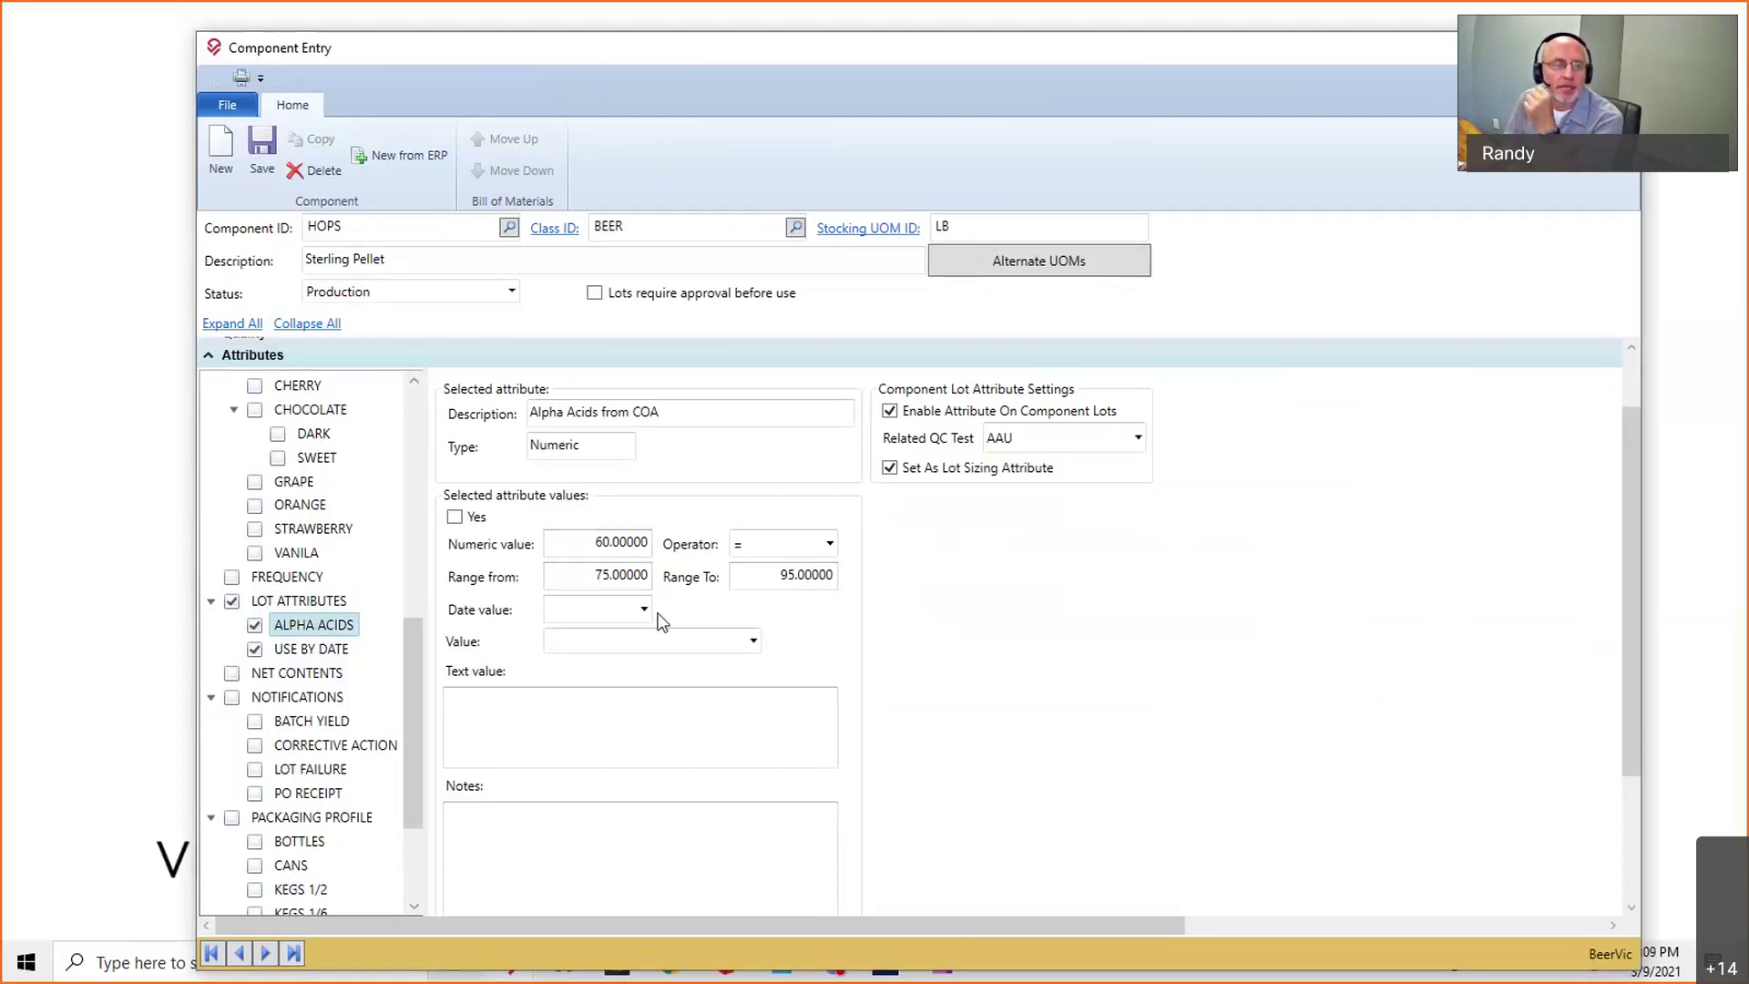
pyautogui.doubleClick(590, 544)
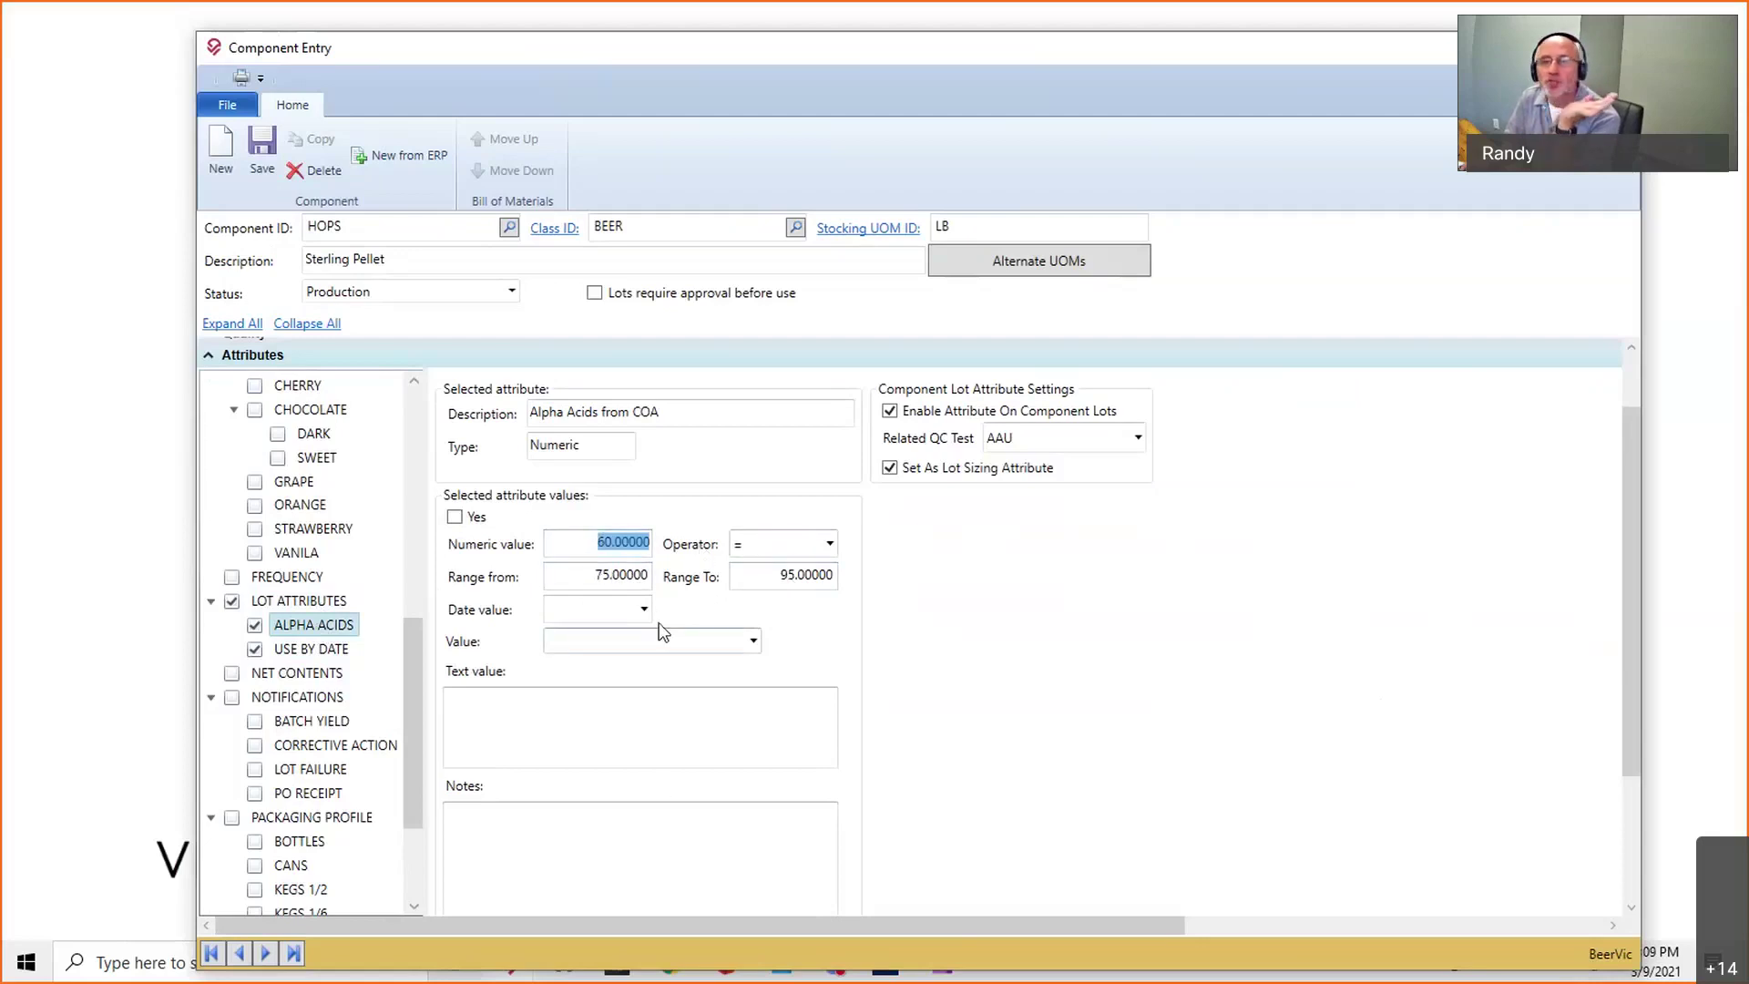
pyautogui.click(590, 707)
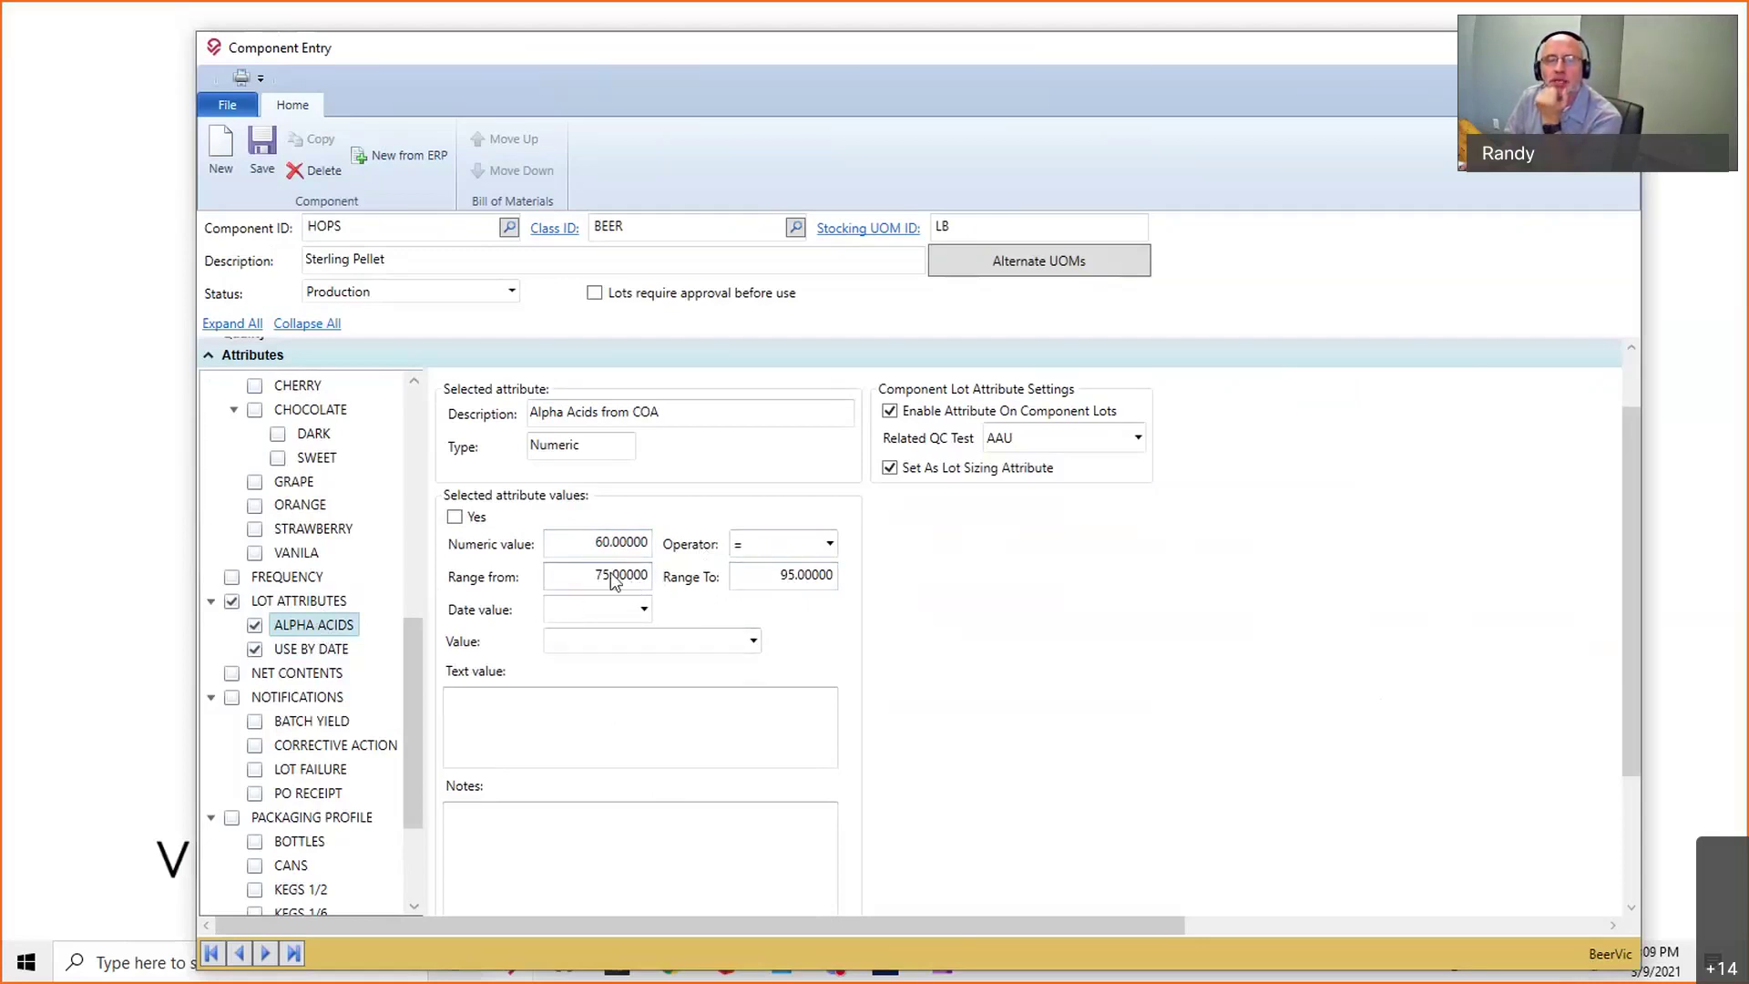
pyautogui.click(608, 547)
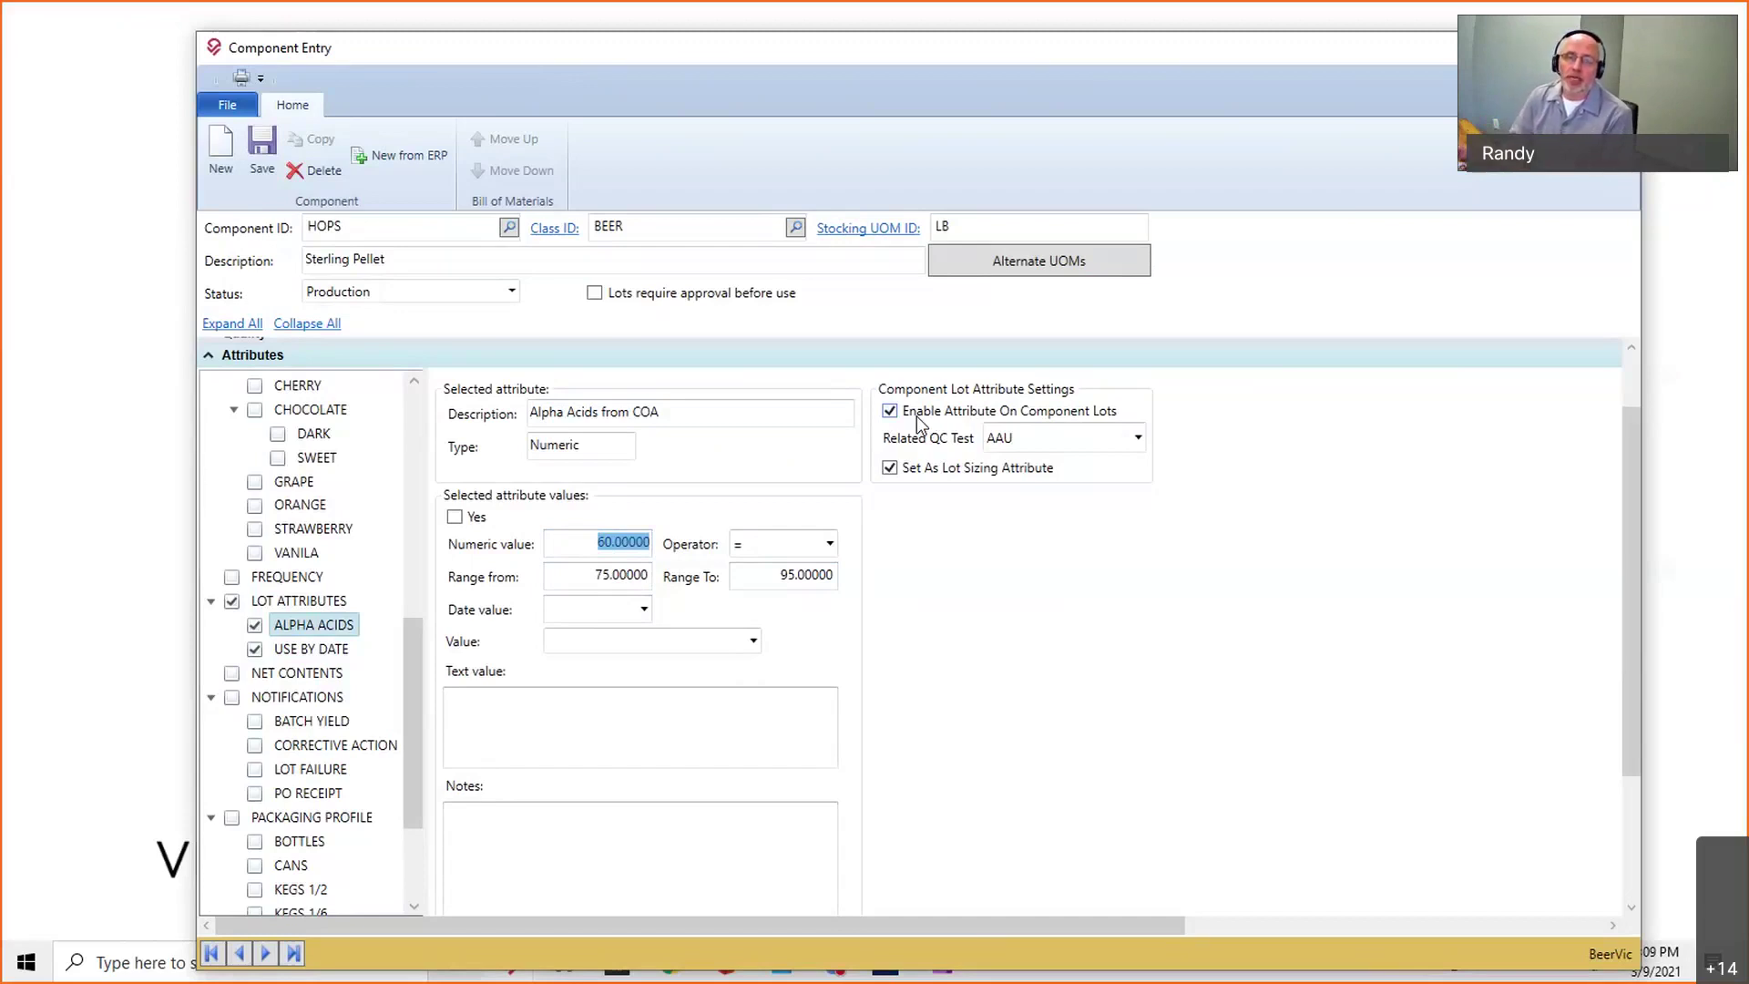
pyautogui.click(890, 411)
pyautogui.click(890, 412)
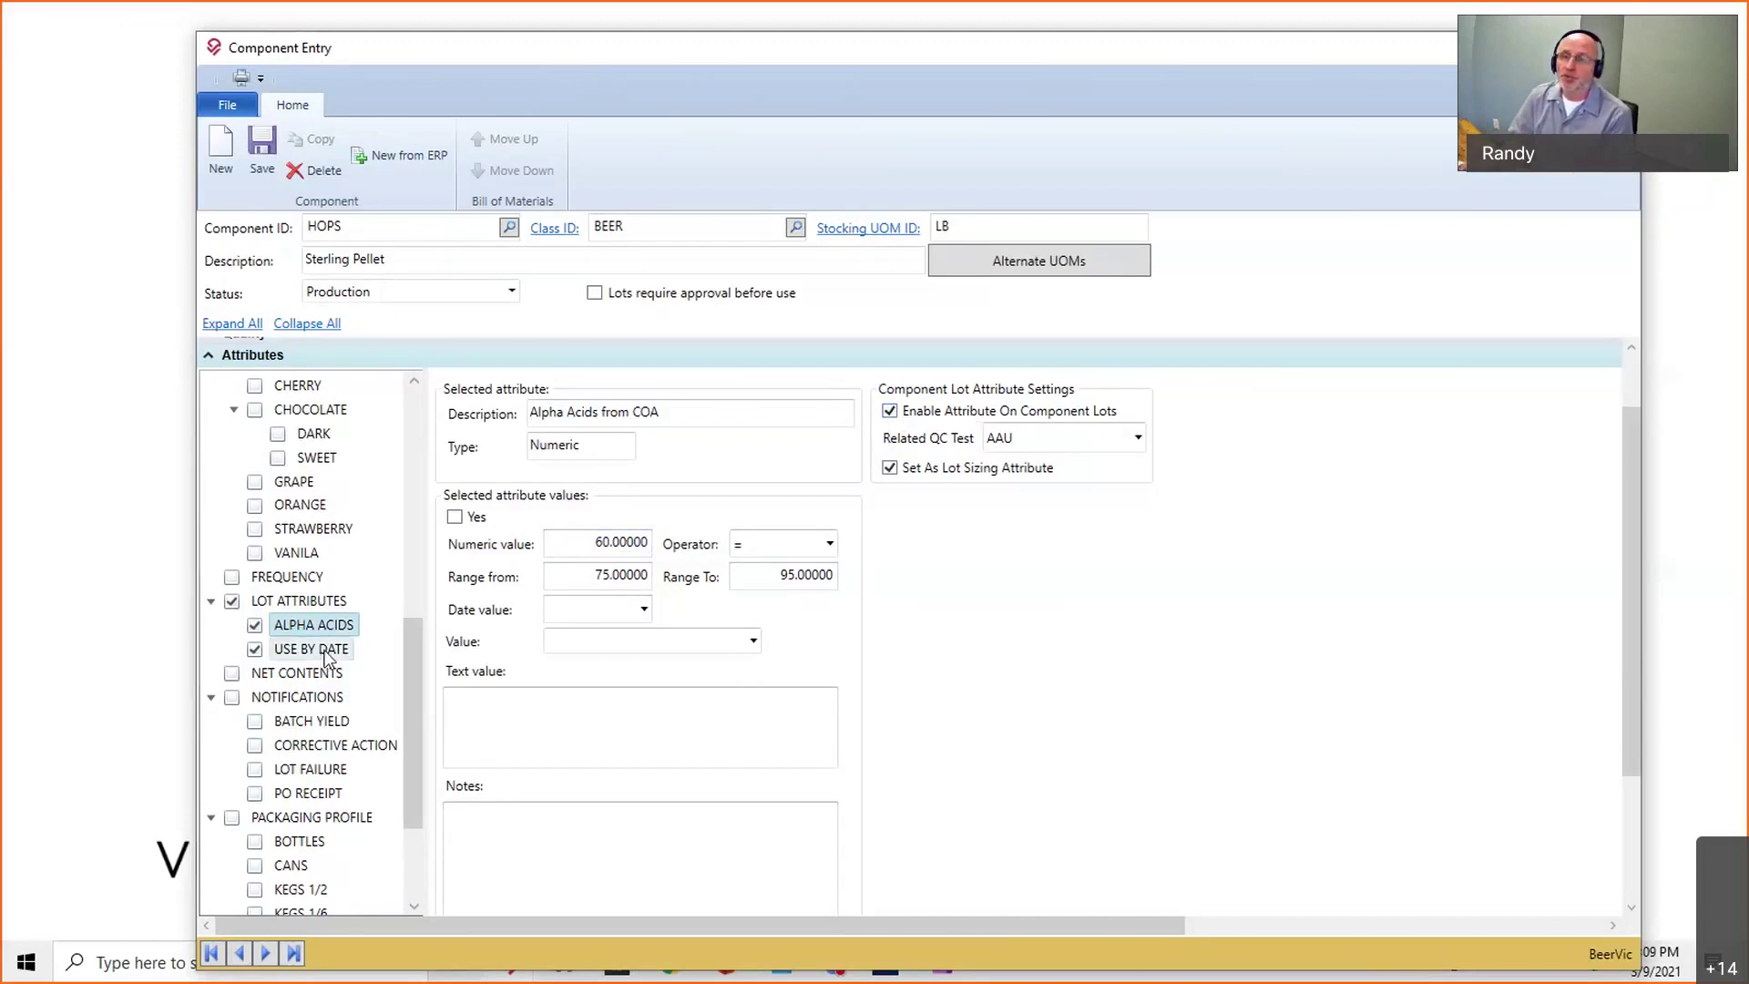
# Check the USE BY DATE lot attribute's settings and review the related QC test choices for ALPHA ACIDS.
pyautogui.click(326, 654)
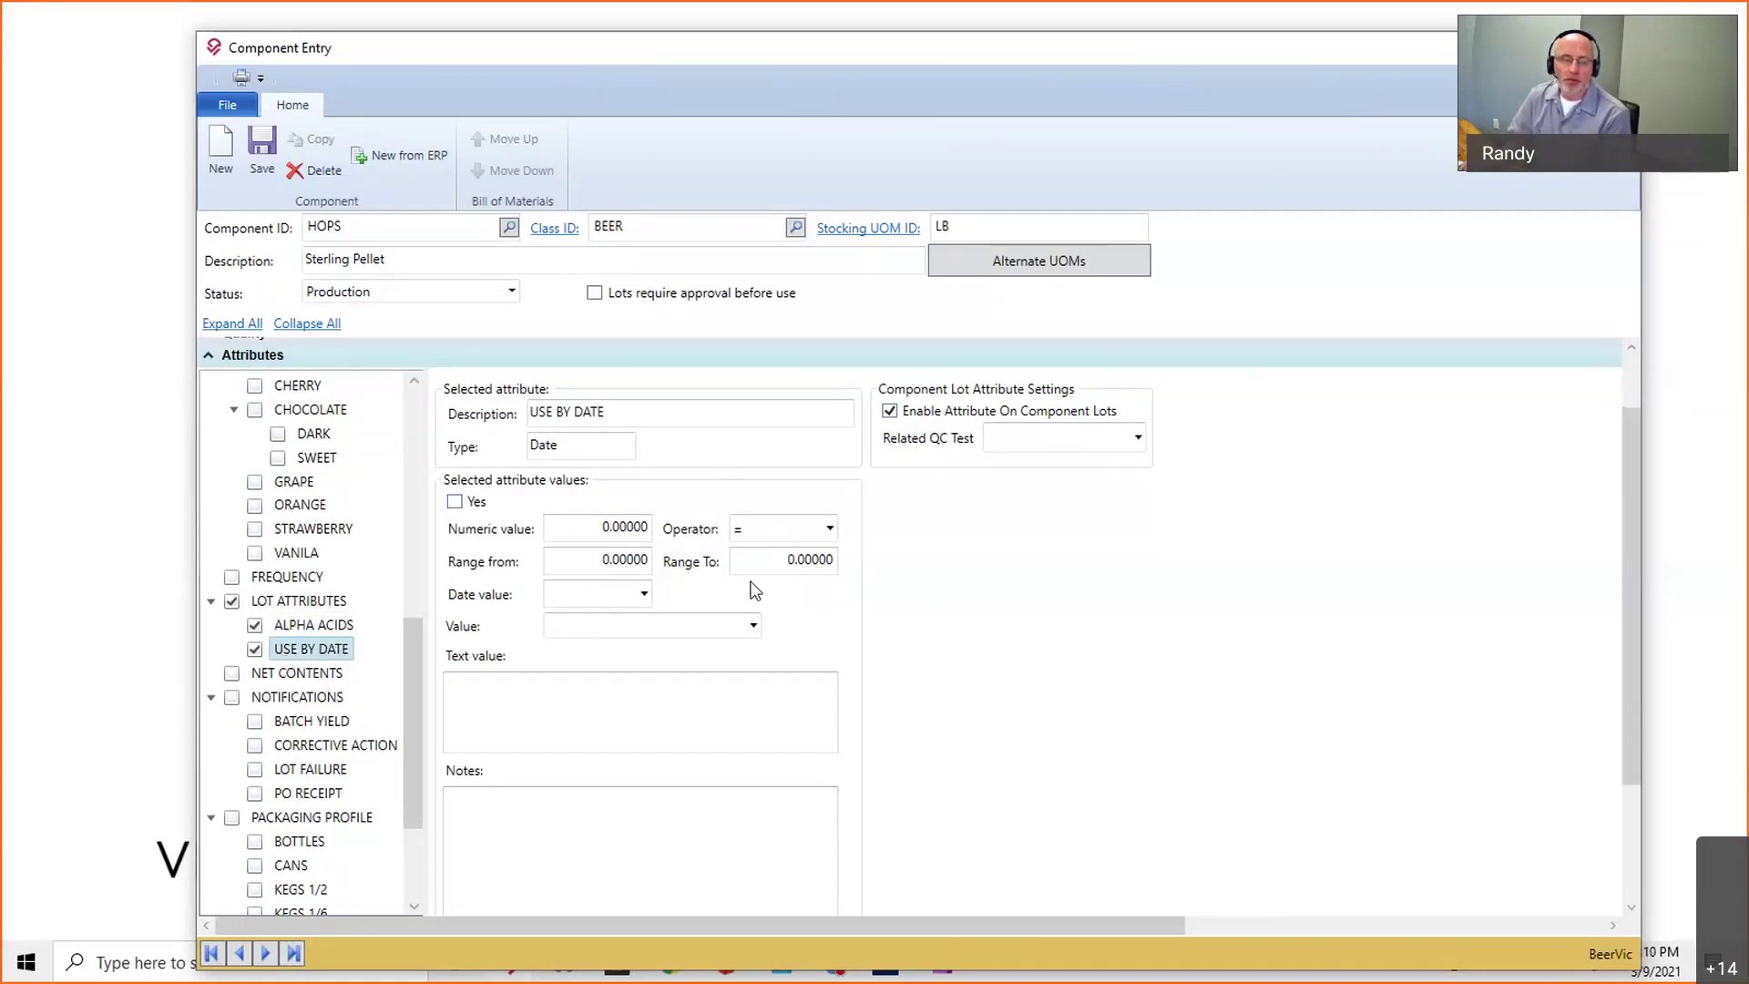
pyautogui.click(343, 629)
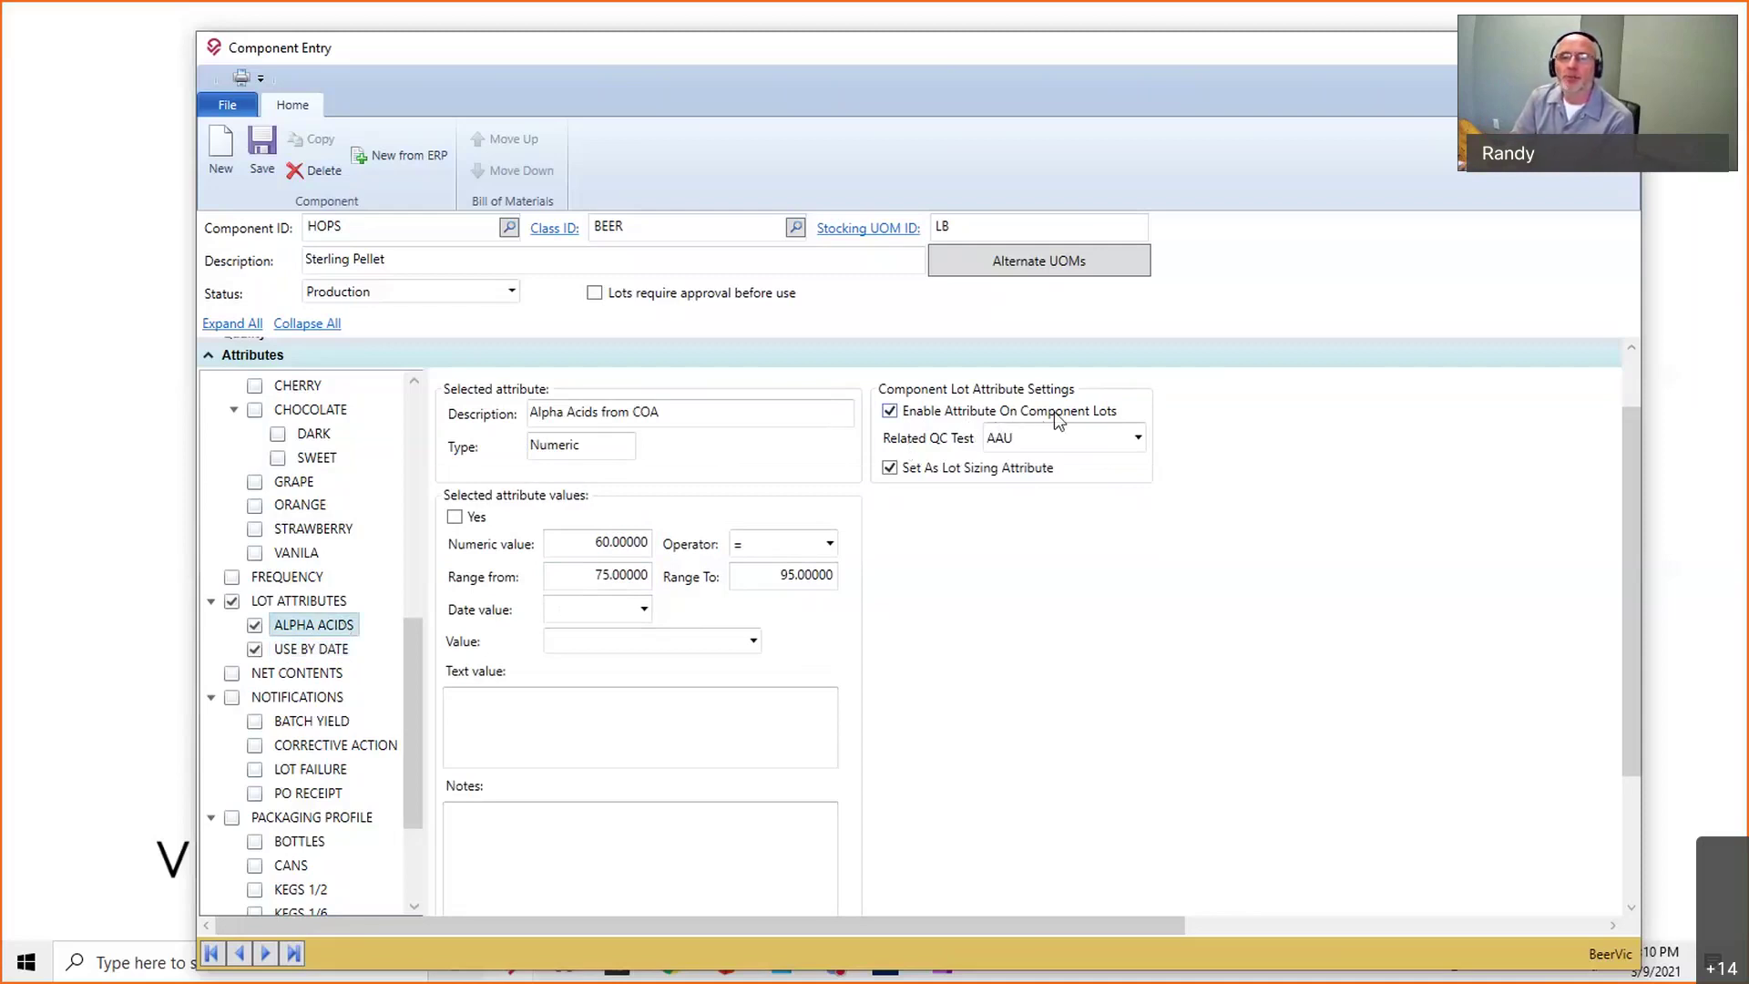
pyautogui.click(1009, 441)
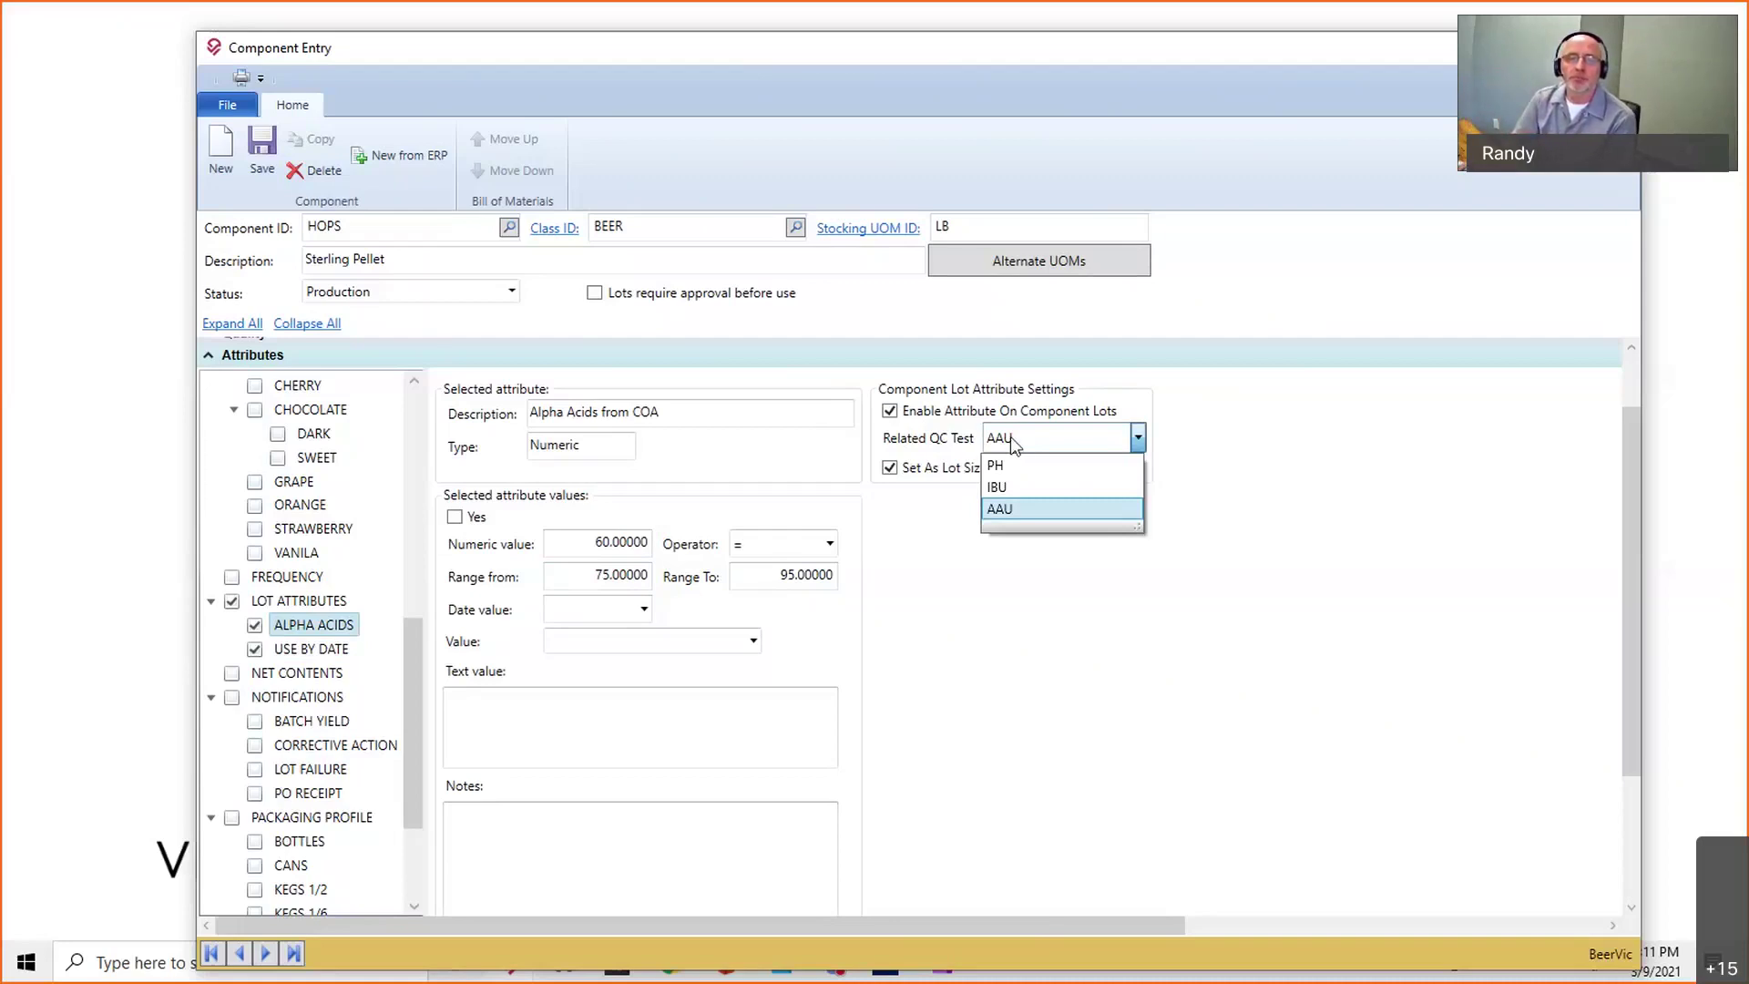
pyautogui.click(1010, 435)
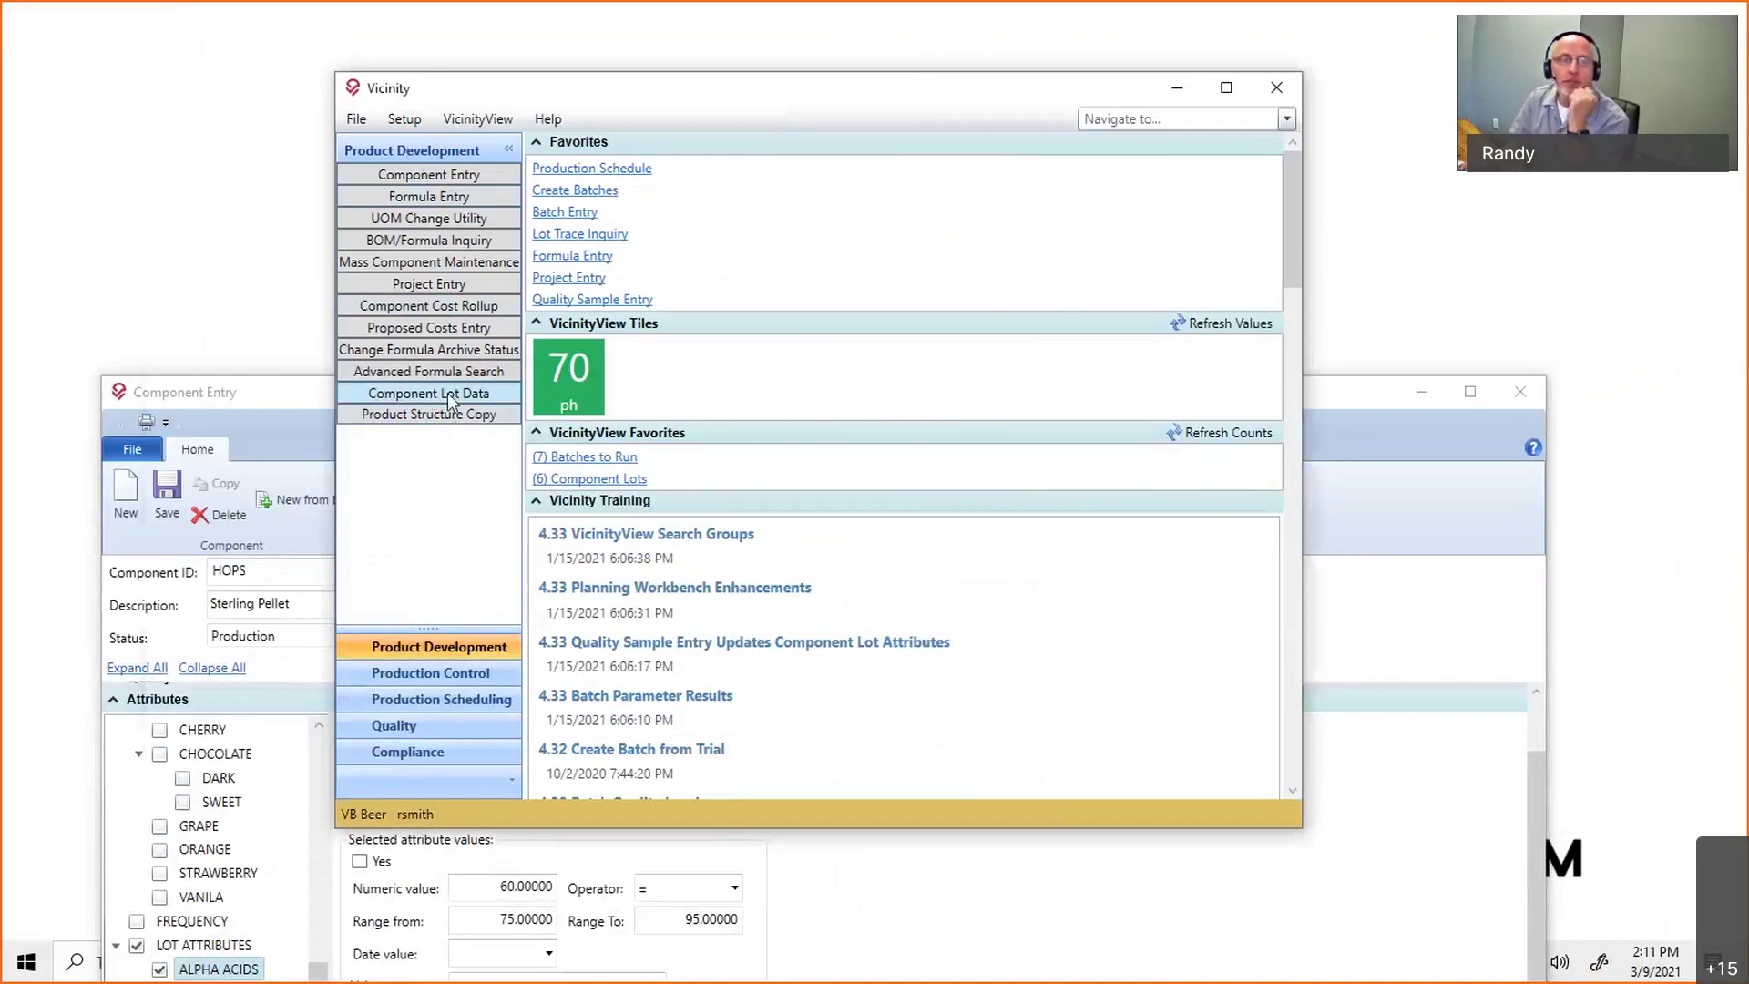
# Open Component Lot Data in clear view and enter HOPS as the component ID.
pyautogui.click(447, 395)
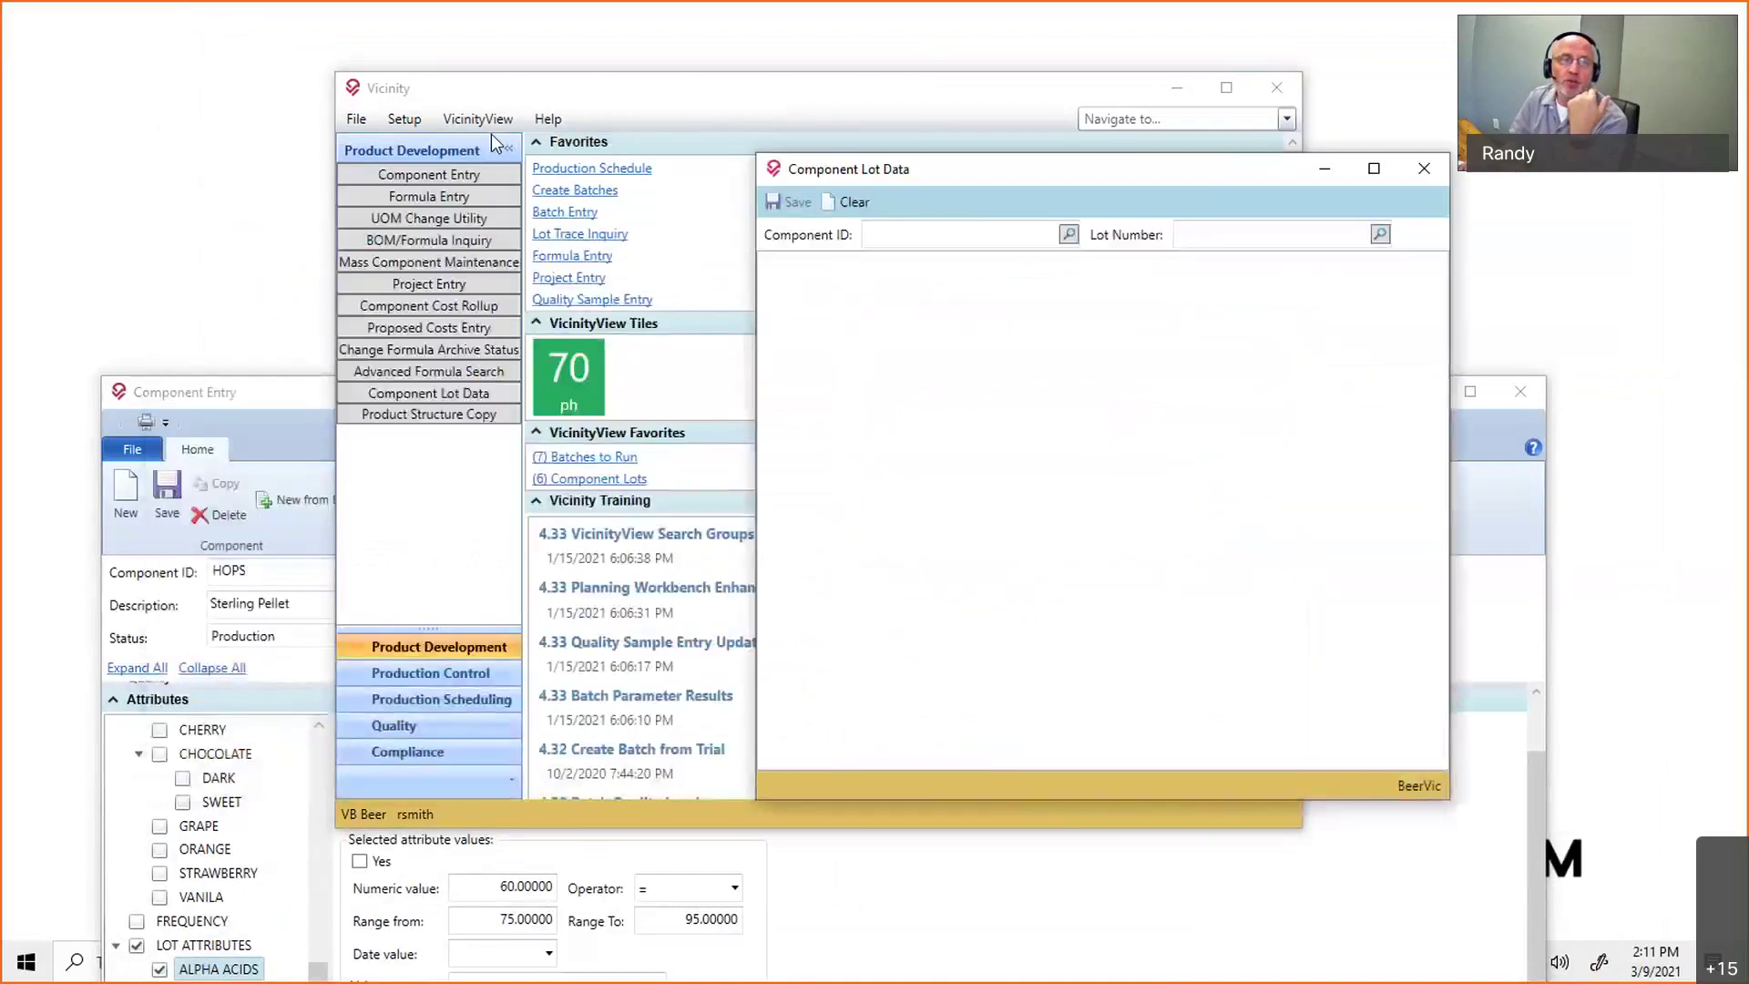
pyautogui.click(401, 118)
pyautogui.moveTo(401, 156)
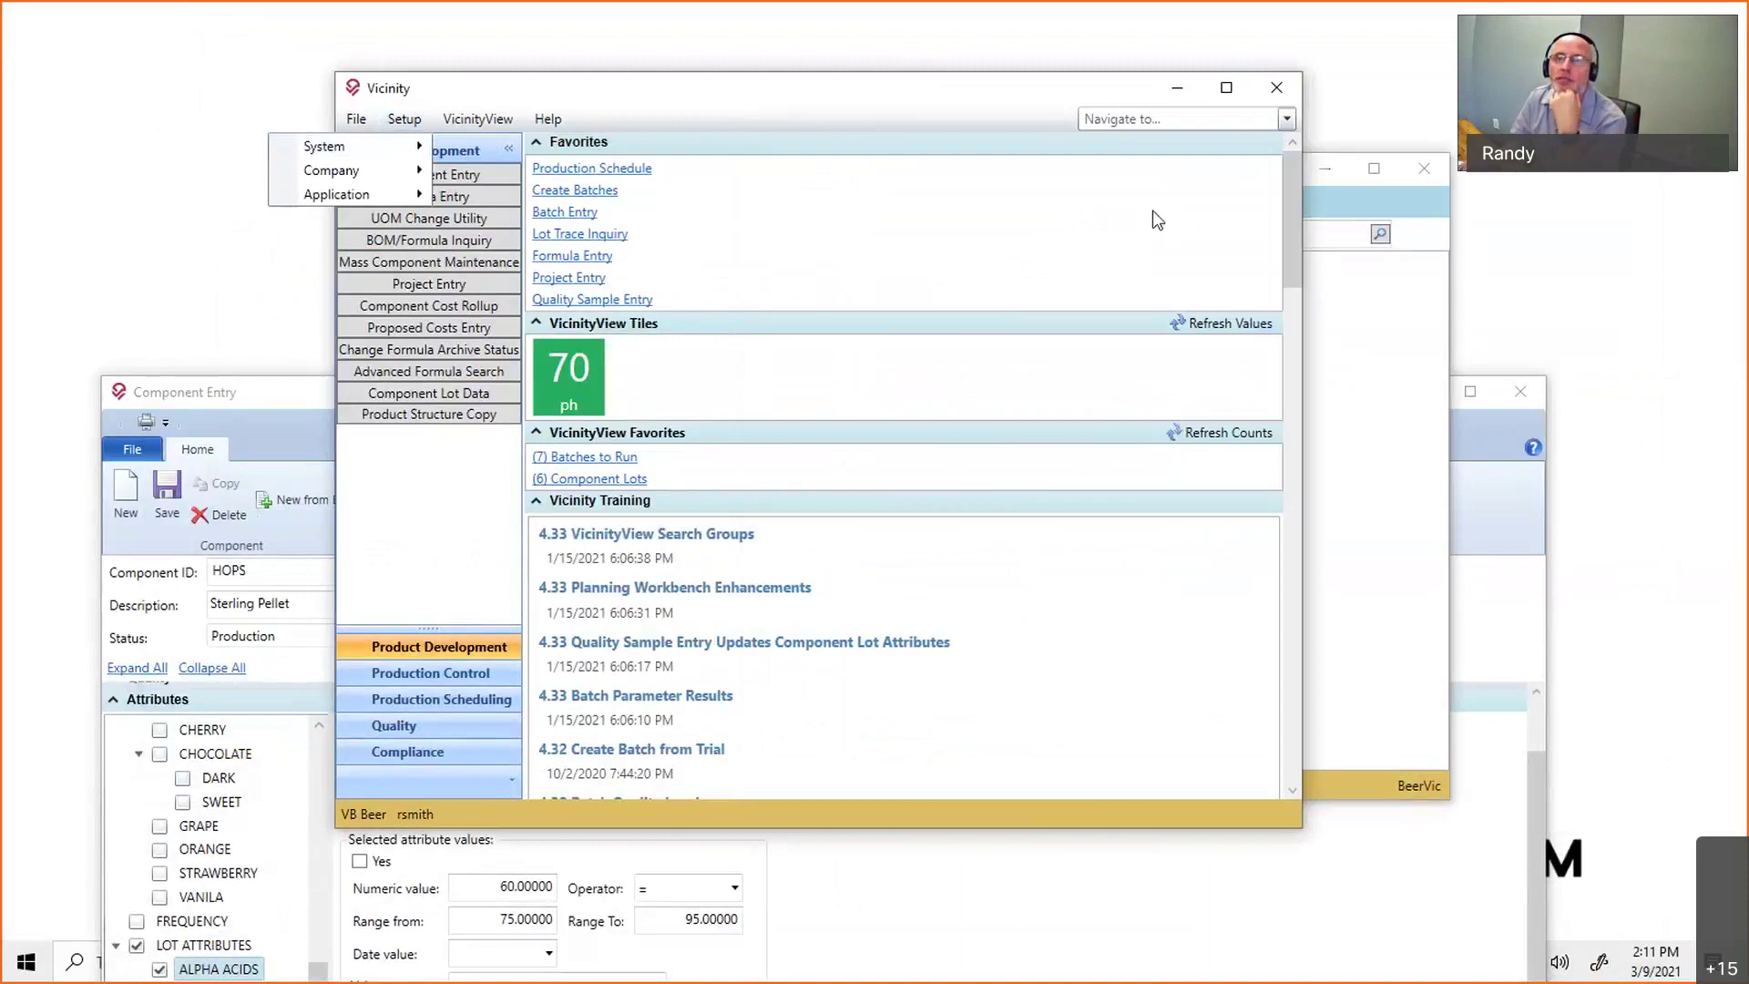
pyautogui.click(1339, 204)
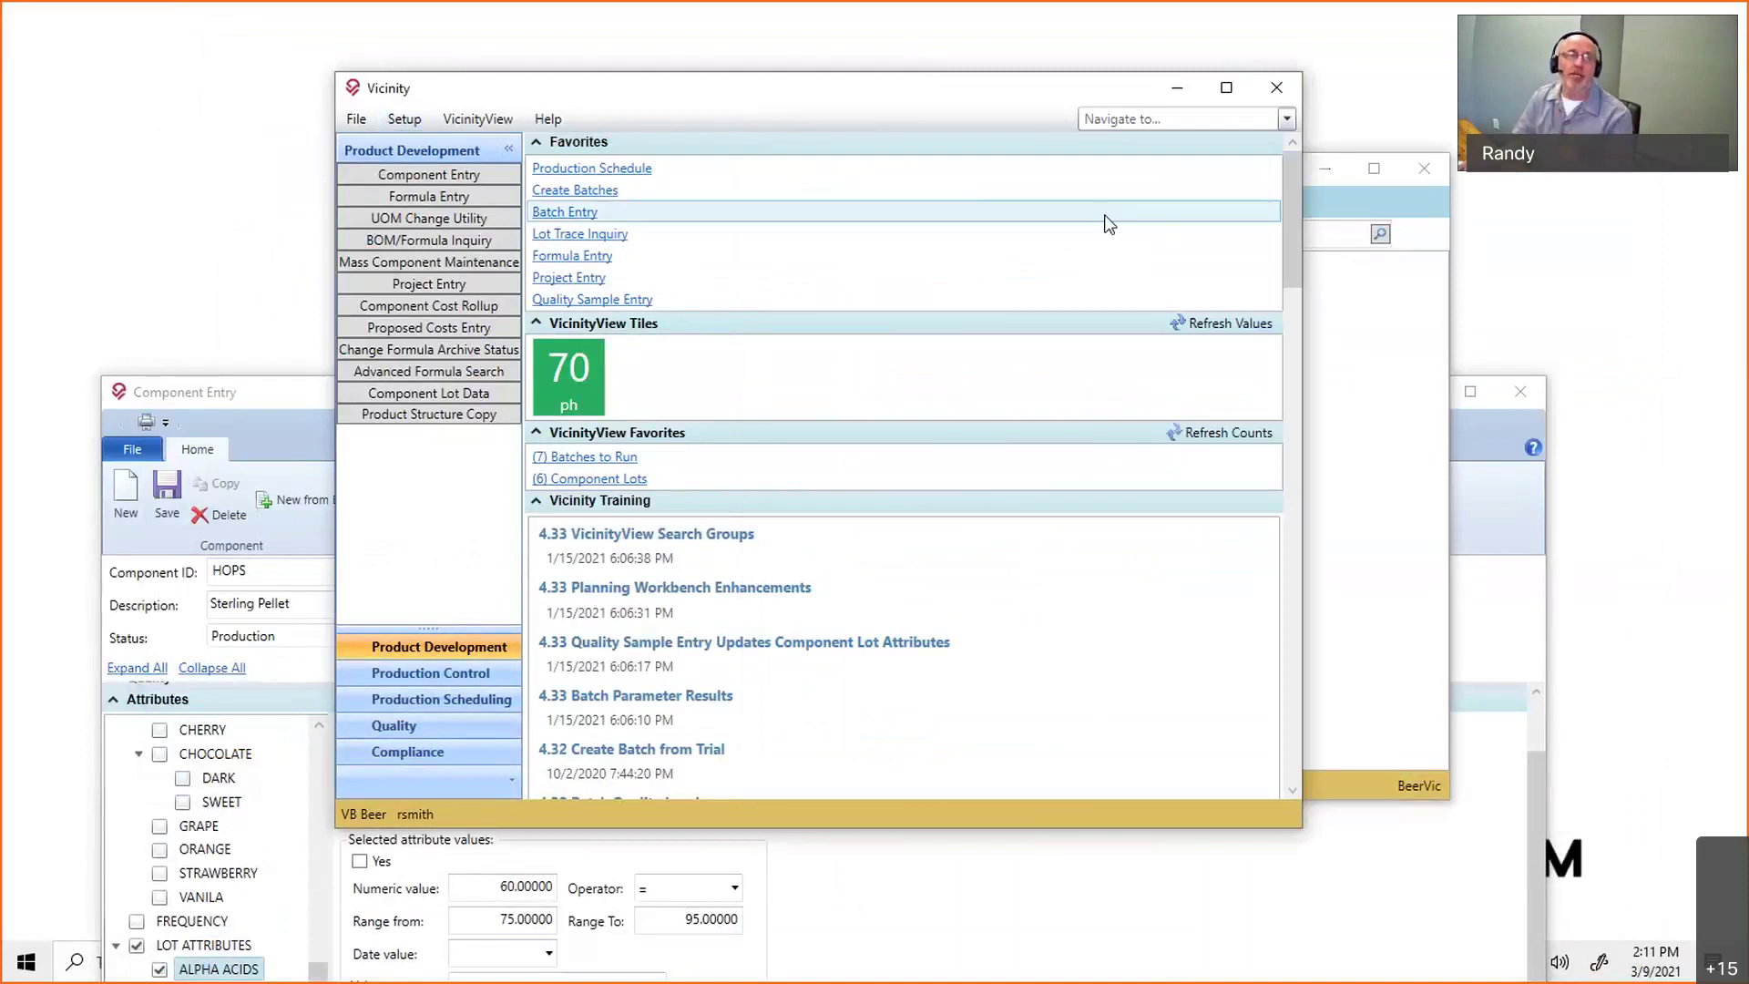
pyautogui.moveTo(729, 91); pyautogui.dragTo(948, 268)
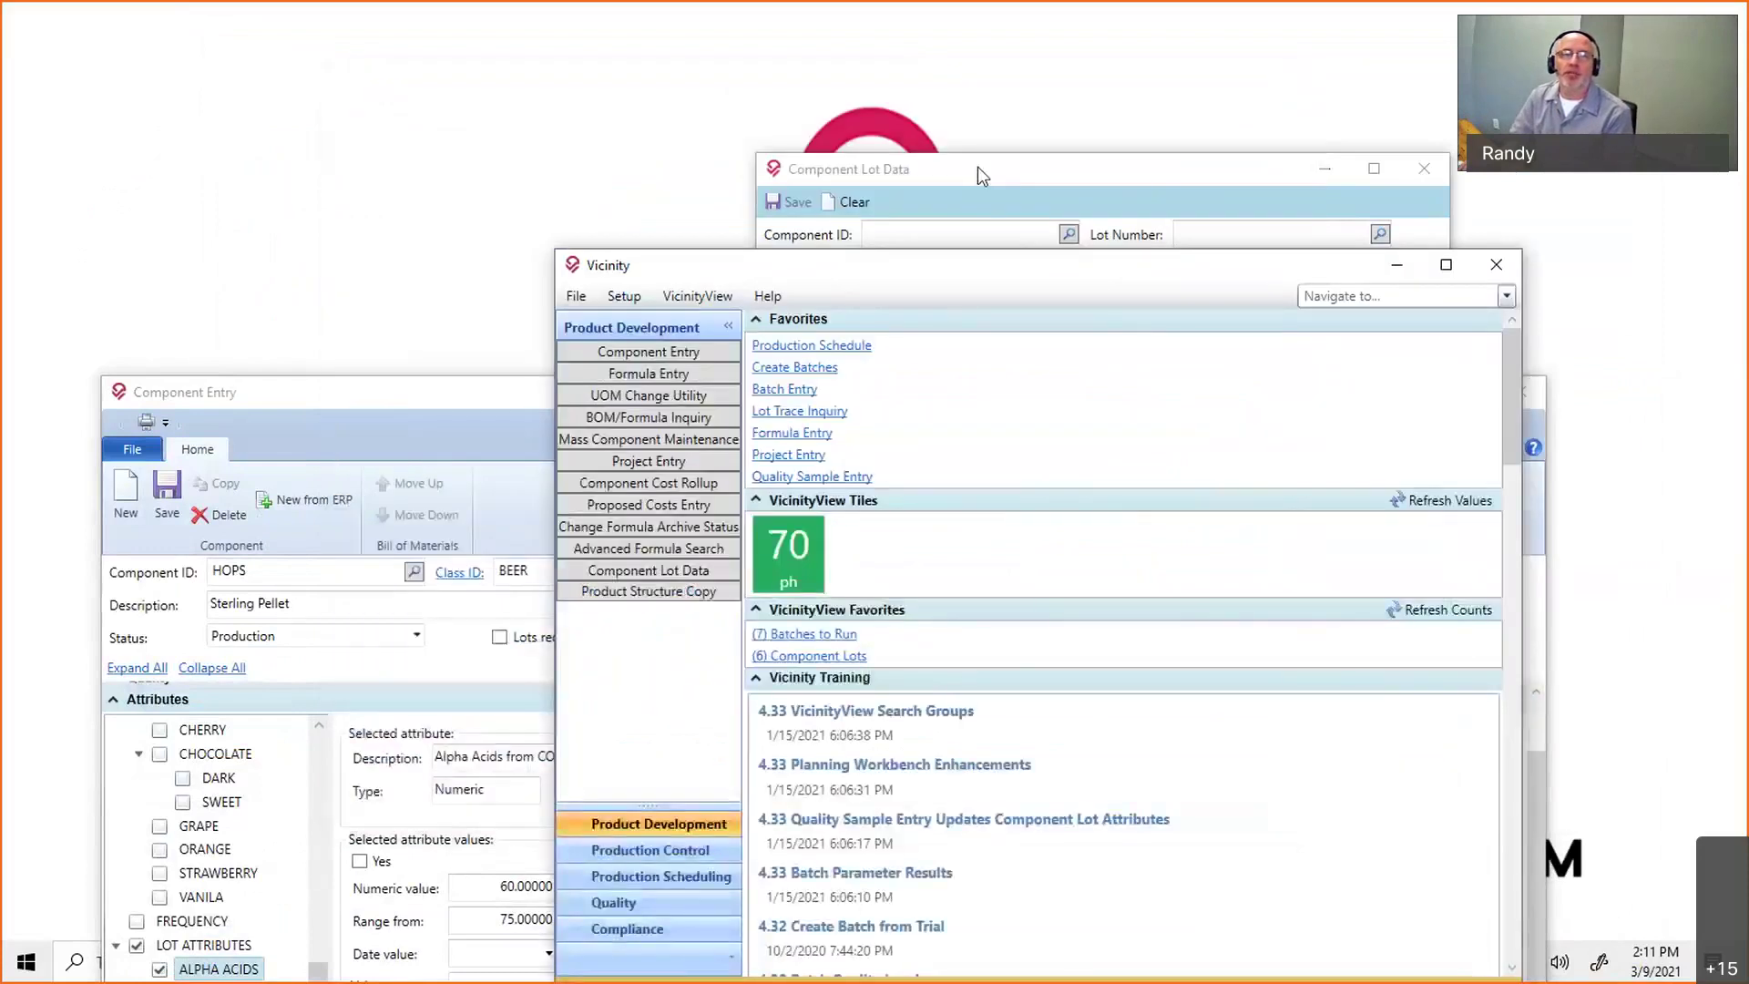
pyautogui.doubleClick(978, 173)
pyautogui.doubleClick(1081, 20)
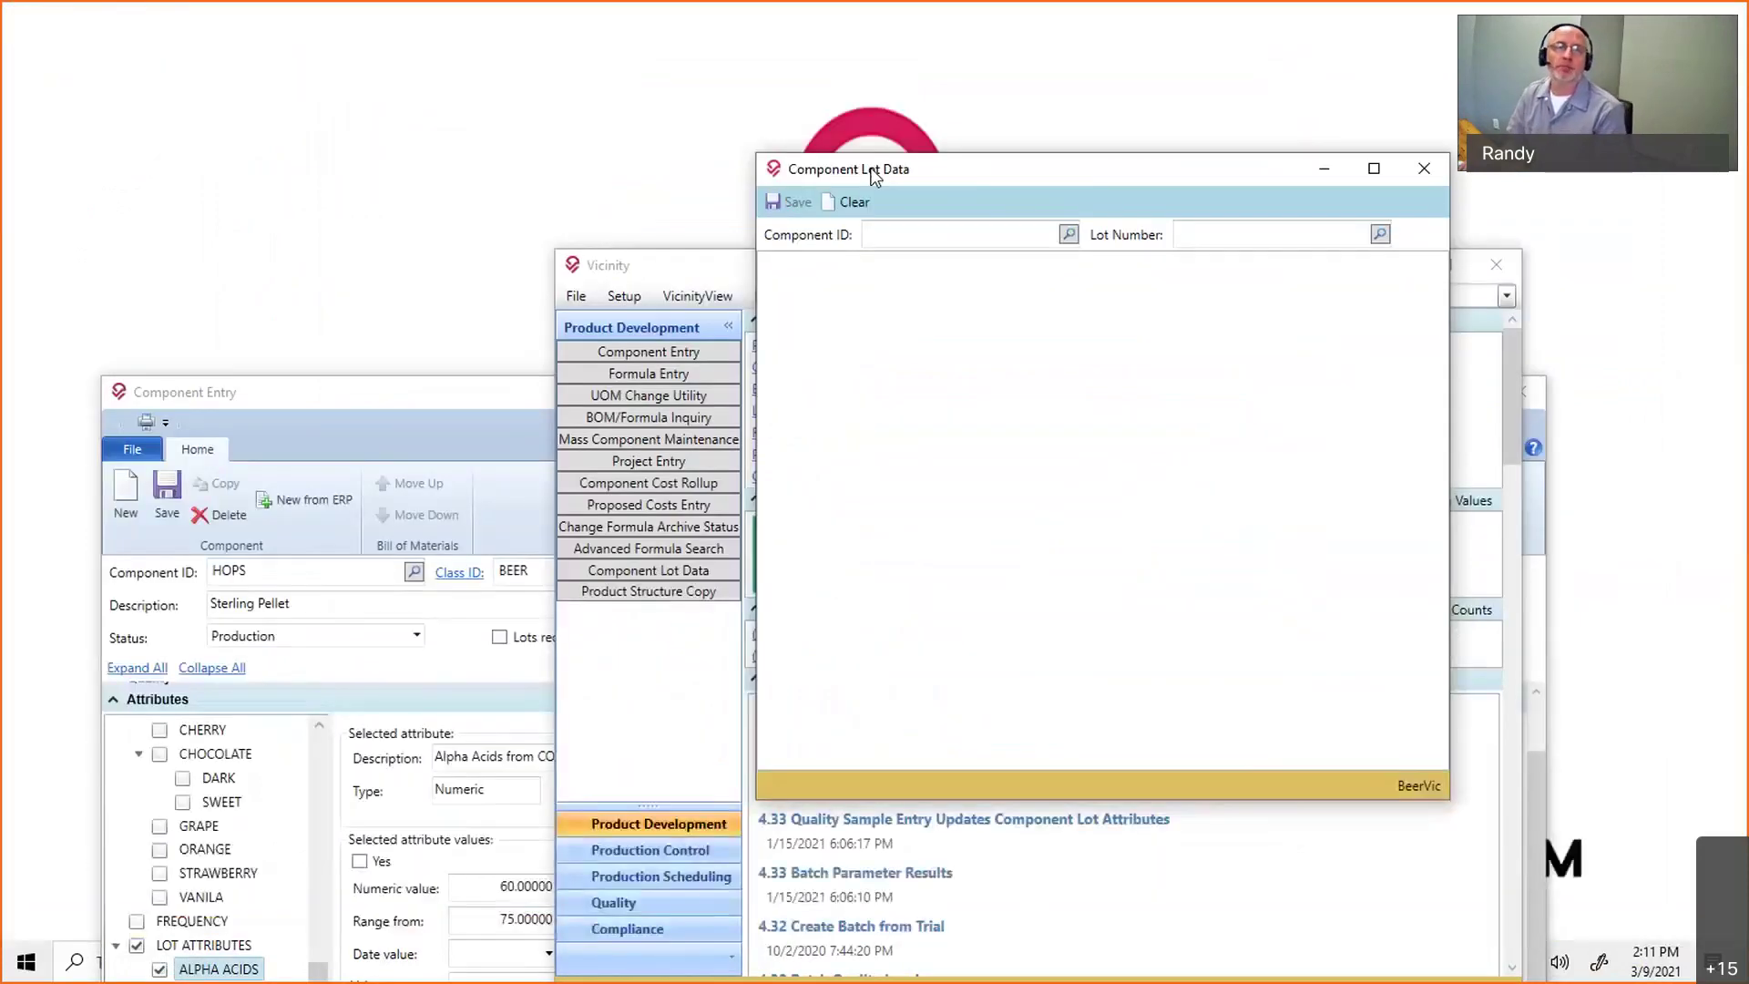
pyautogui.moveTo(735, 130); pyautogui.dragTo(577, 119)
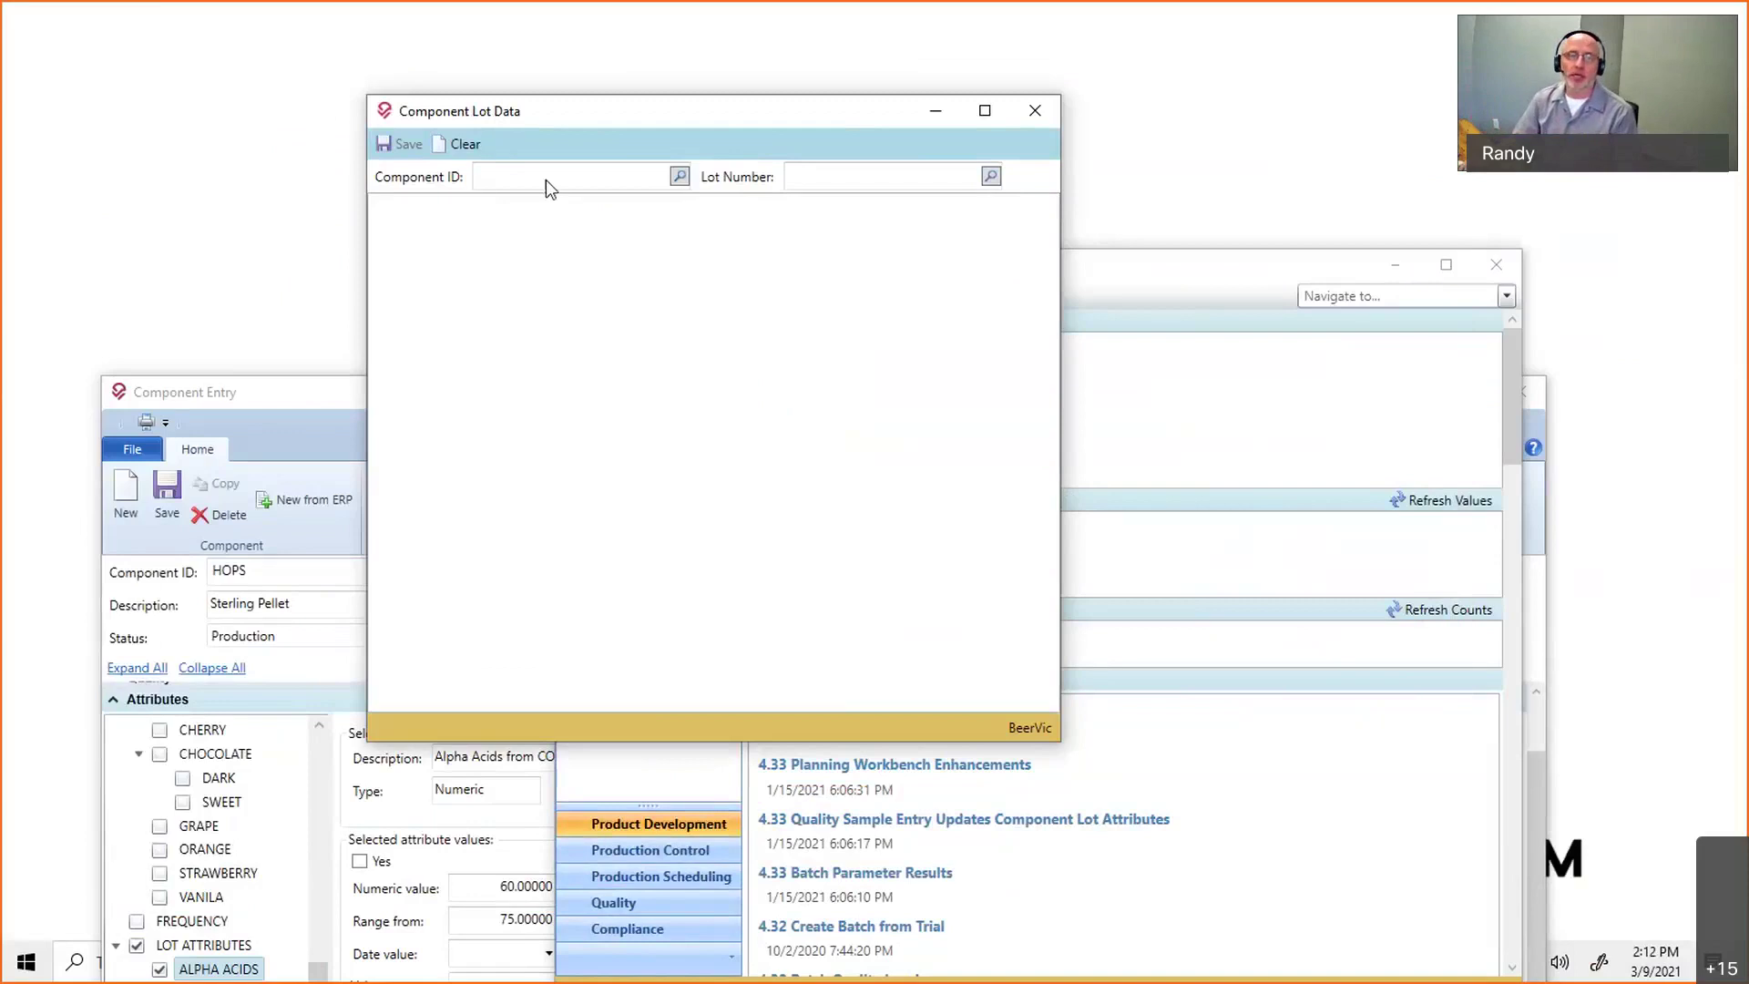
pyautogui.write('HOPS')
pyautogui.press('Tab')
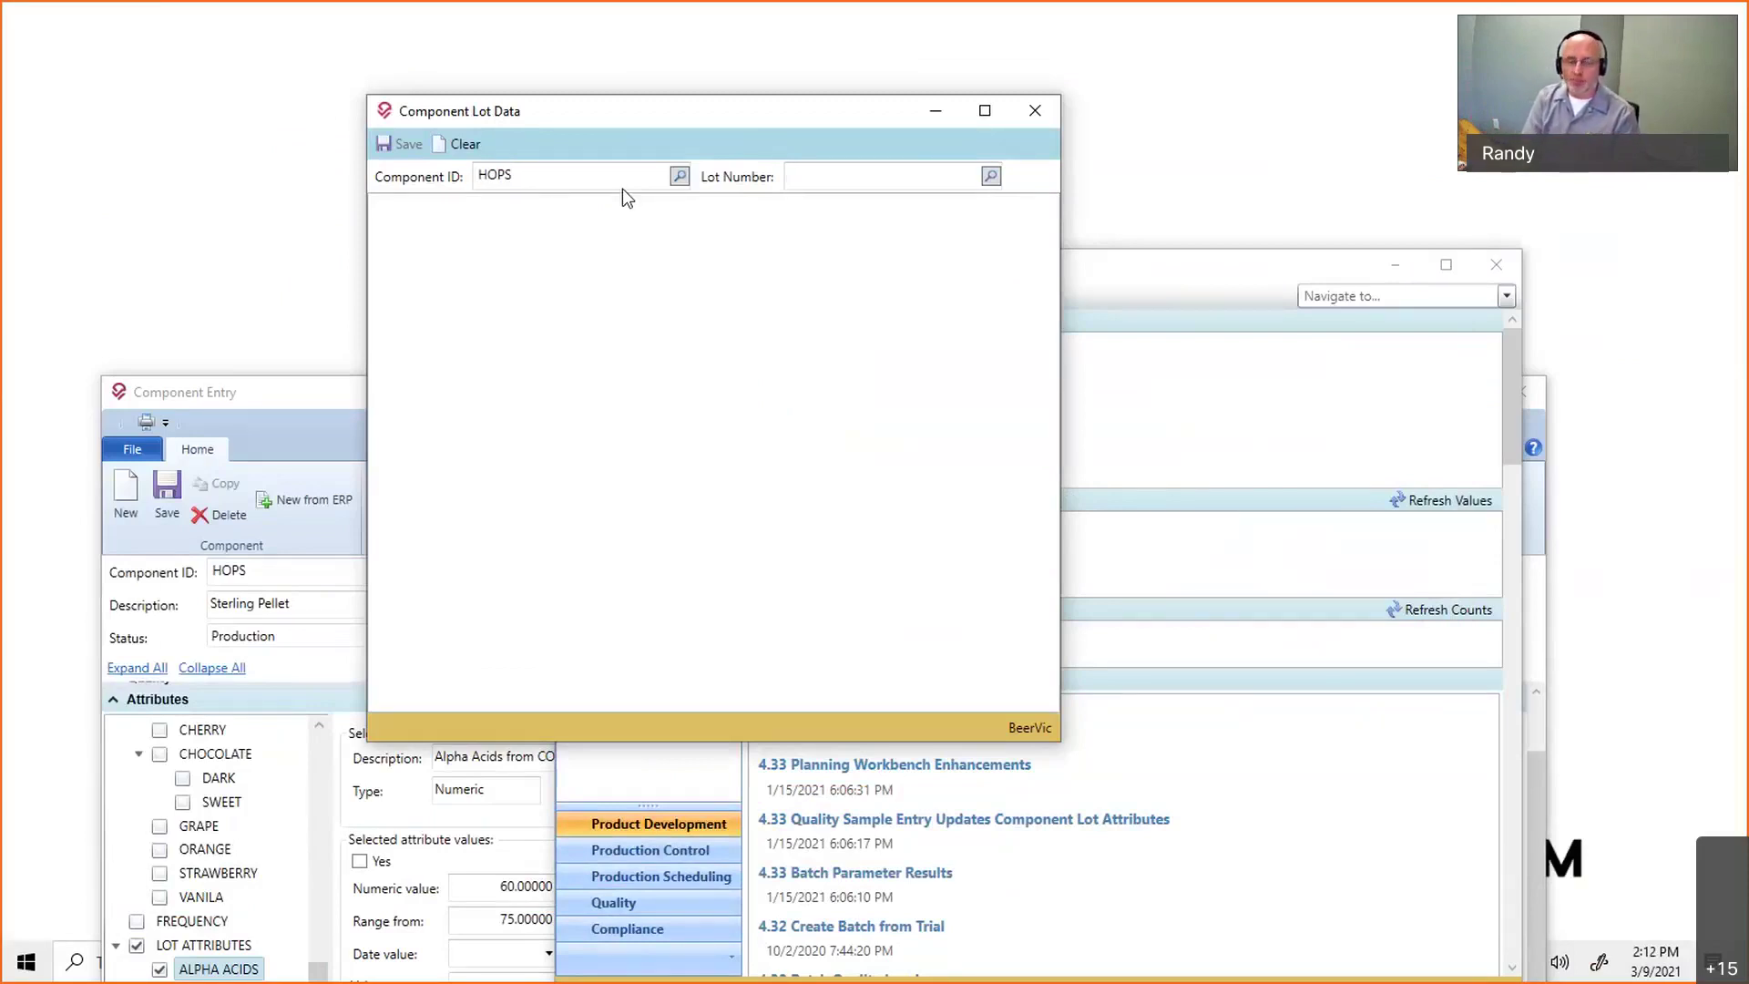
pyautogui.write('RANDY1')
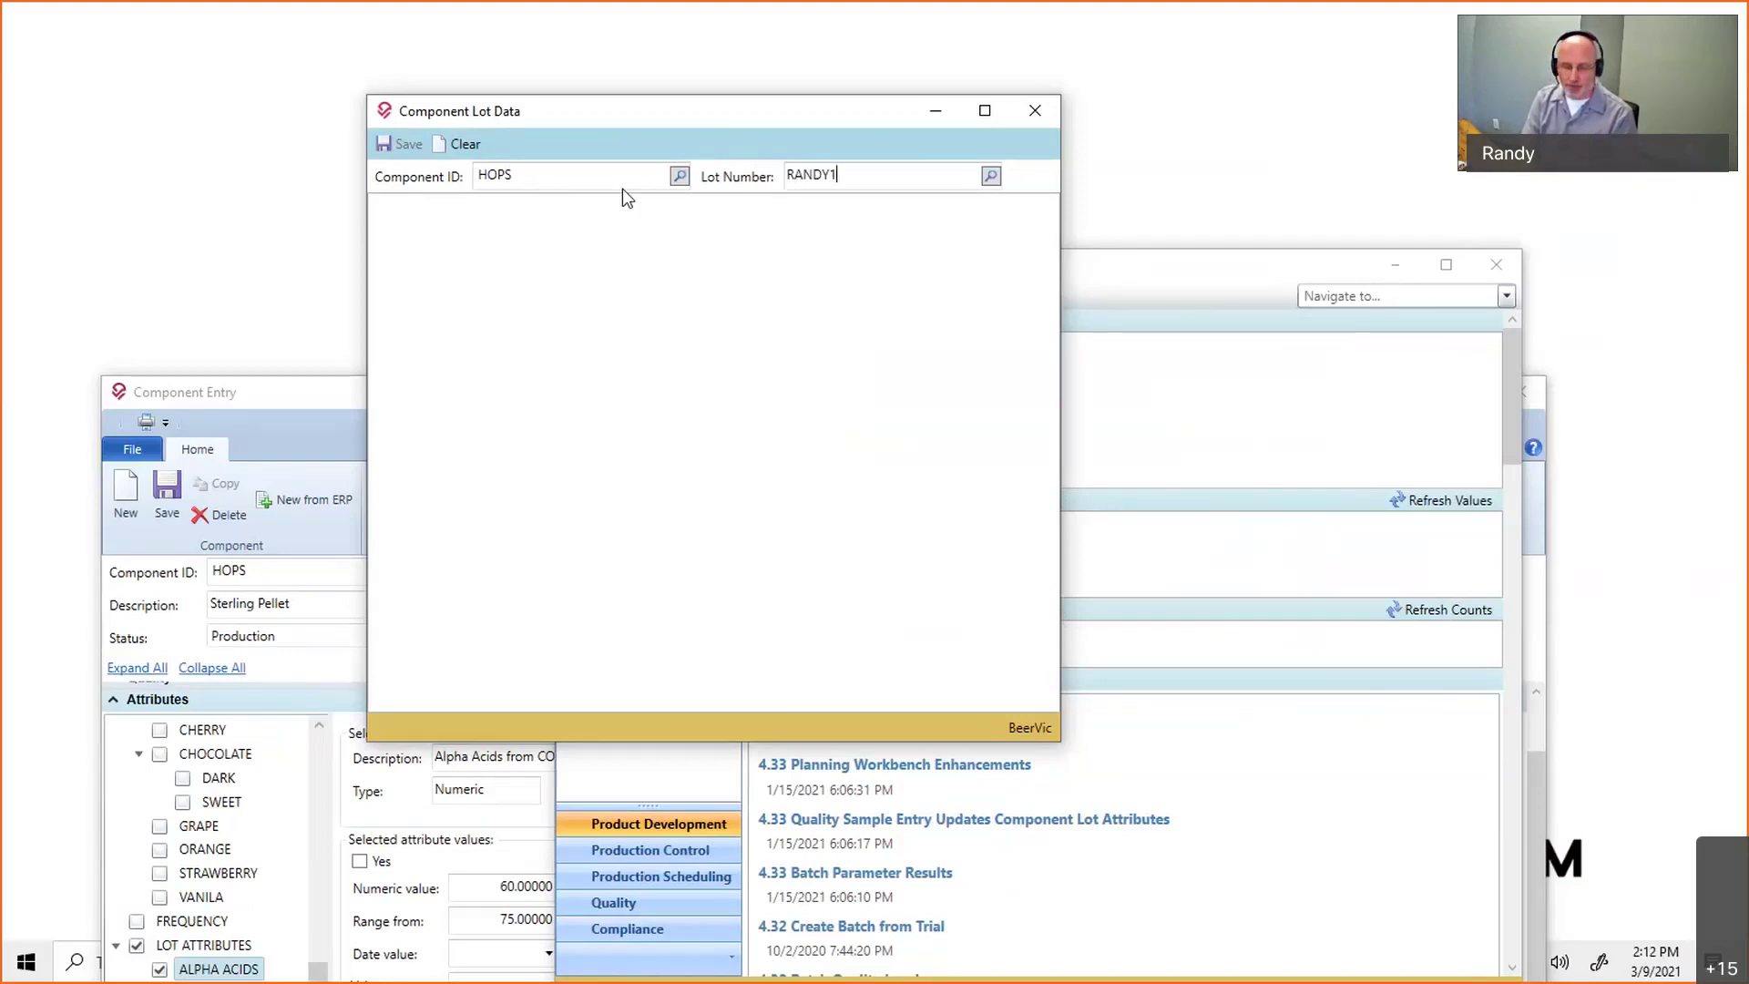
pyautogui.write('0')
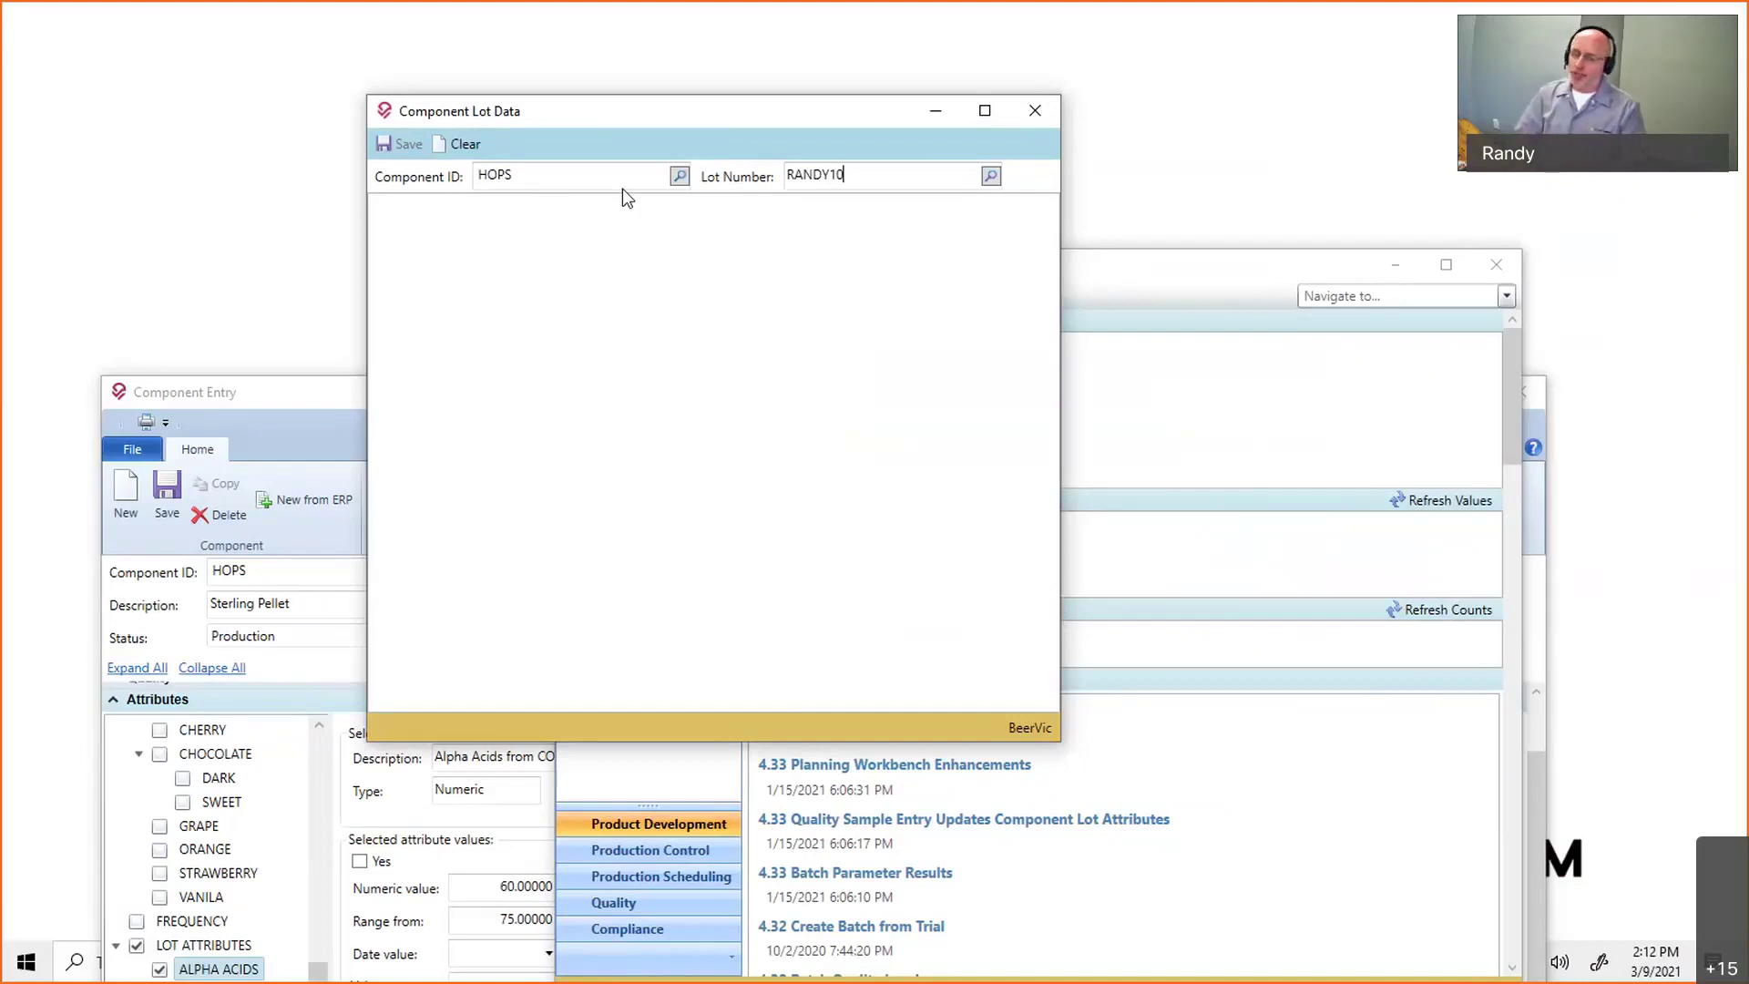
pyautogui.press('BackSpace')
pyautogui.press('BackSpace')
pyautogui.press('BackSpace')
pyautogui.press('BackSpace')
pyautogui.press('BackSpace')
pyautogui.press('BackSpace')
pyautogui.press('BackSpace')
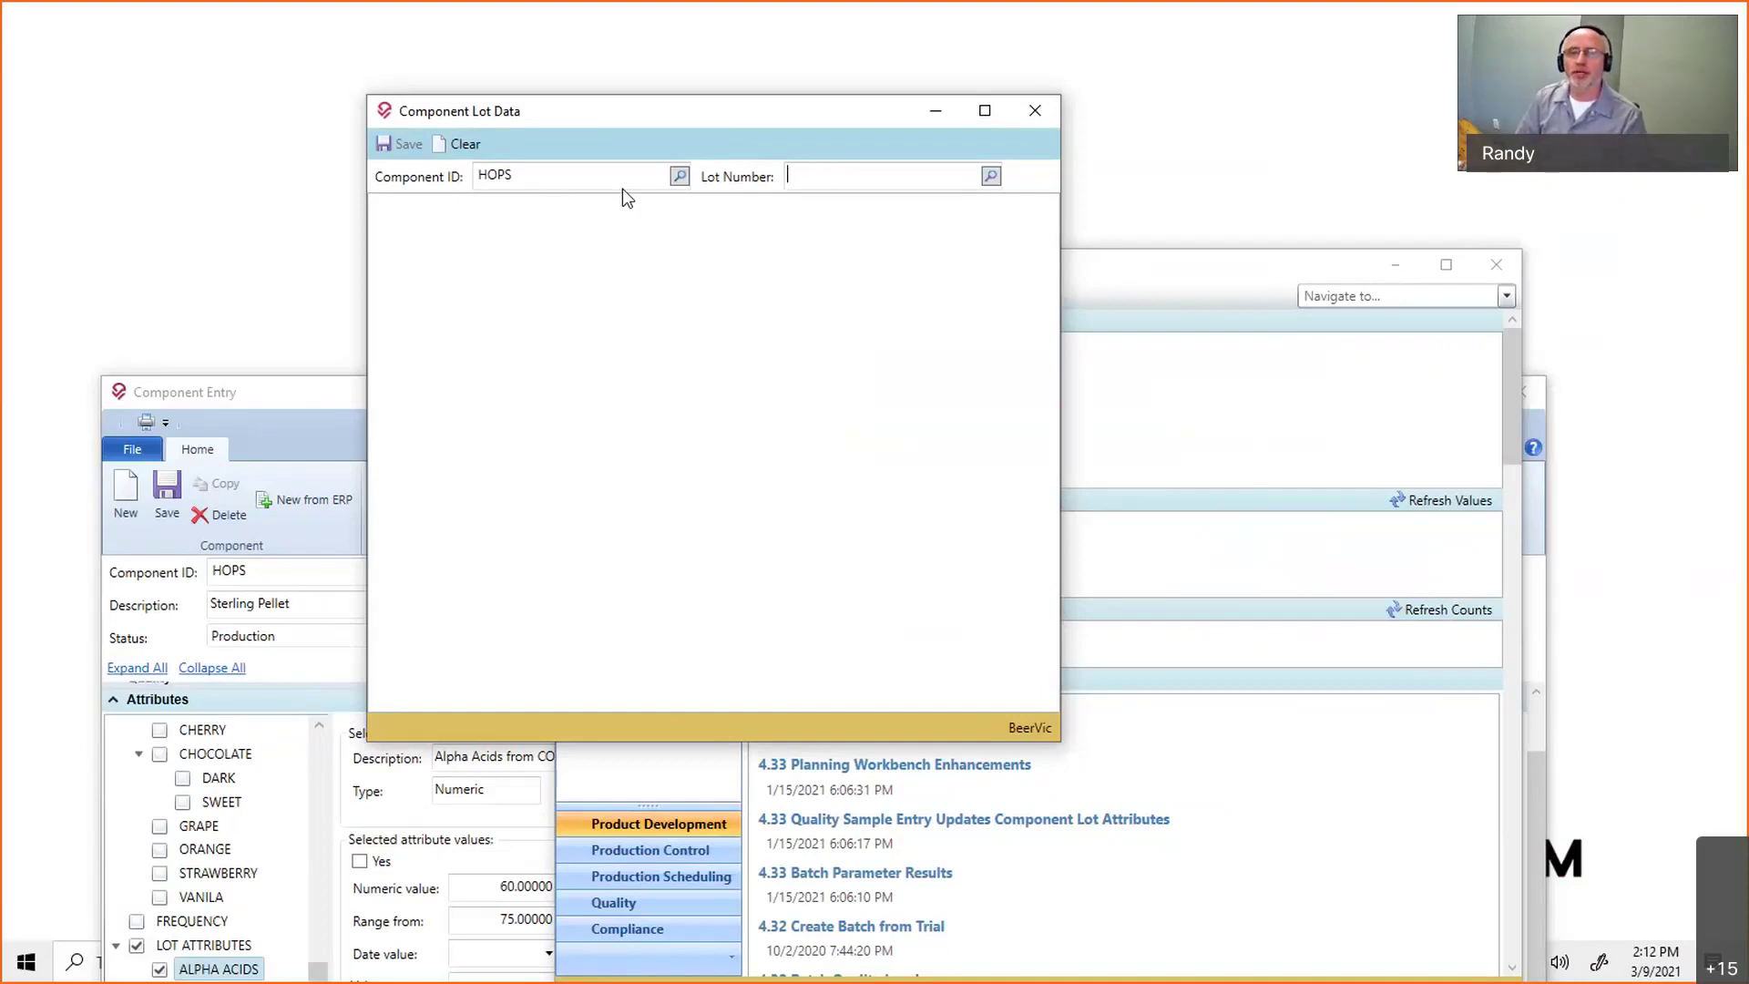
pyautogui.click(991, 176)
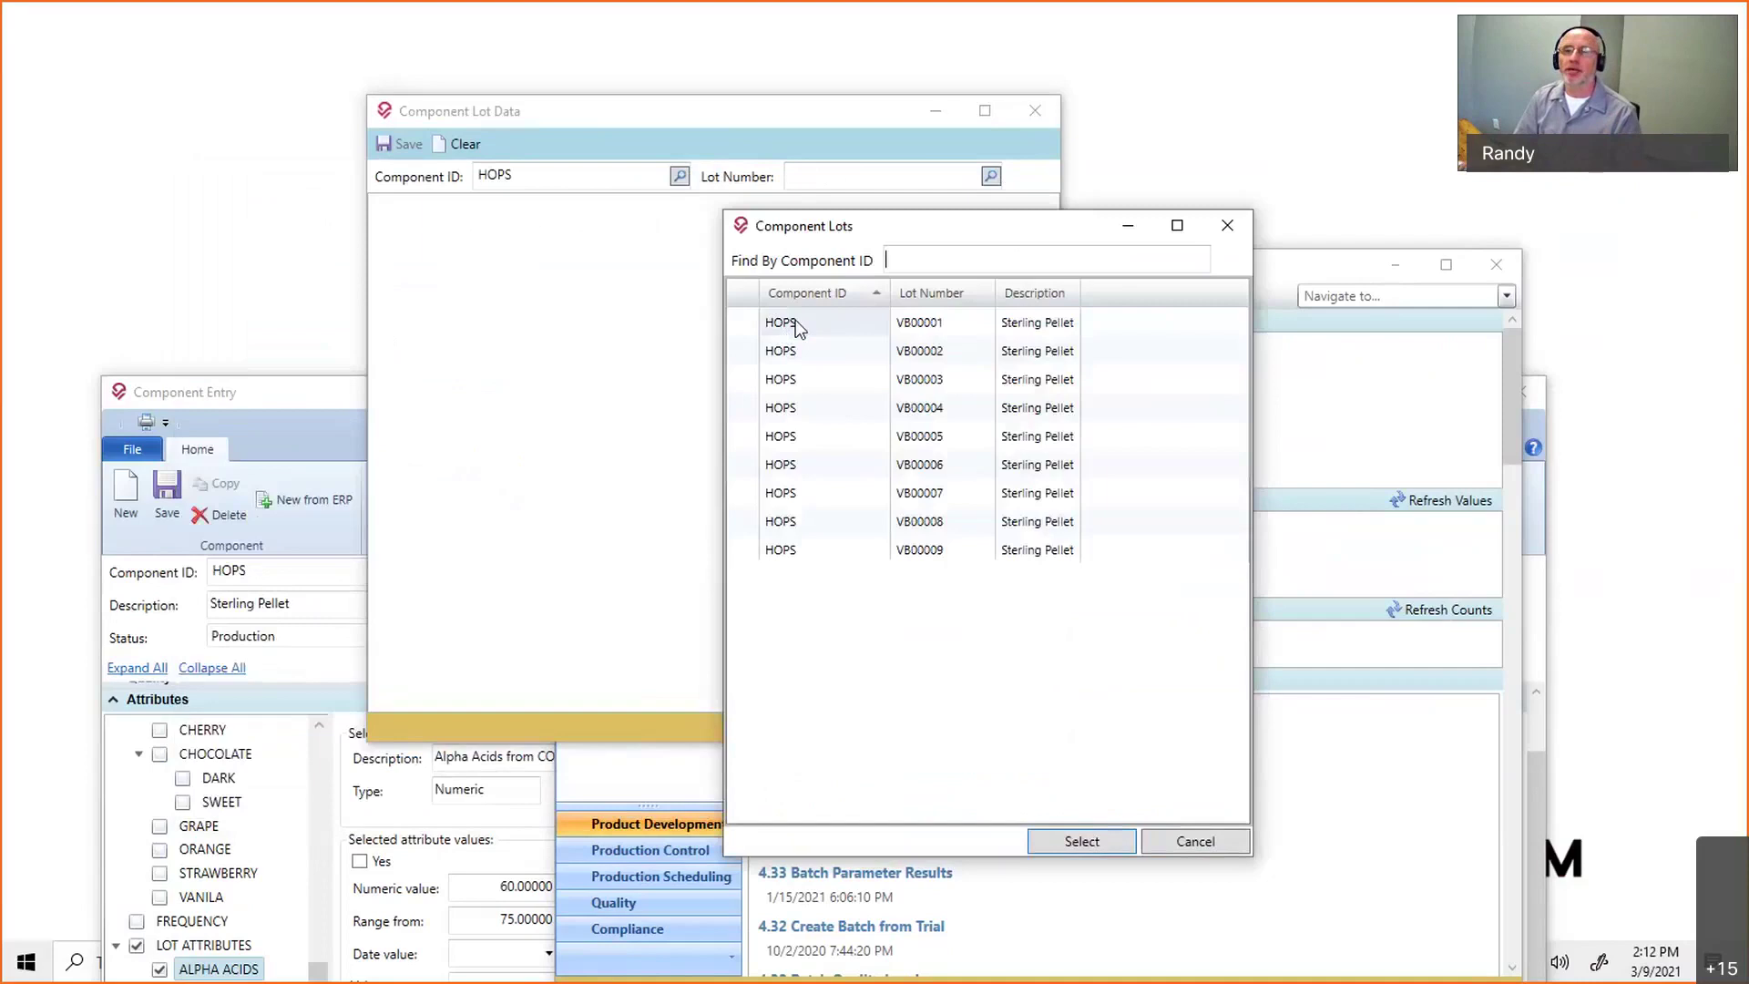
pyautogui.click(1239, 229)
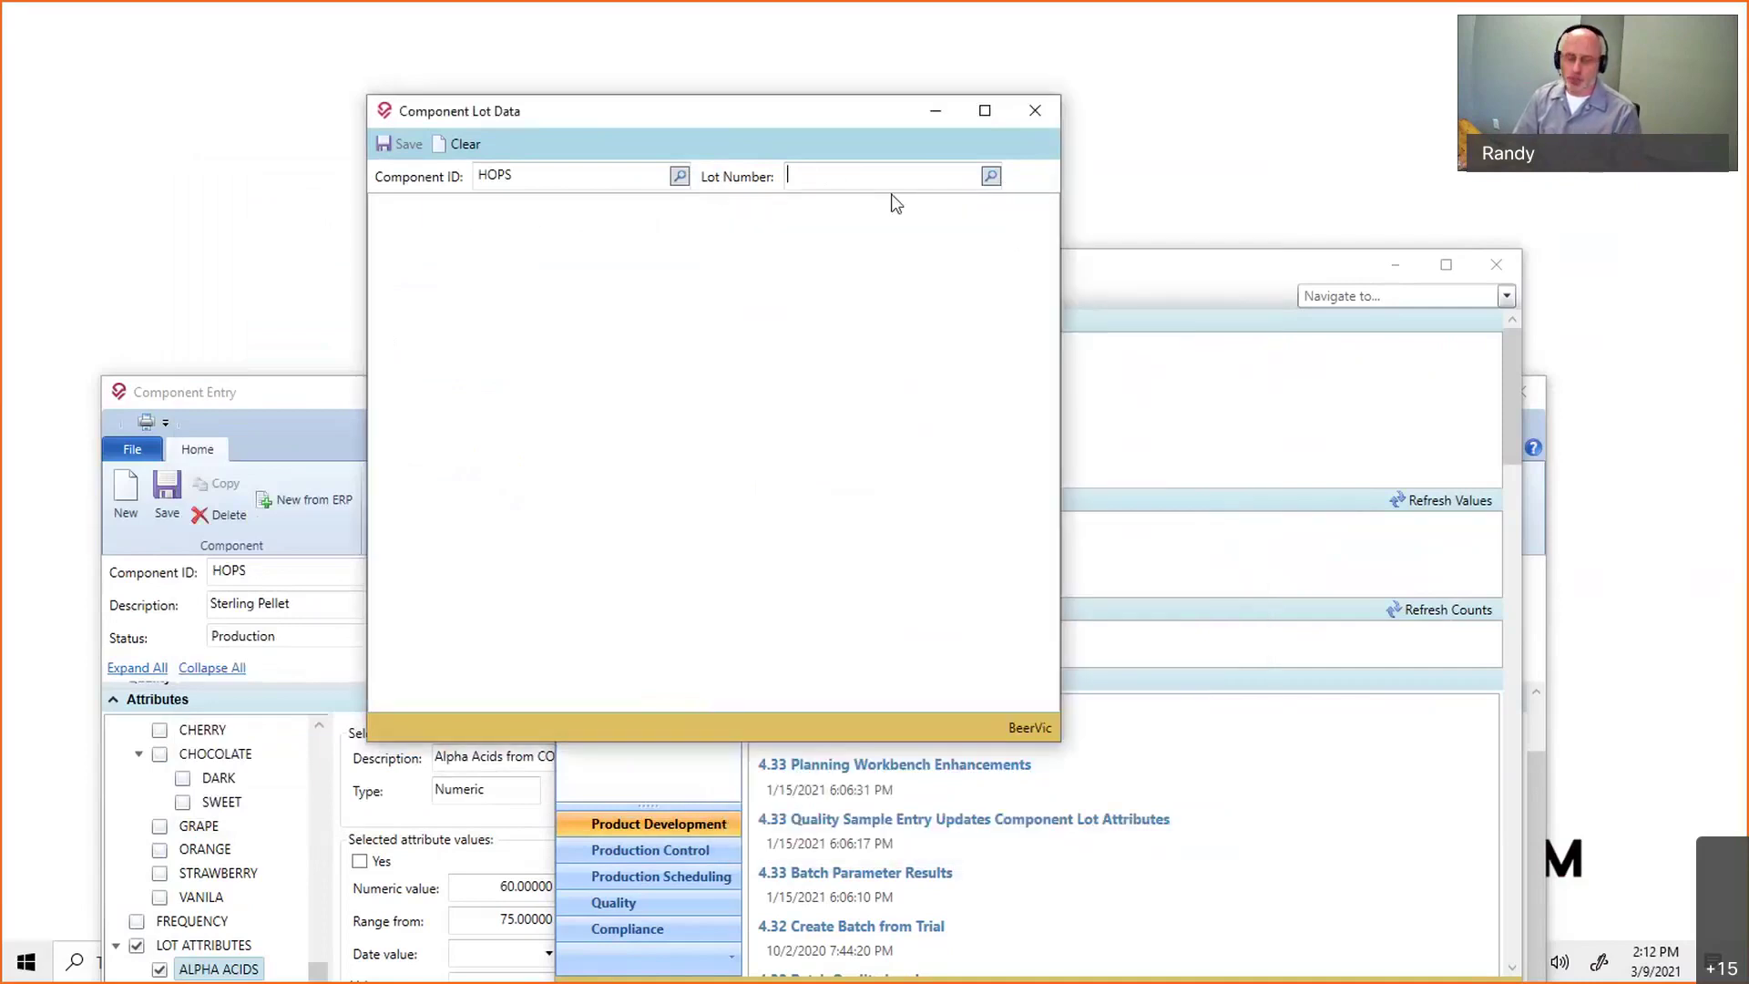
# Enter a new HOPS lot number made of the presenter's first name followed by 10 and load its lot attributes.
pyautogui.write('RAQND')
pyautogui.press('BackSpace')
pyautogui.press('BackSpace')
pyautogui.press('BackSpace')
pyautogui.write('NDY')
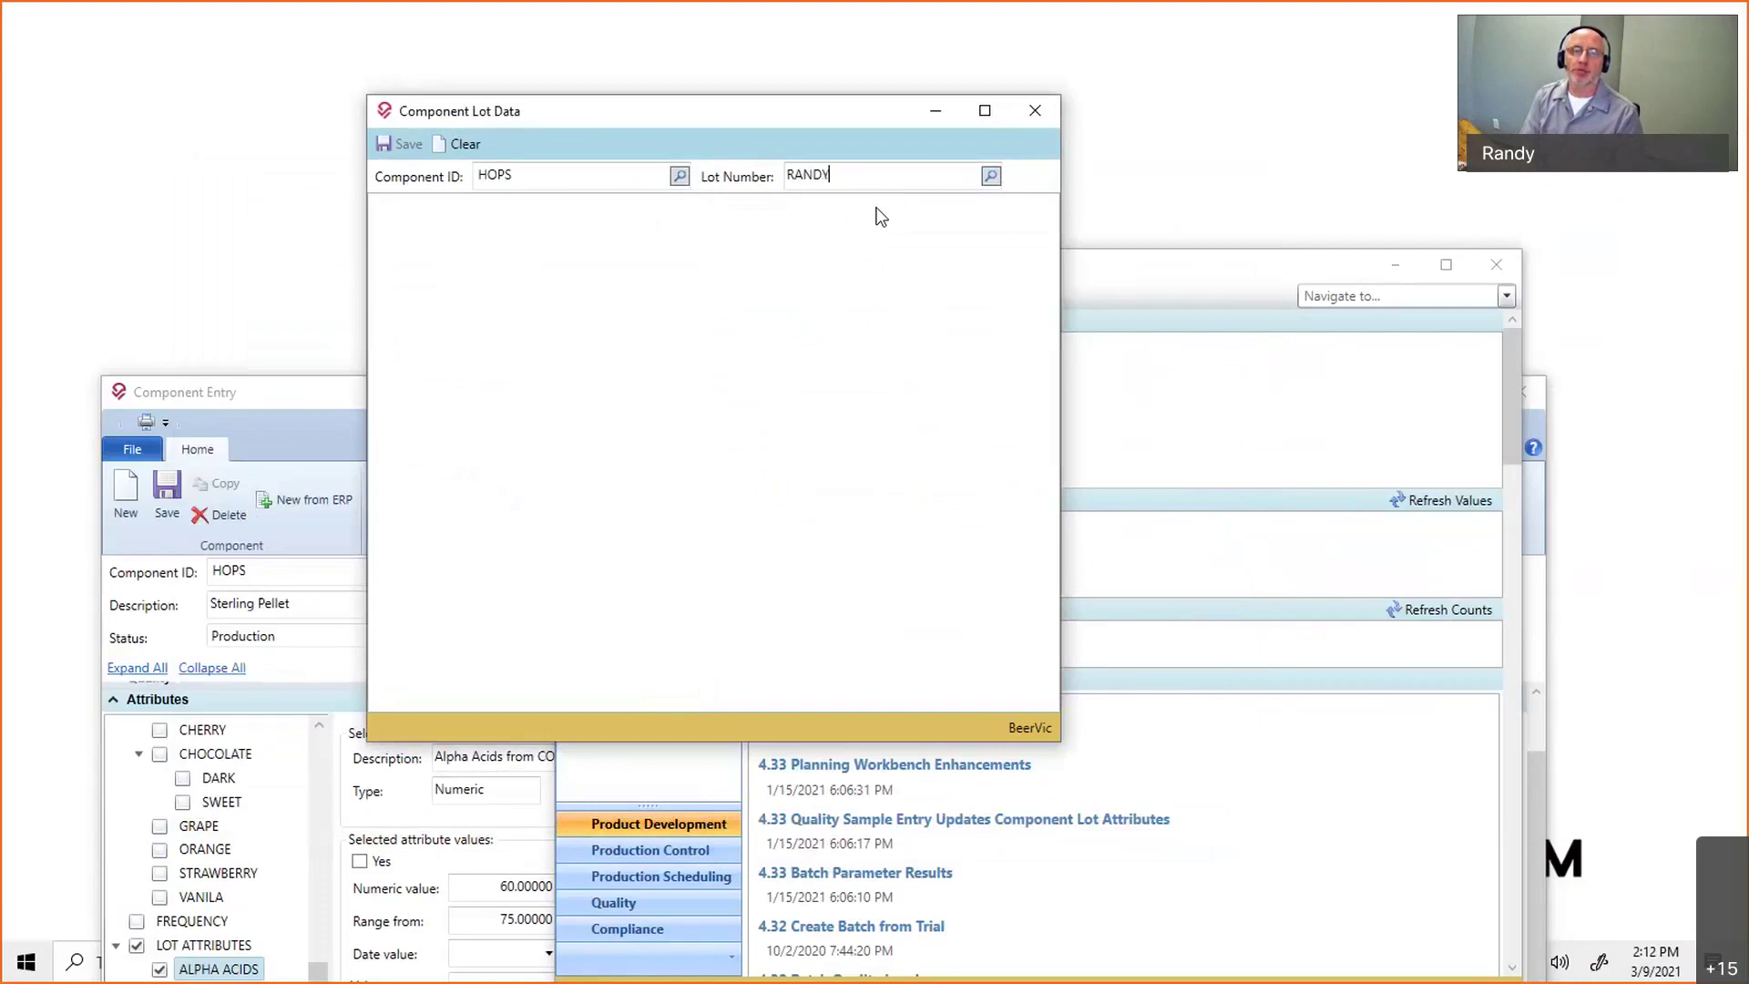
pyautogui.write('10')
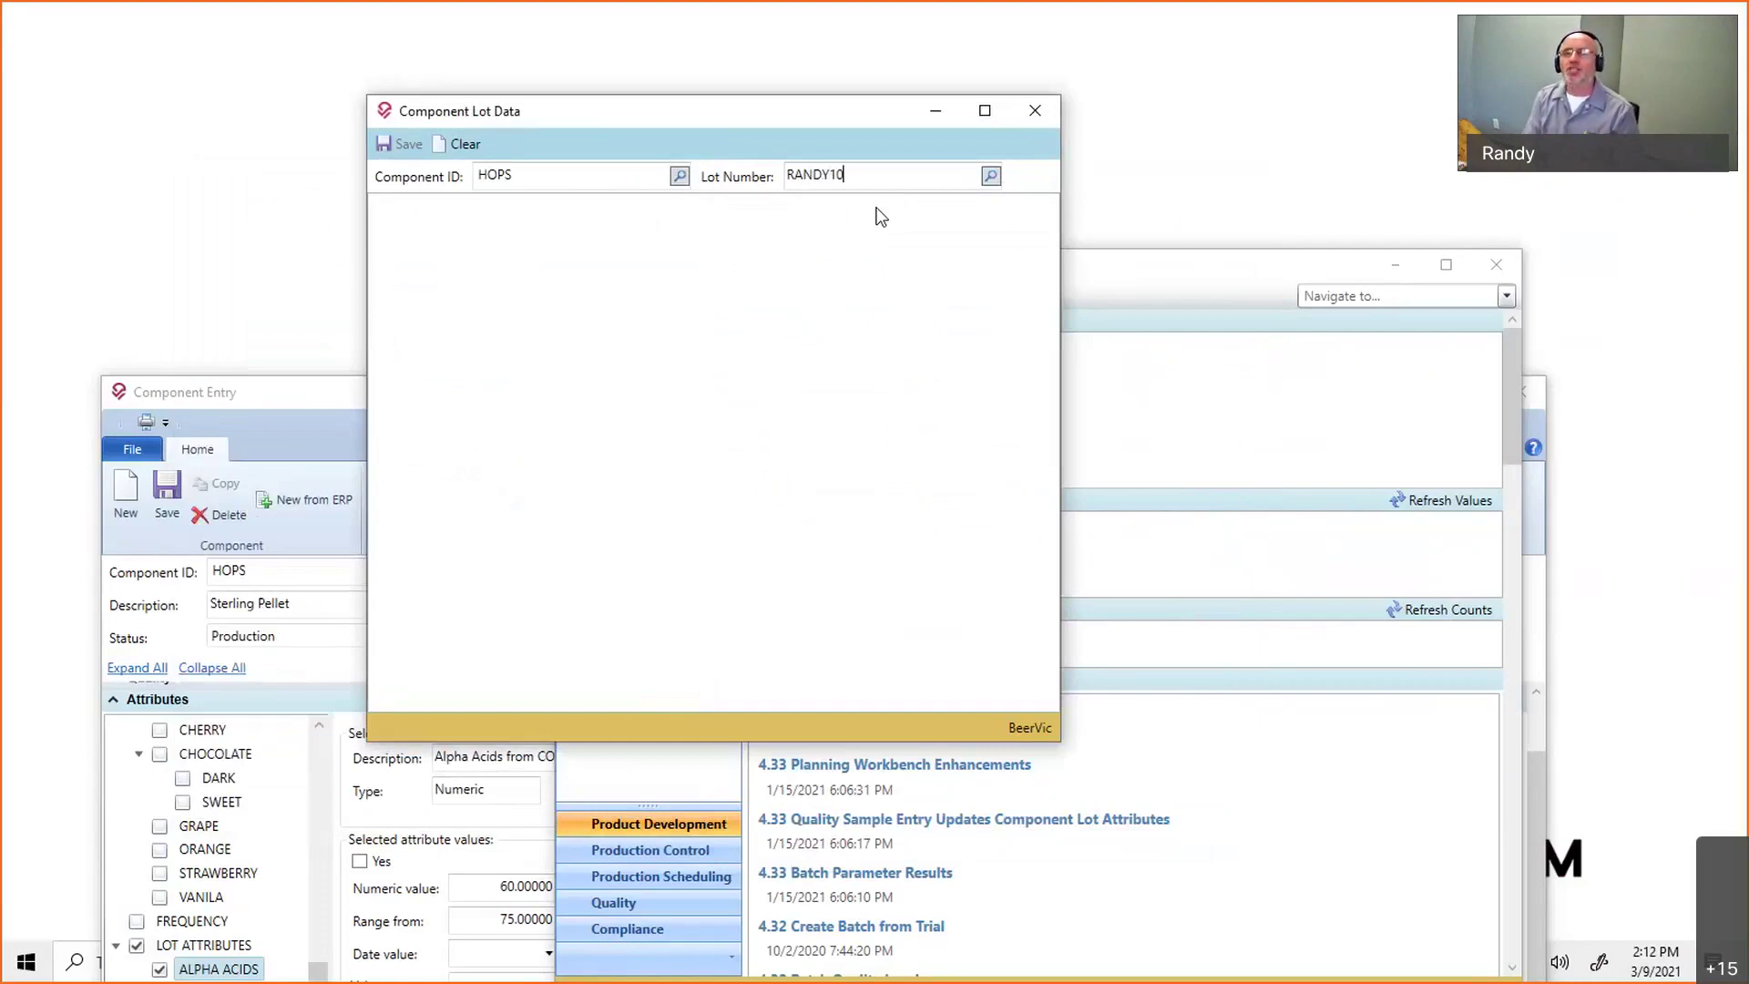
pyautogui.press('Tab')
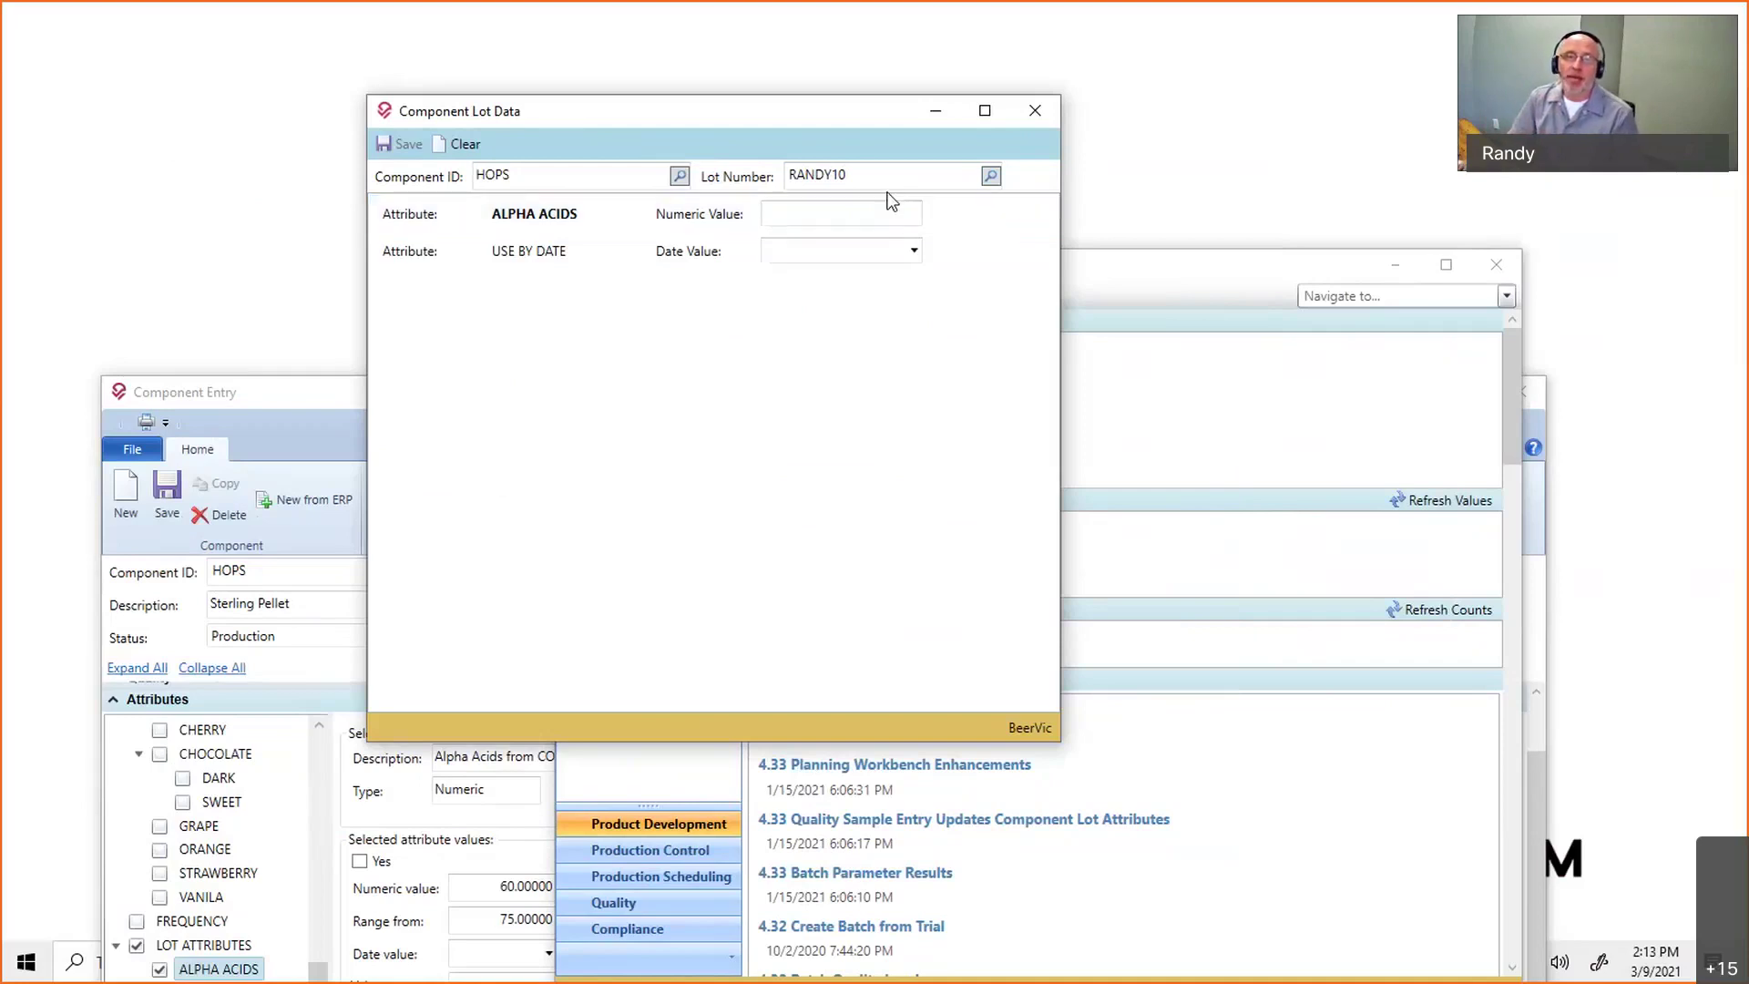
pyautogui.press('Tab')
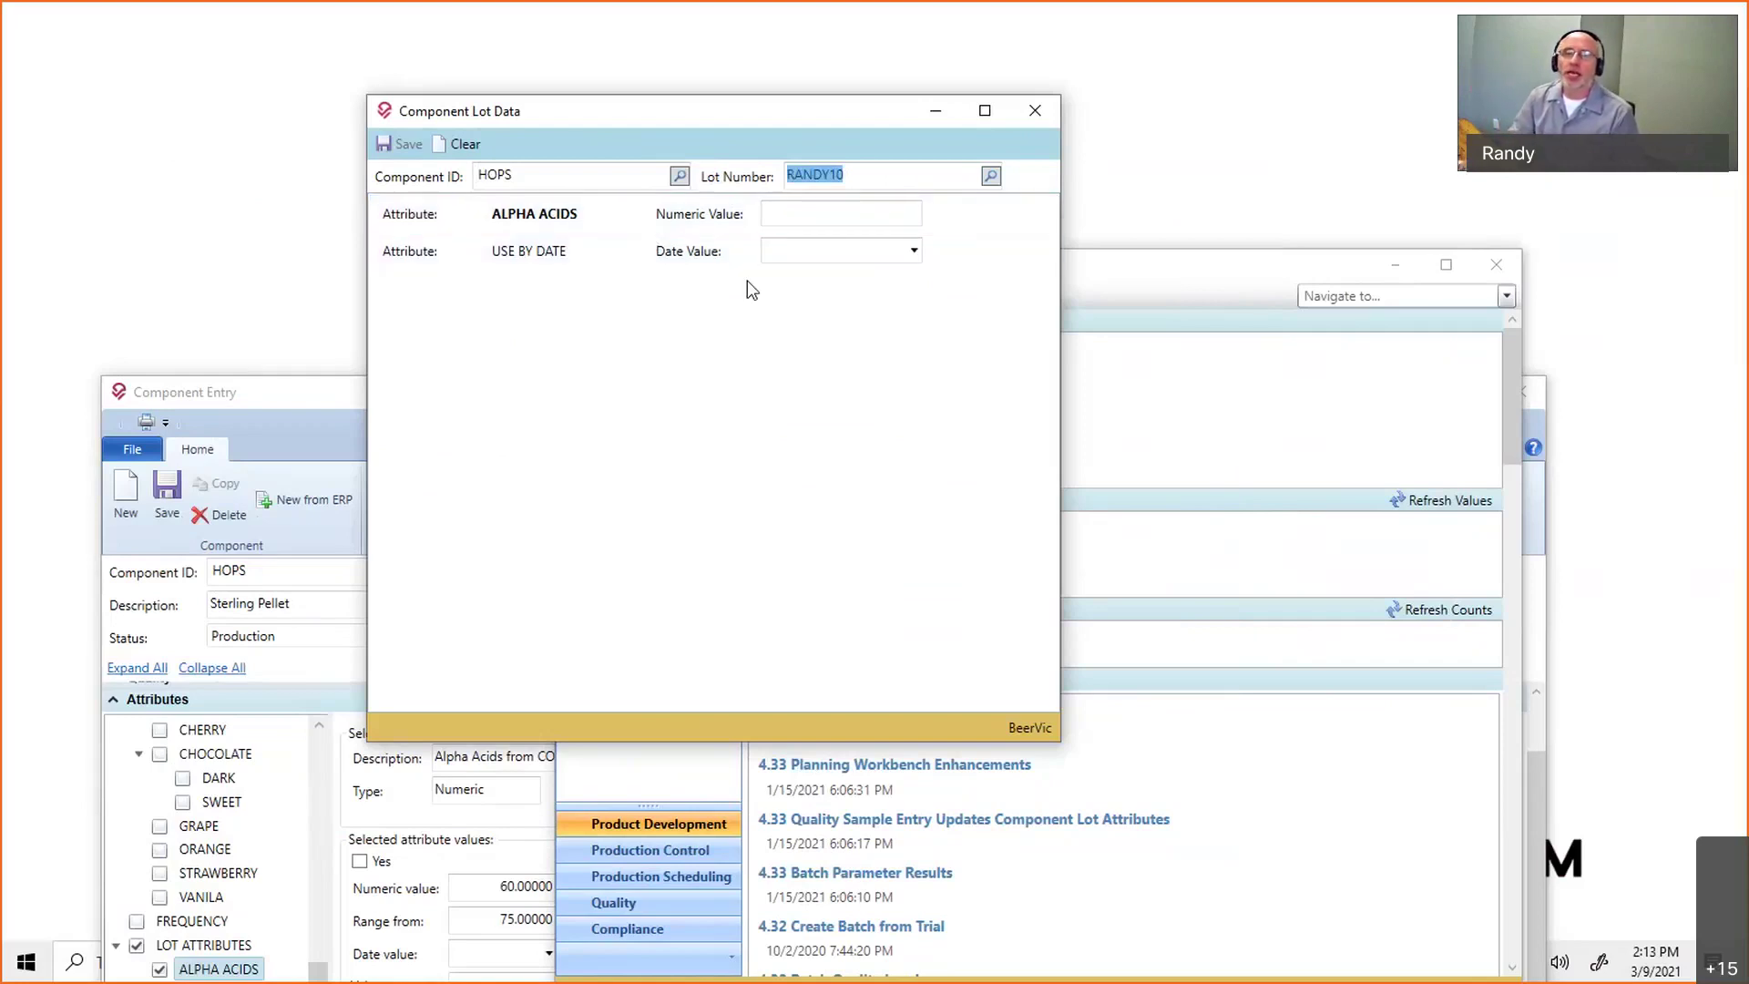
# Set the new lot's ALPHA ACIDS to 62 and USE BY DATE to 03/31/2021, then save and close the lot data.
pyautogui.click(785, 212)
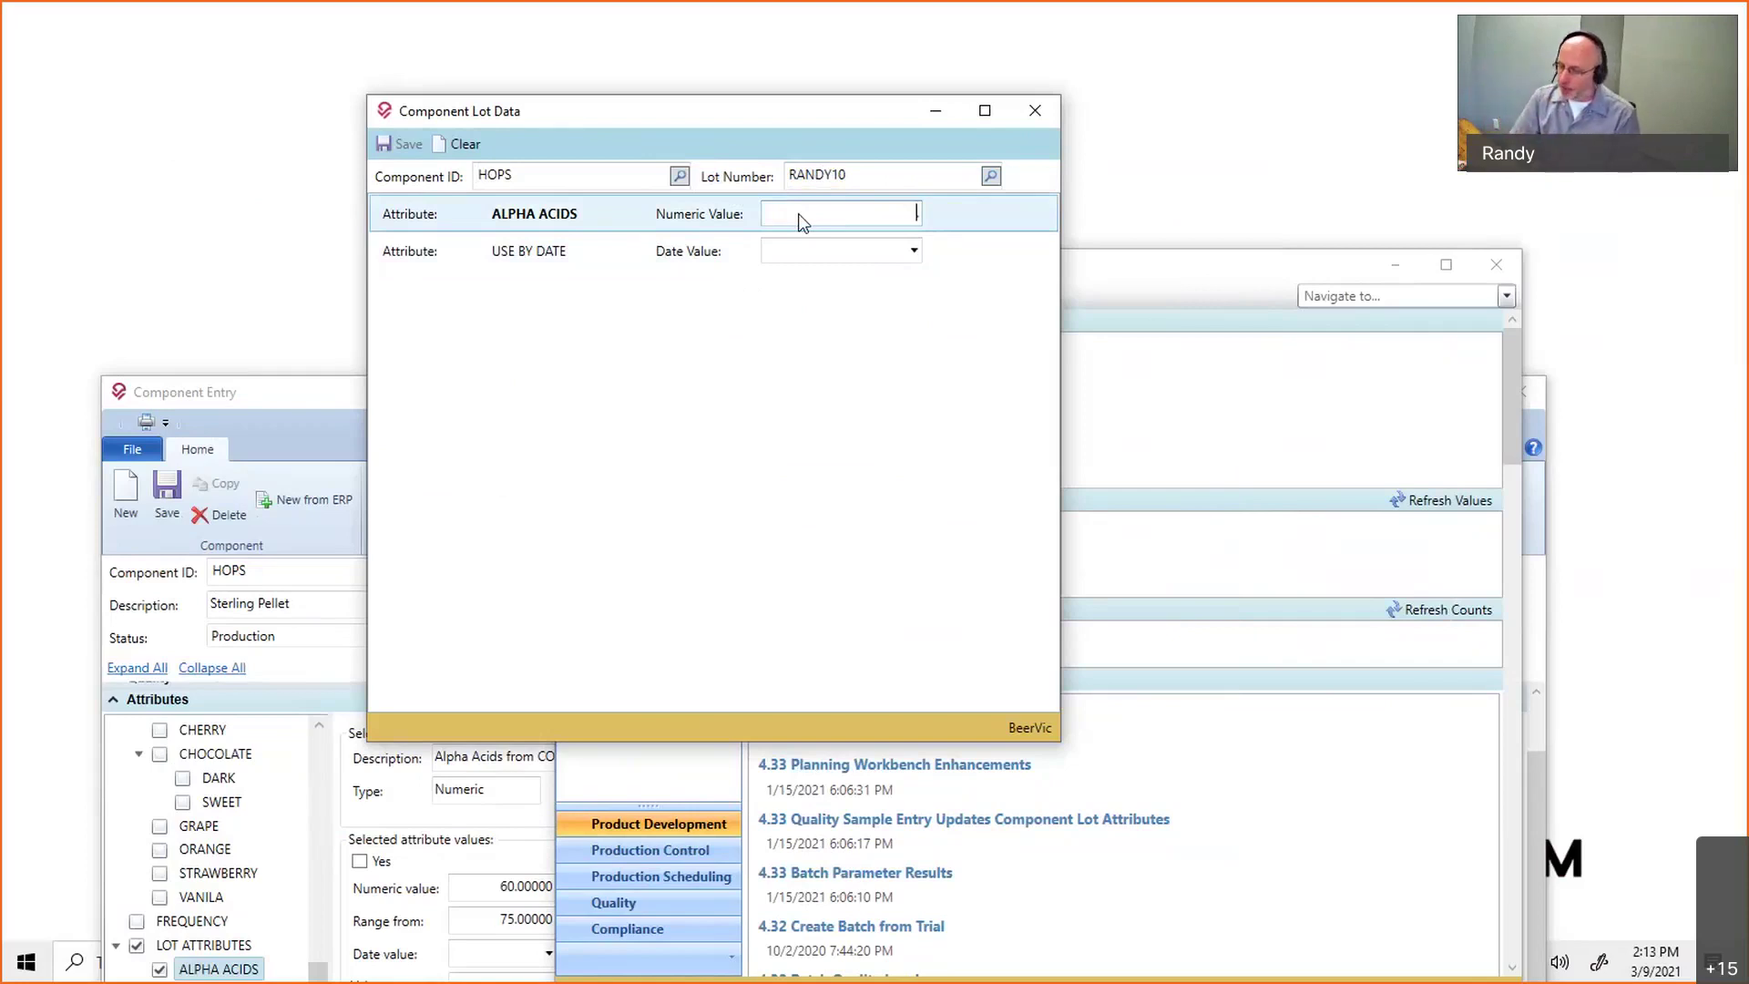
pyautogui.write('62')
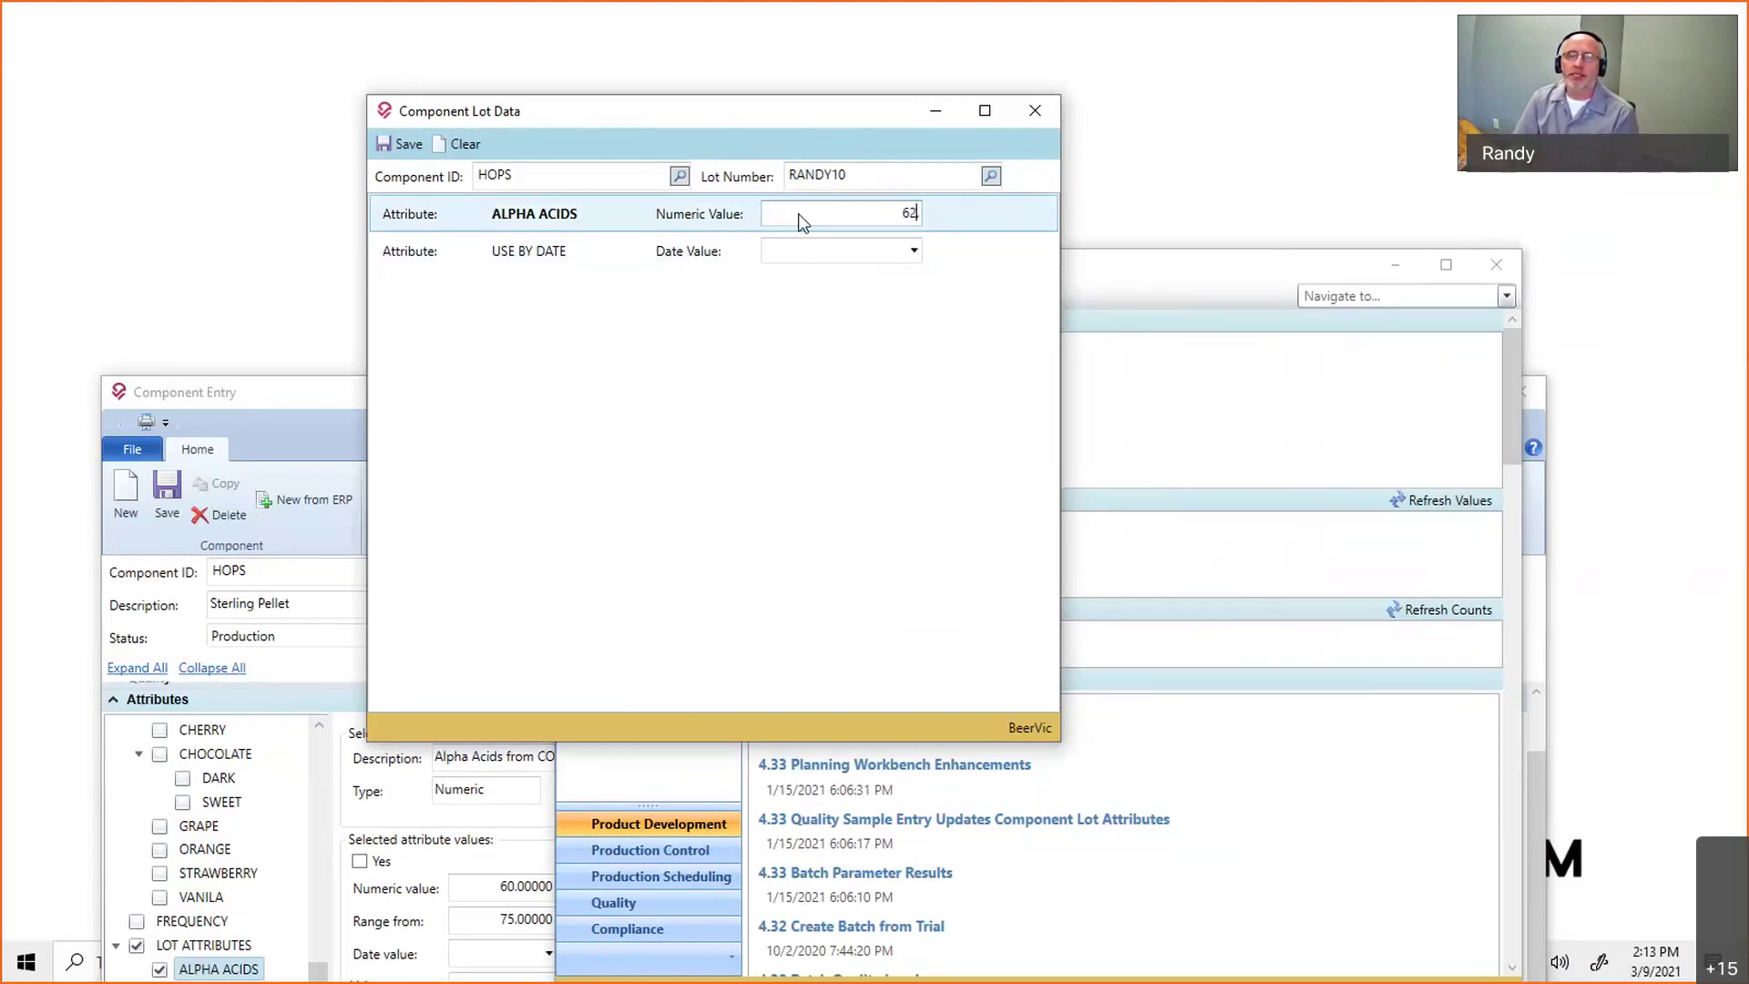
pyautogui.click(861, 264)
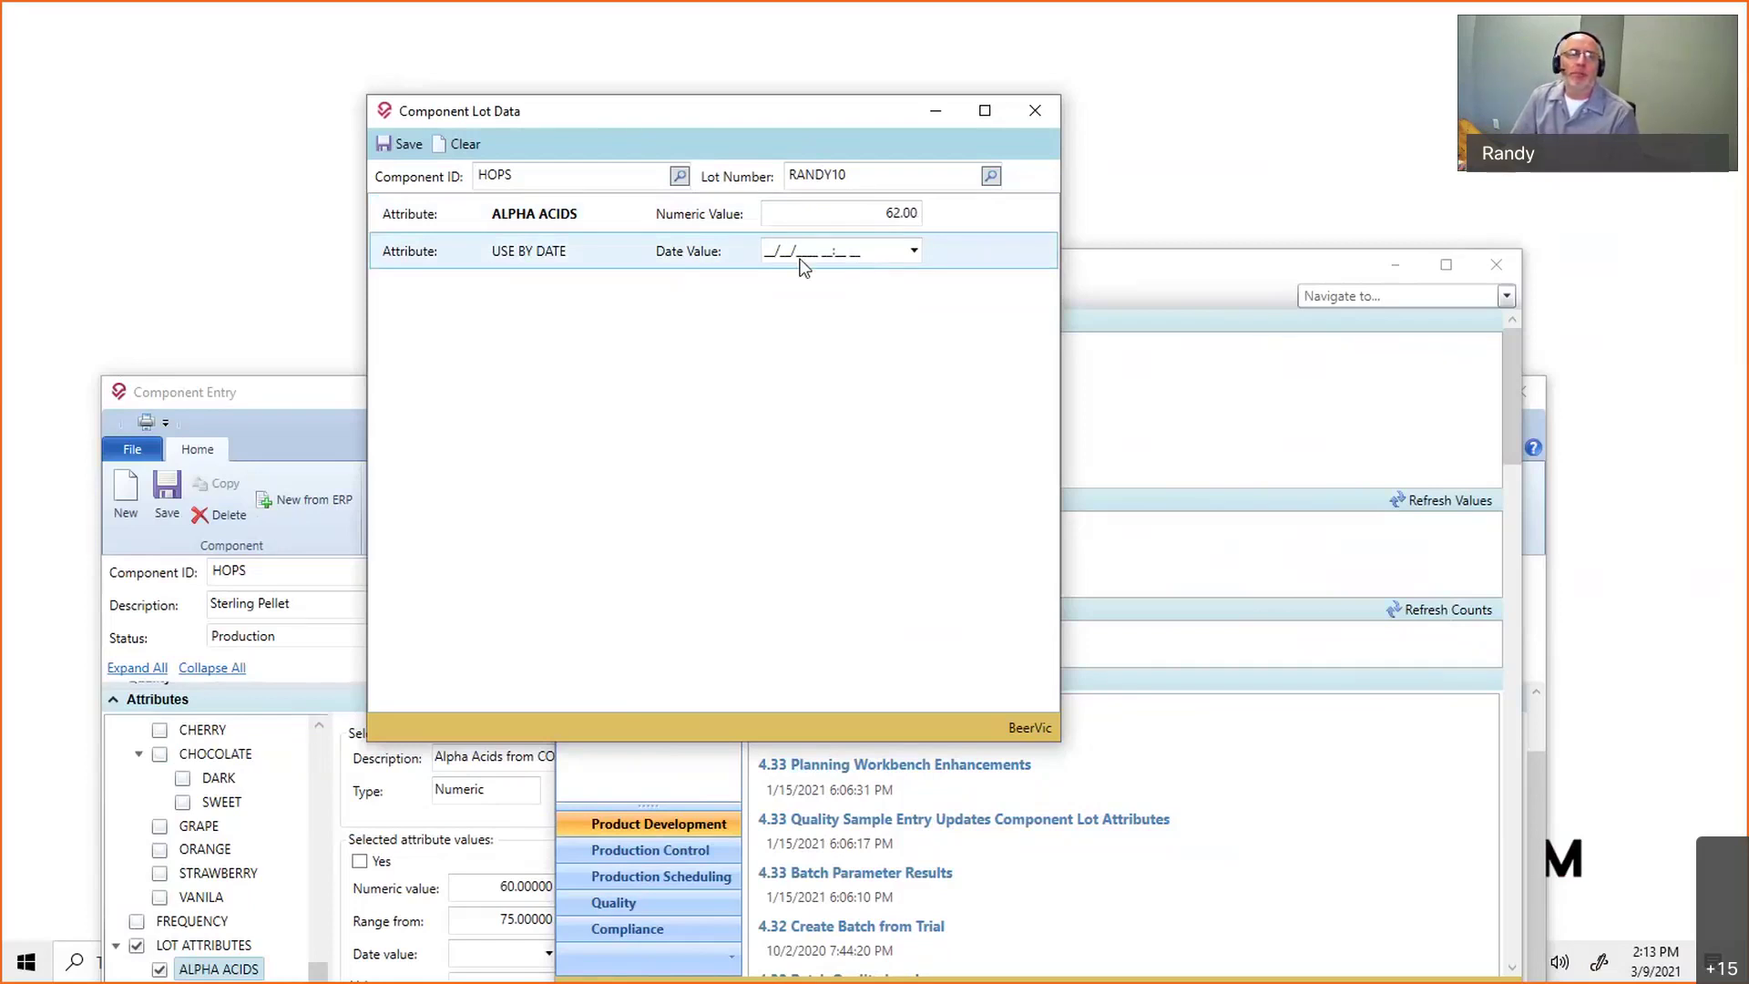
pyautogui.click(914, 251)
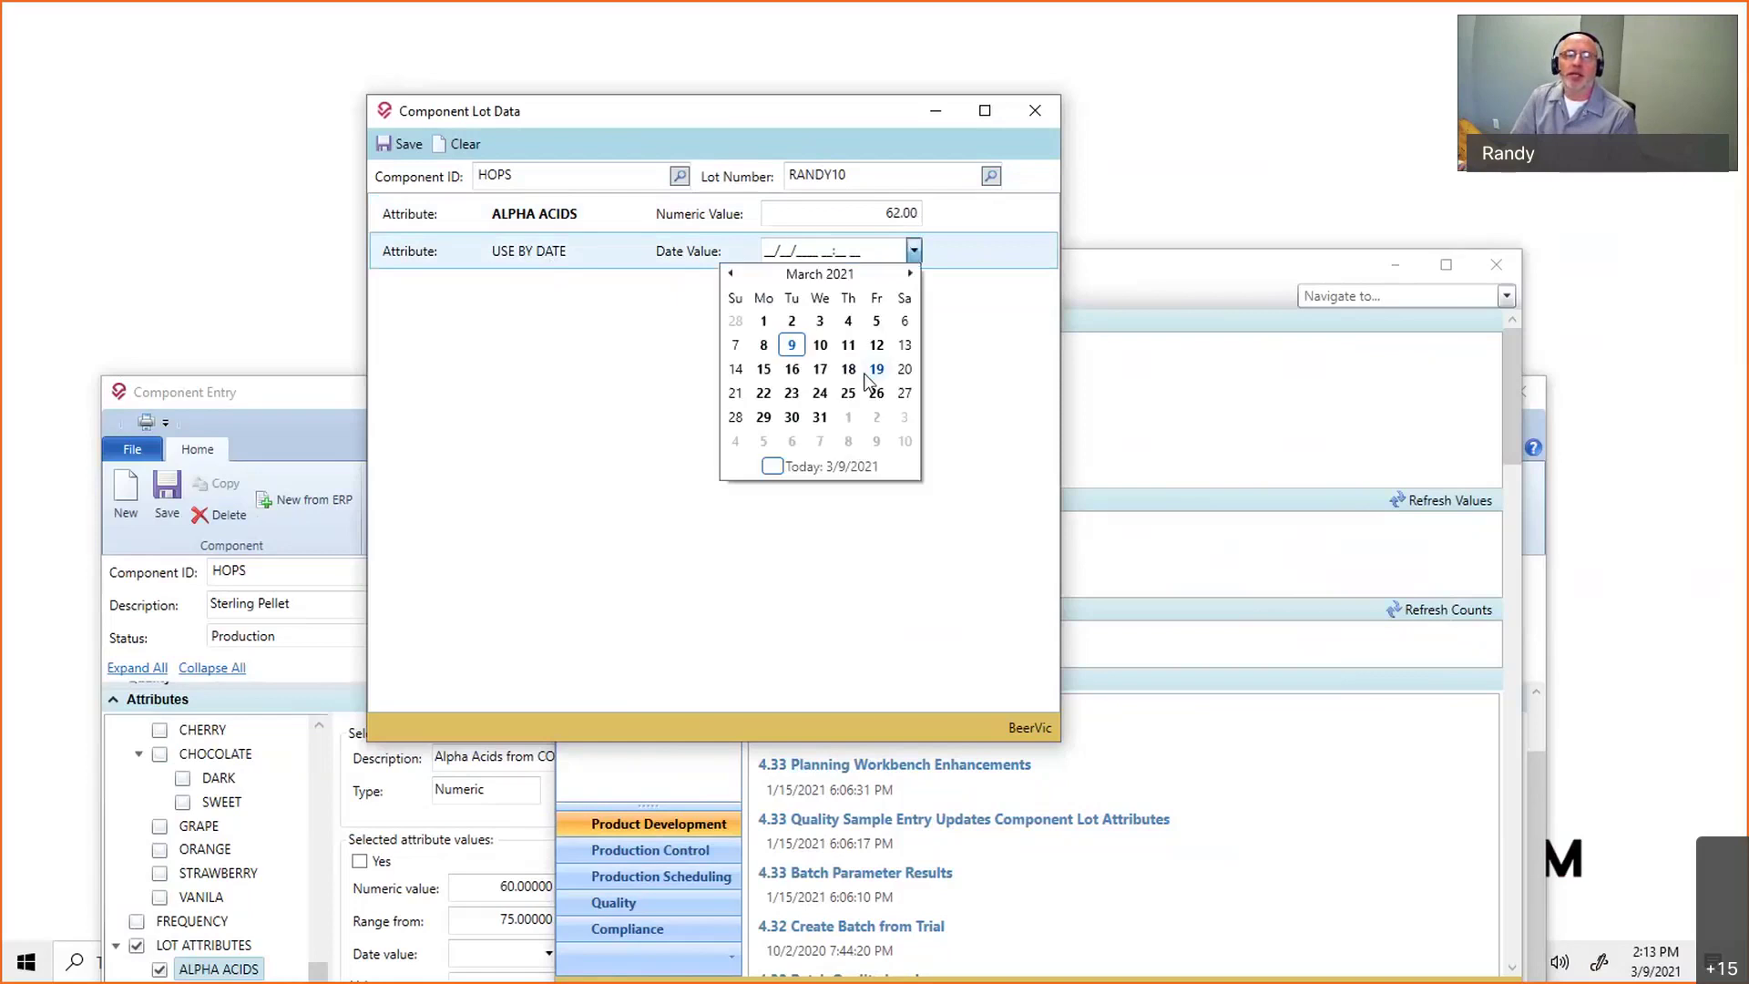
pyautogui.click(822, 419)
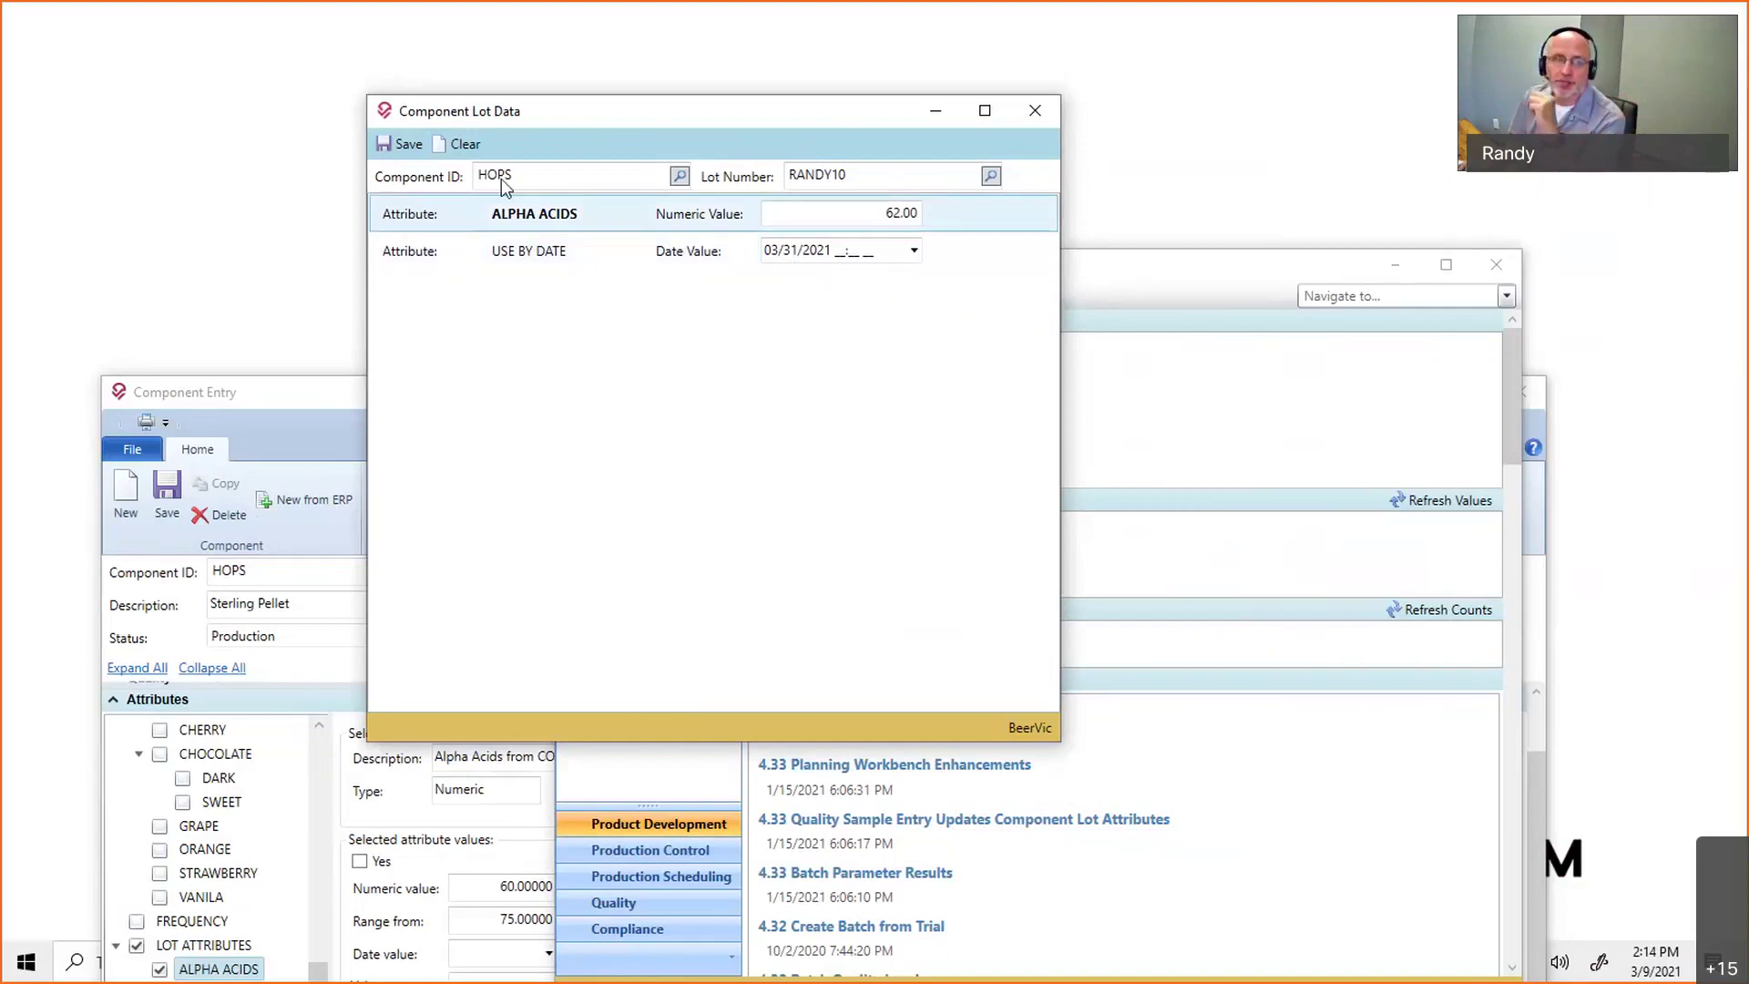
pyautogui.click(402, 144)
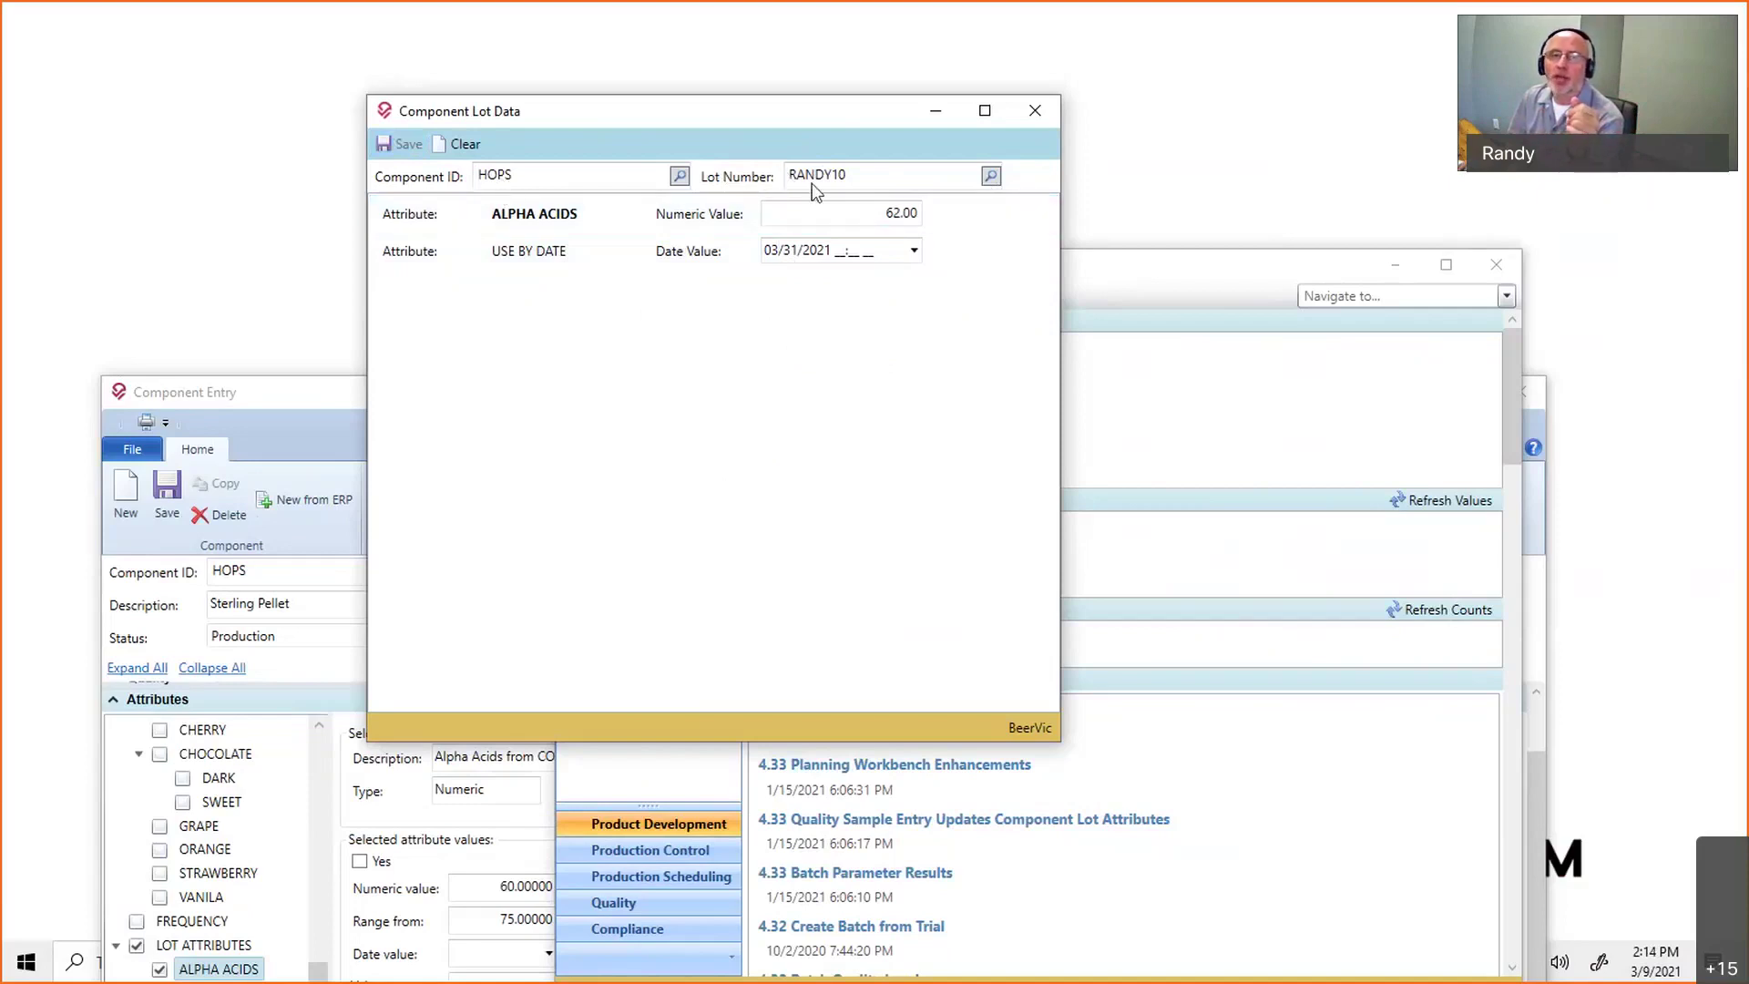
pyautogui.click(1034, 112)
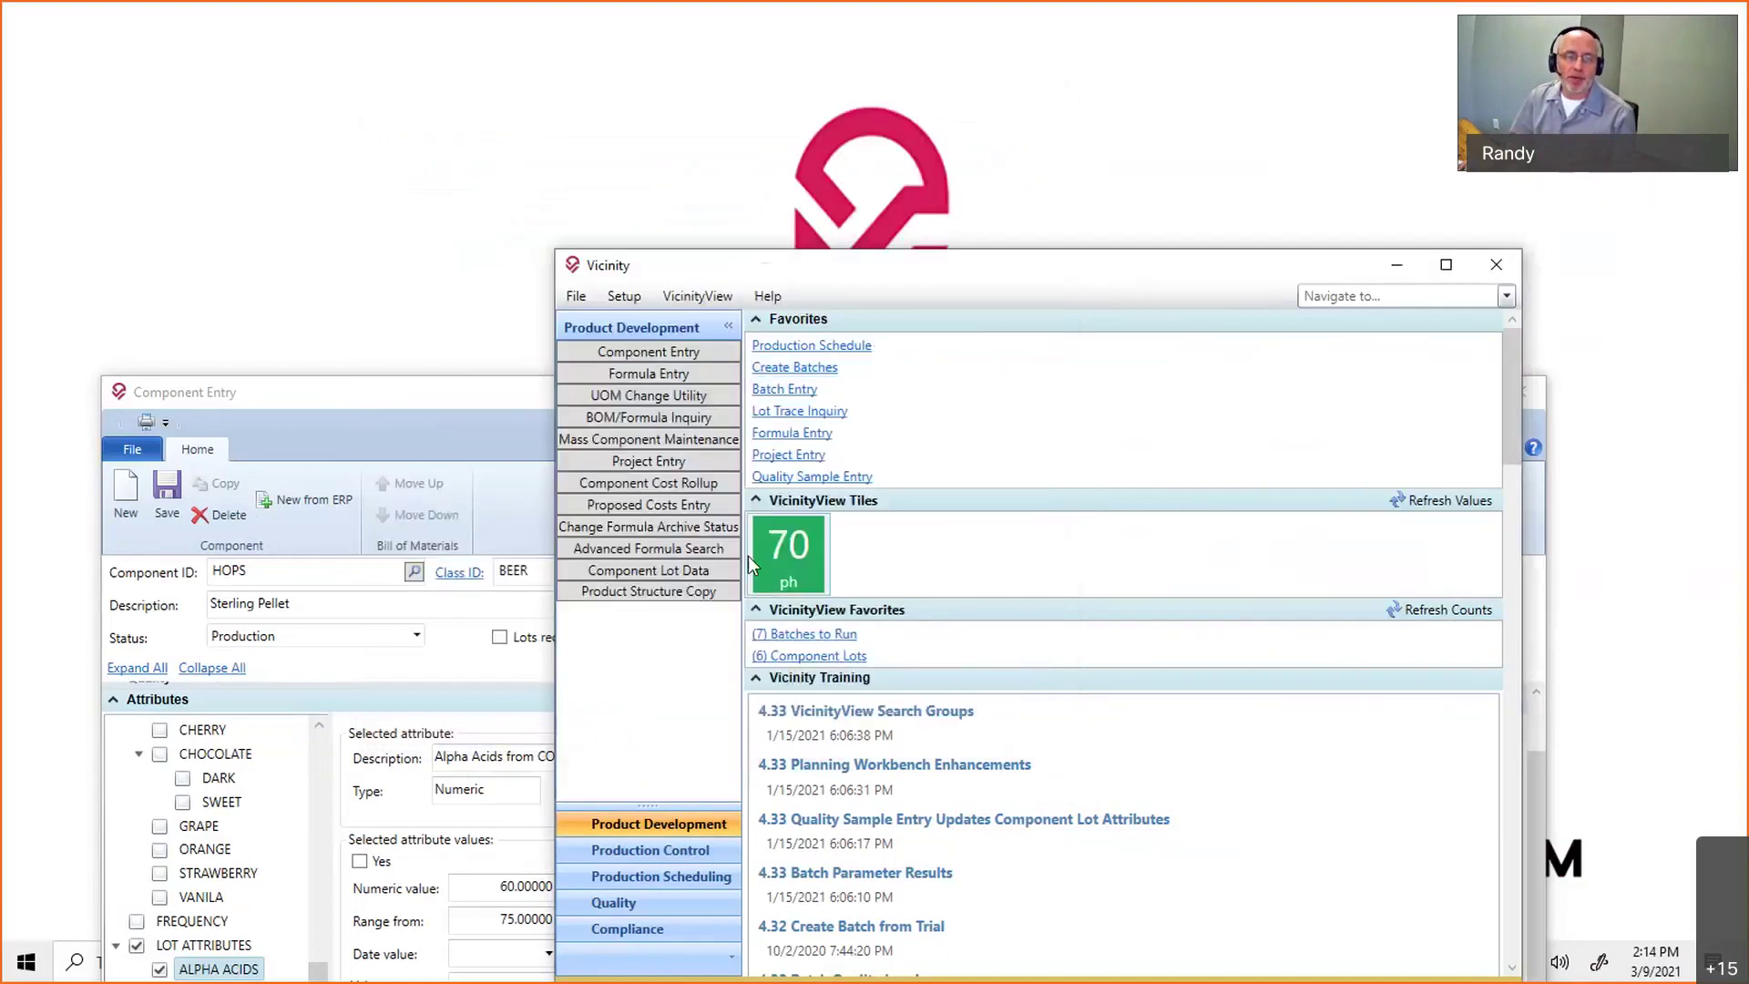
# Open Quality Sample Entry and load lot VB00001 of the HOPS component for a component lot sample.
pyautogui.click(1032, 474)
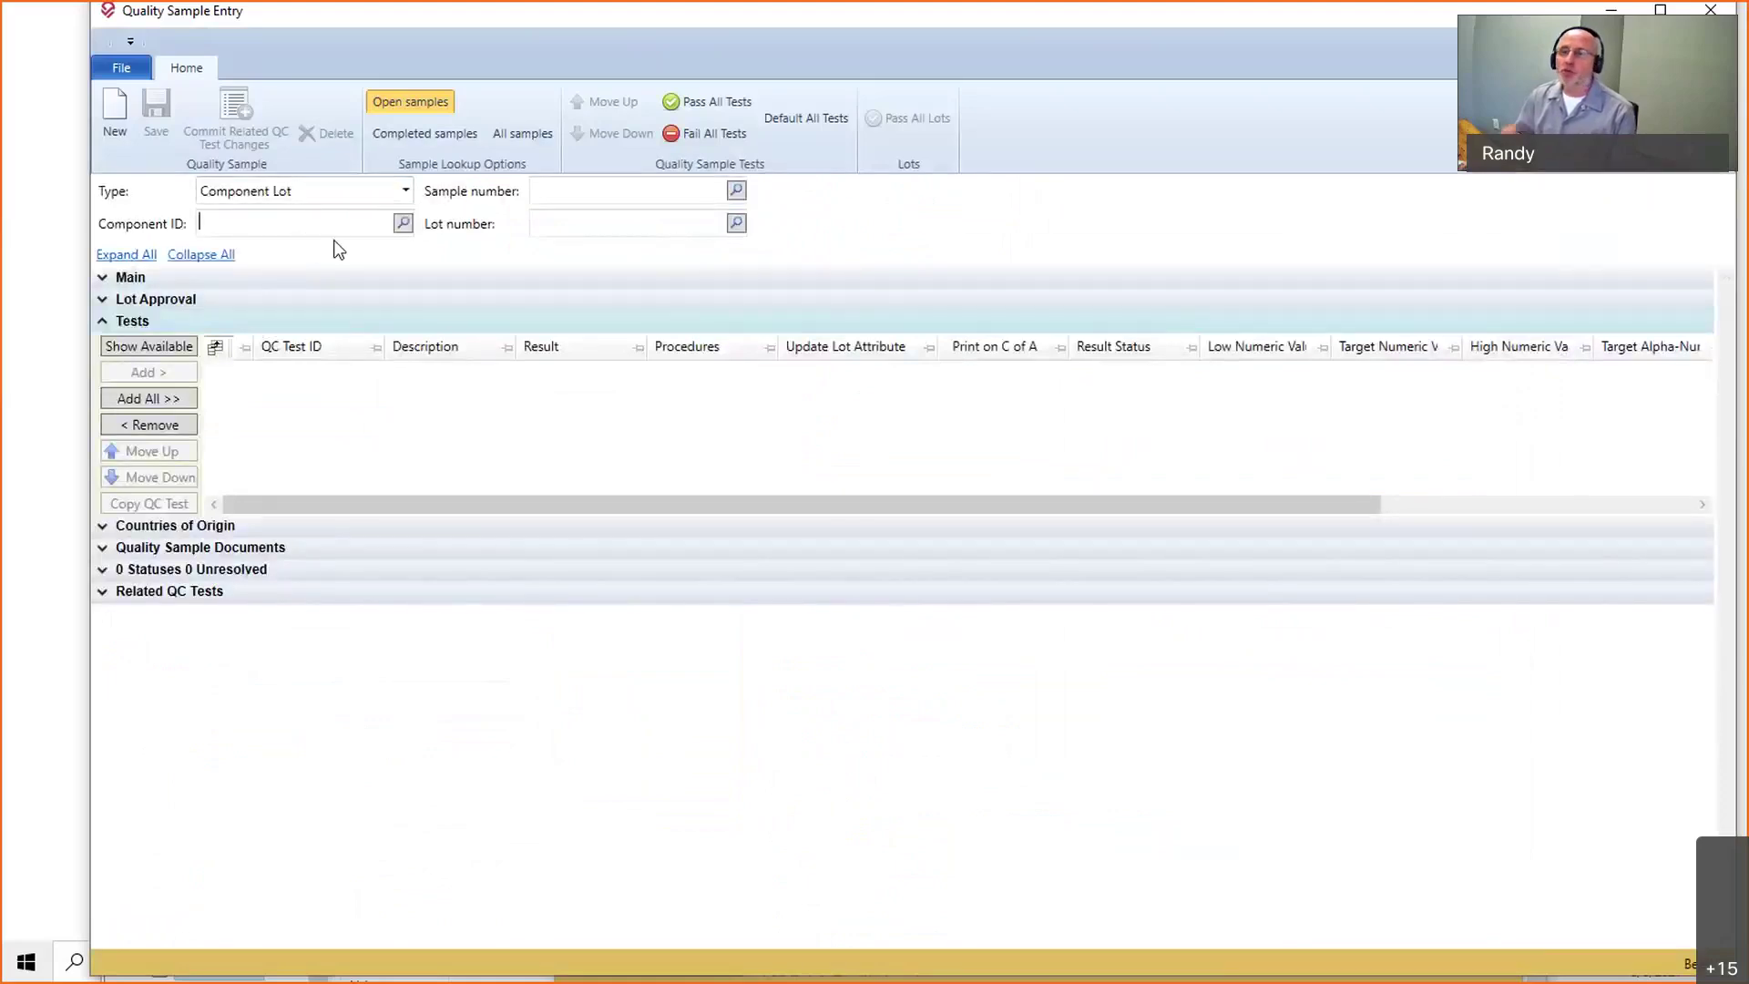
pyautogui.write('HOPS')
pyautogui.press('Tab')
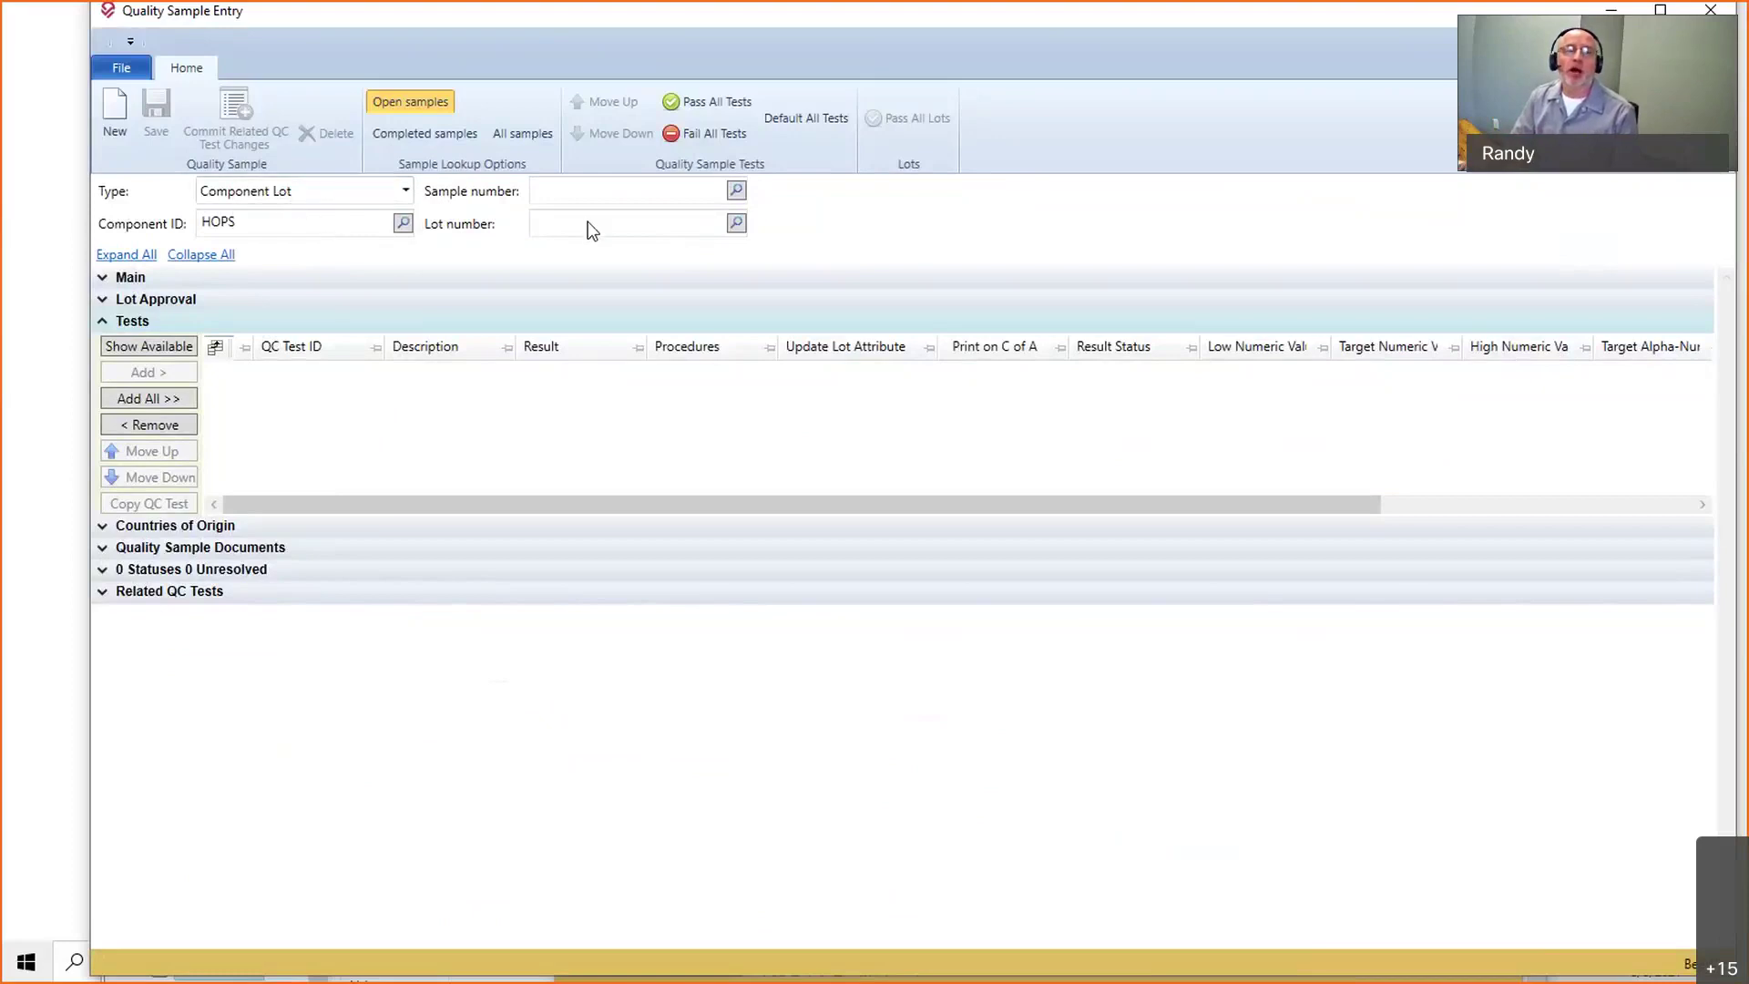
pyautogui.click(735, 224)
pyautogui.doubleClick(321, 340)
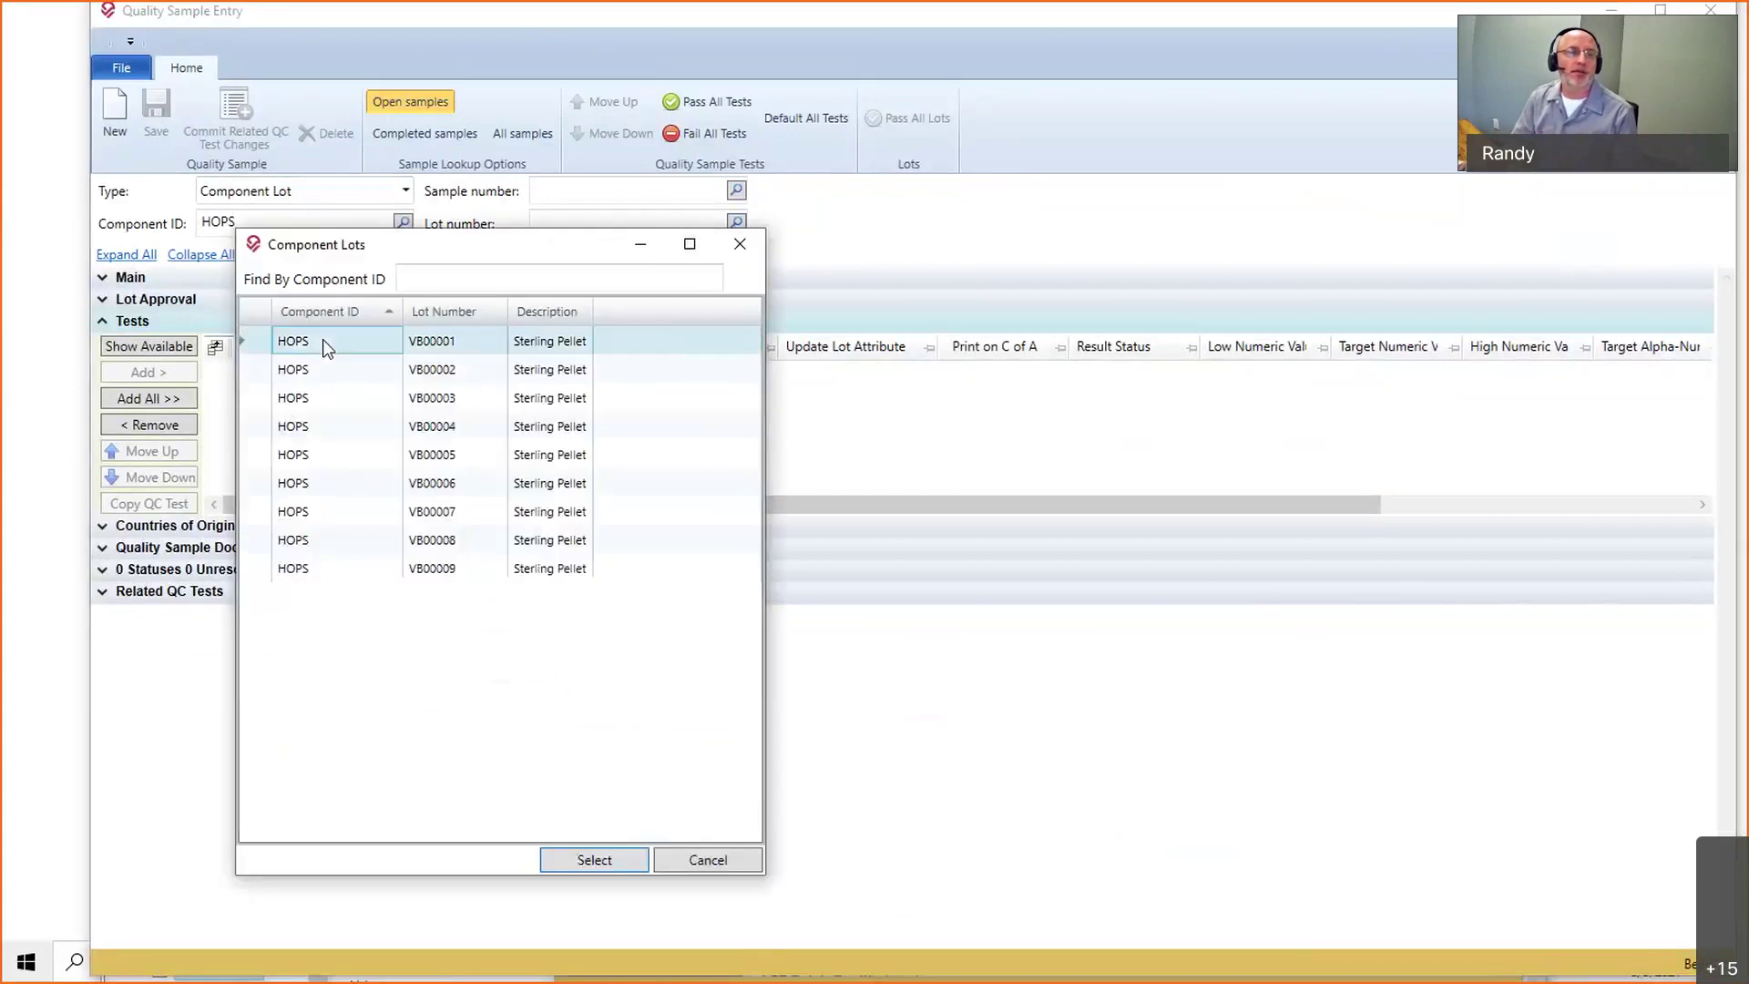
# Record 63 as the AAU test result with Update Lot Attribute enabled, and save and close the quality sample.
pyautogui.click(272, 427)
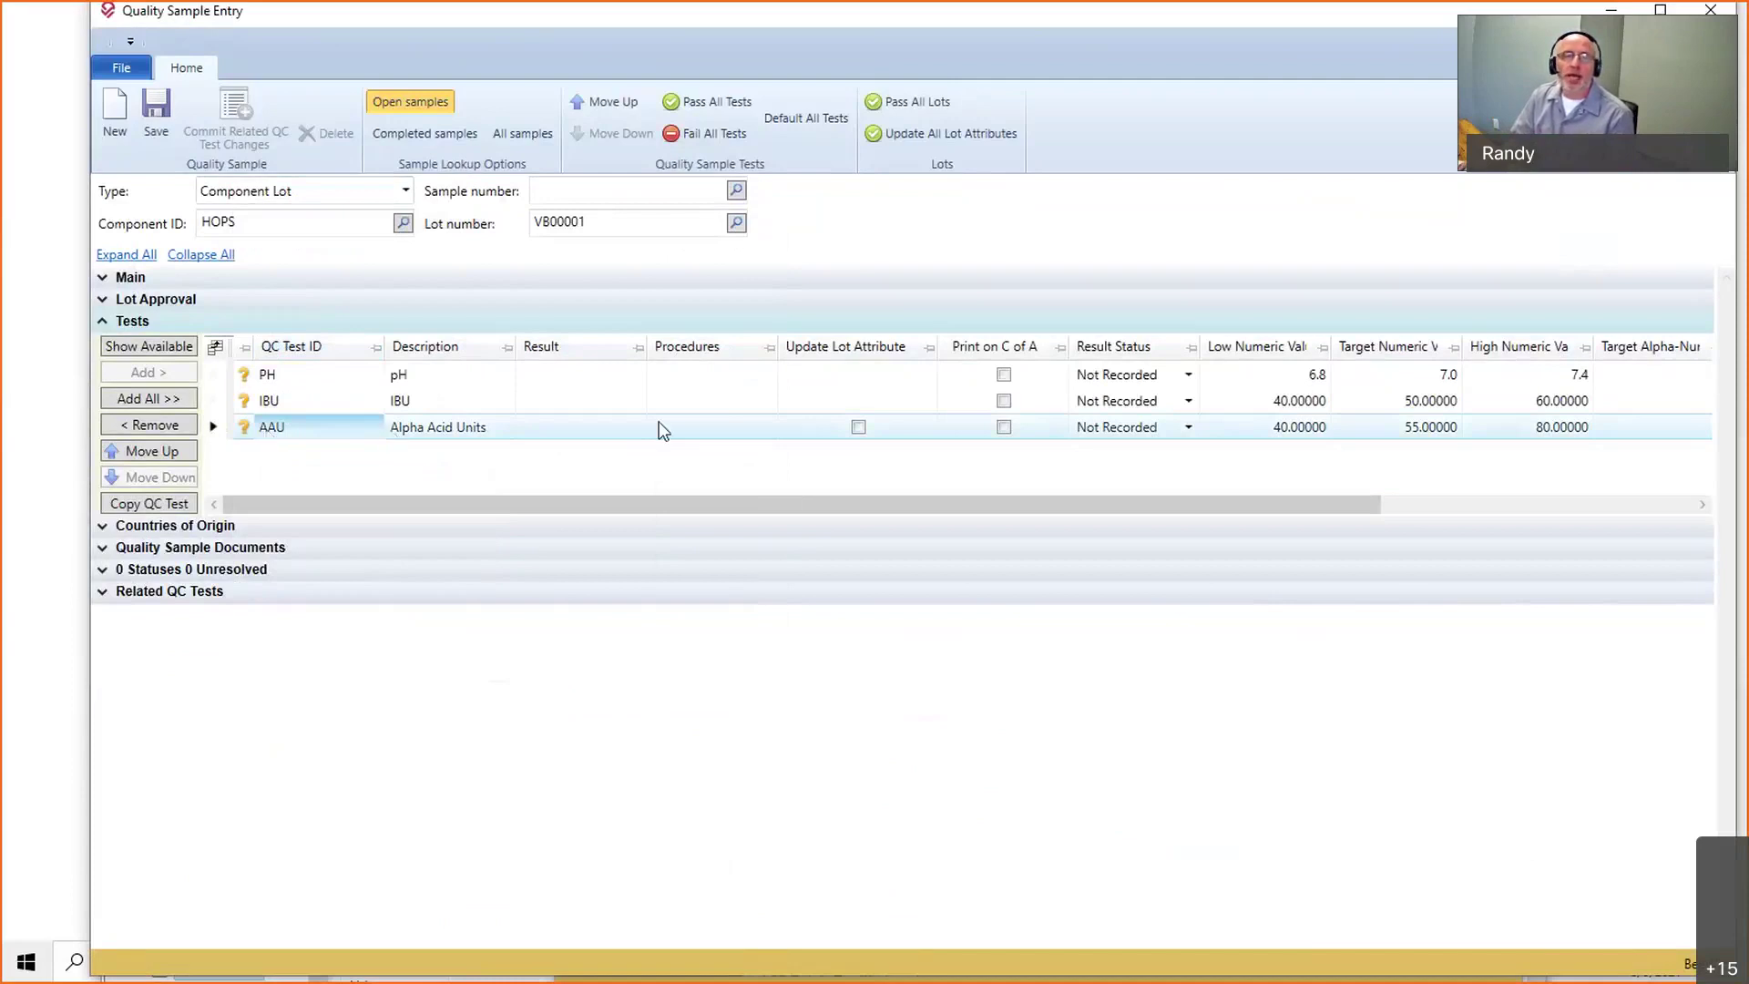
pyautogui.click(572, 433)
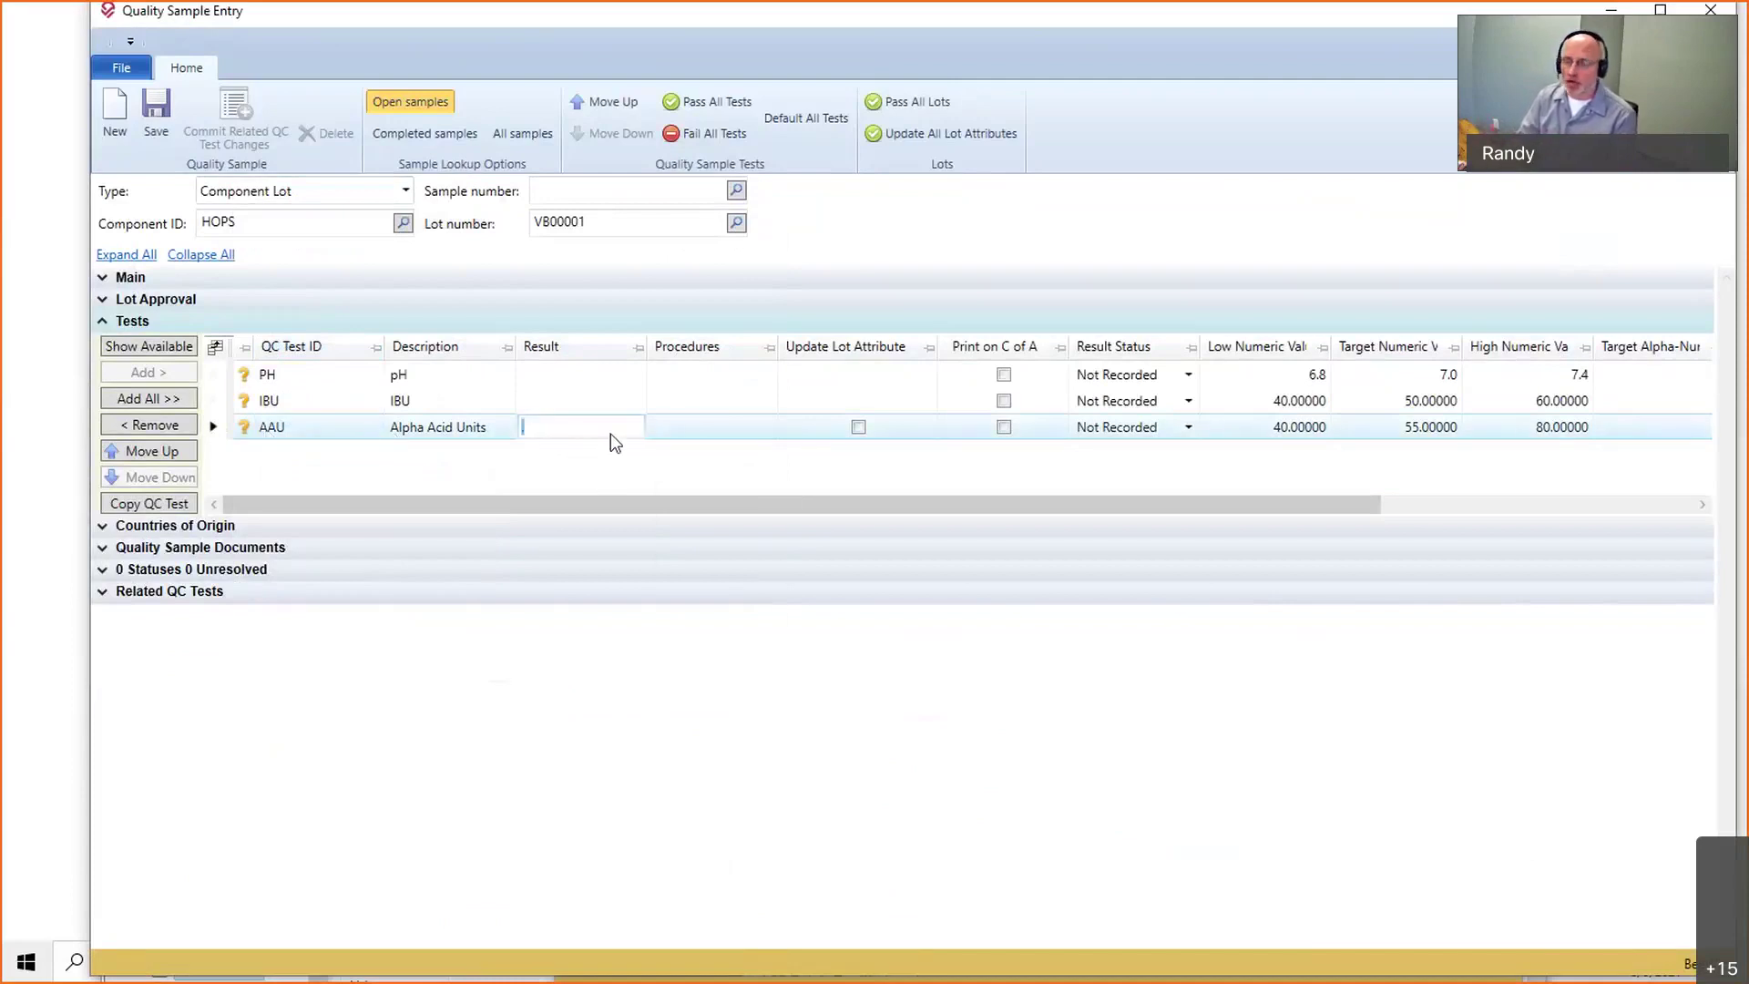
pyautogui.write('63.')
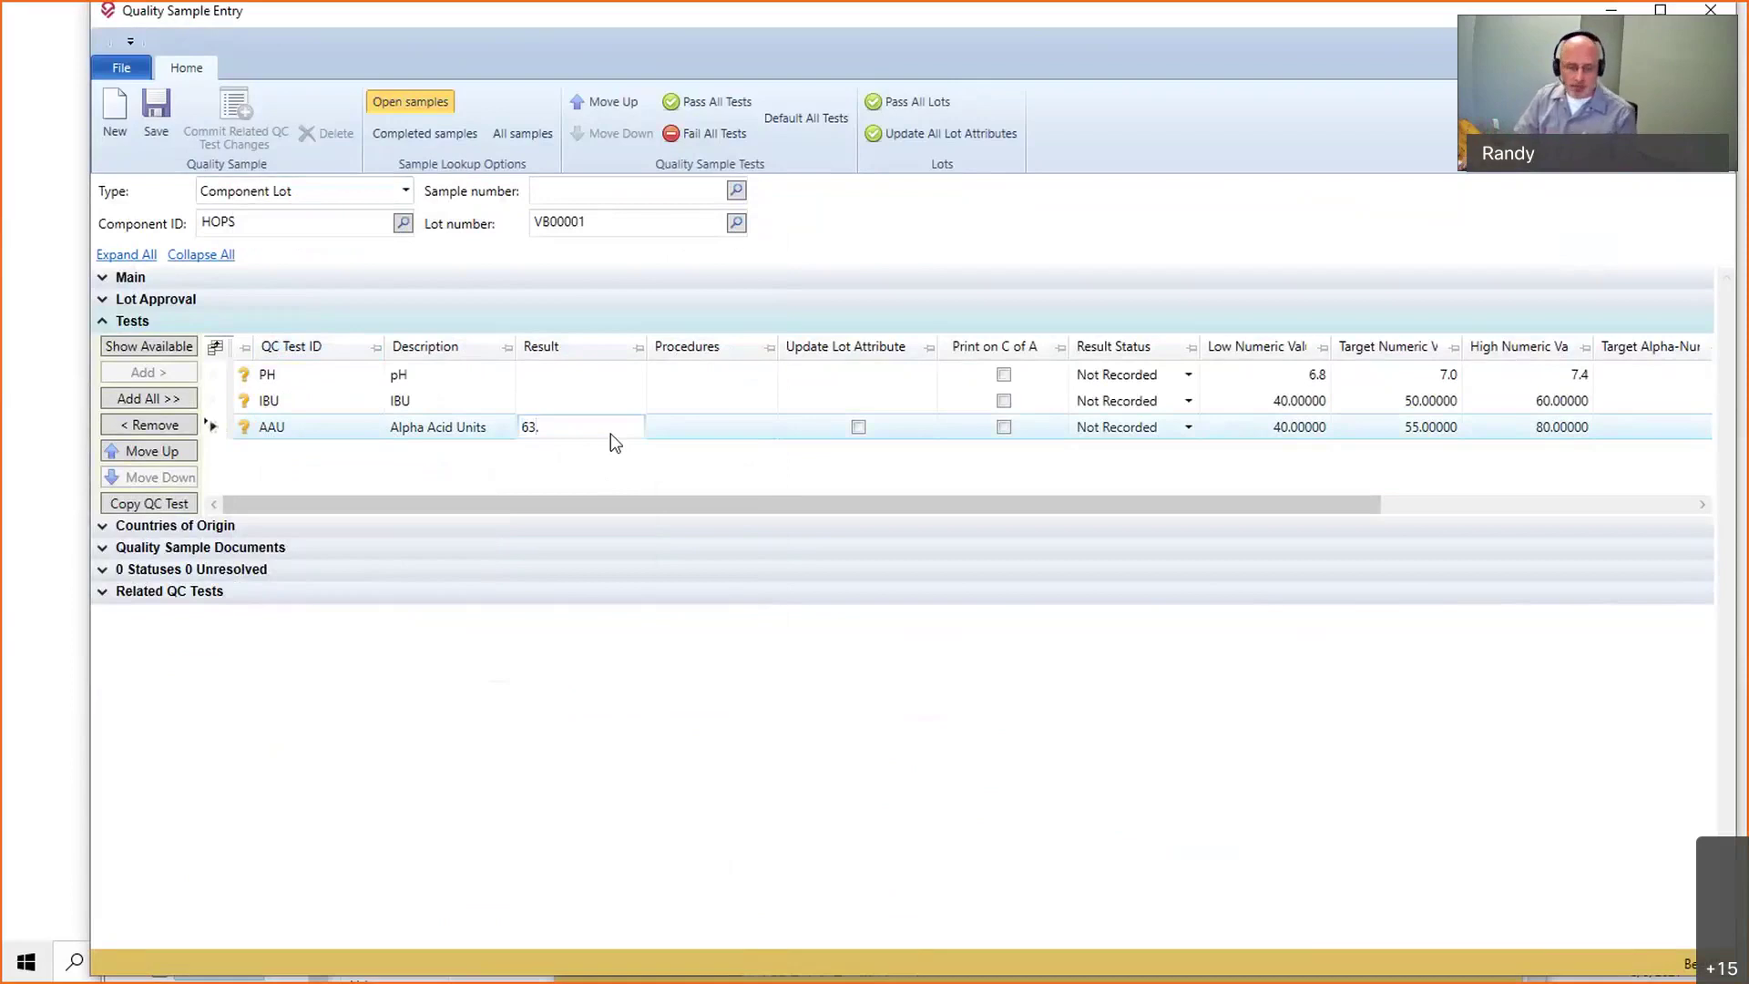
pyautogui.press('Tab')
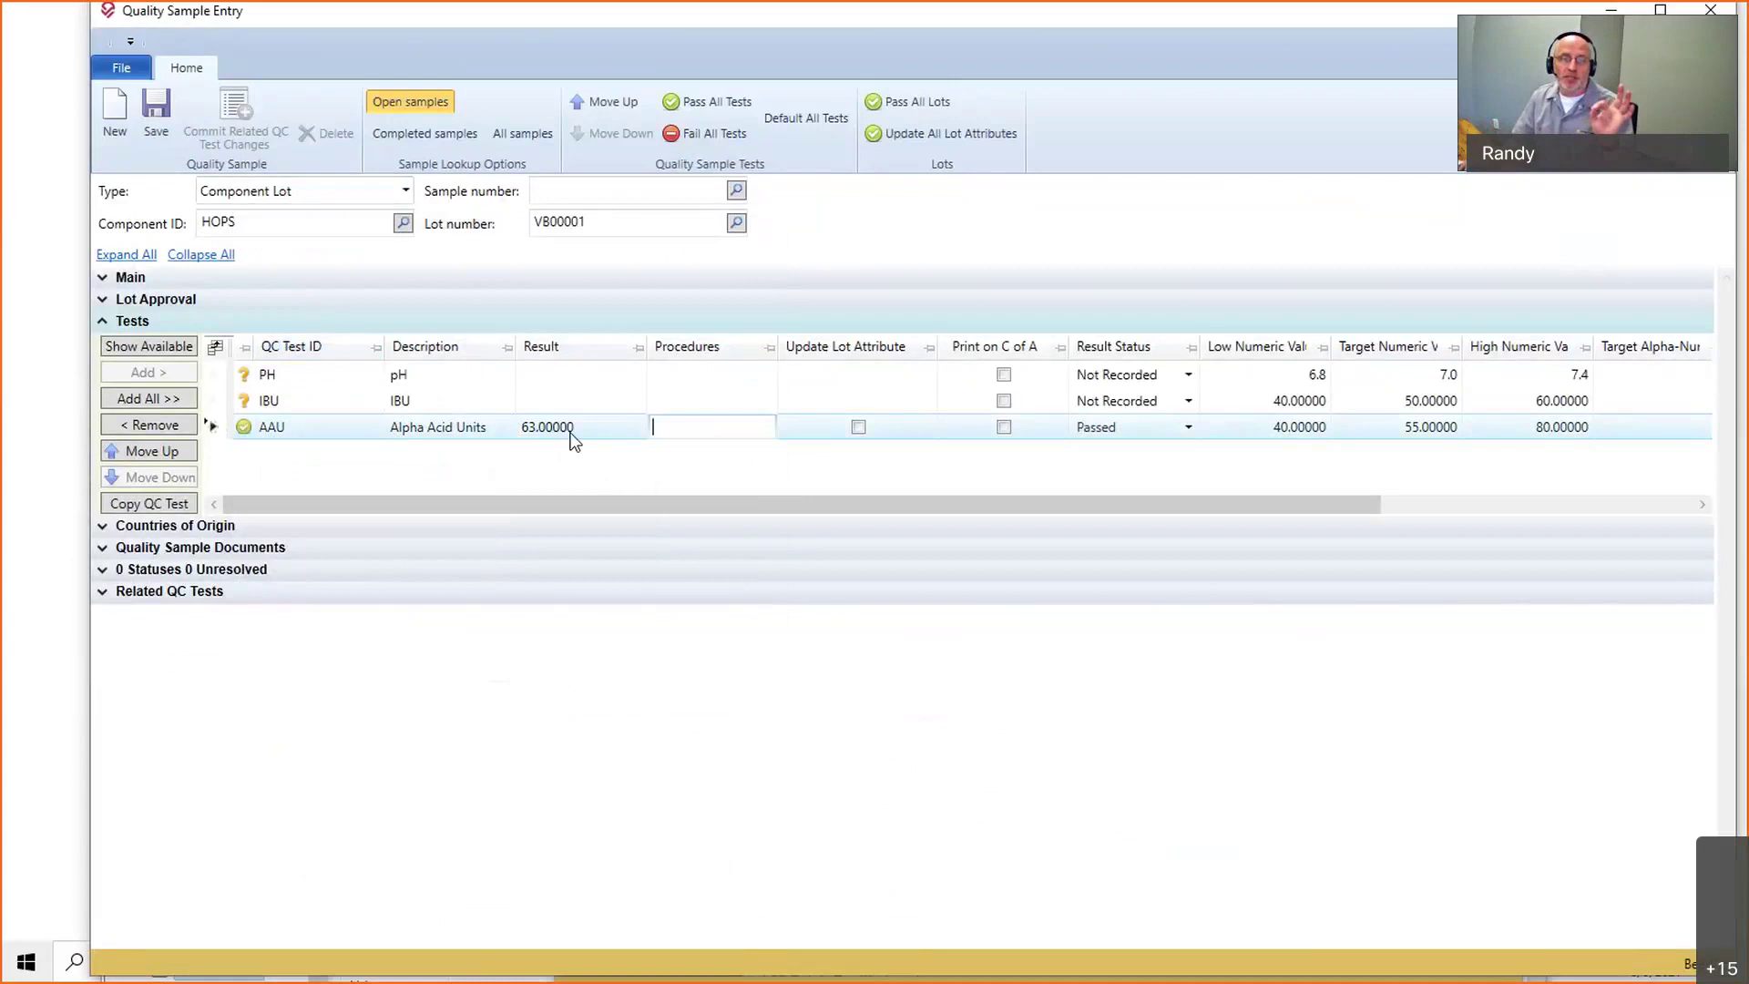
pyautogui.click(859, 430)
pyautogui.click(859, 427)
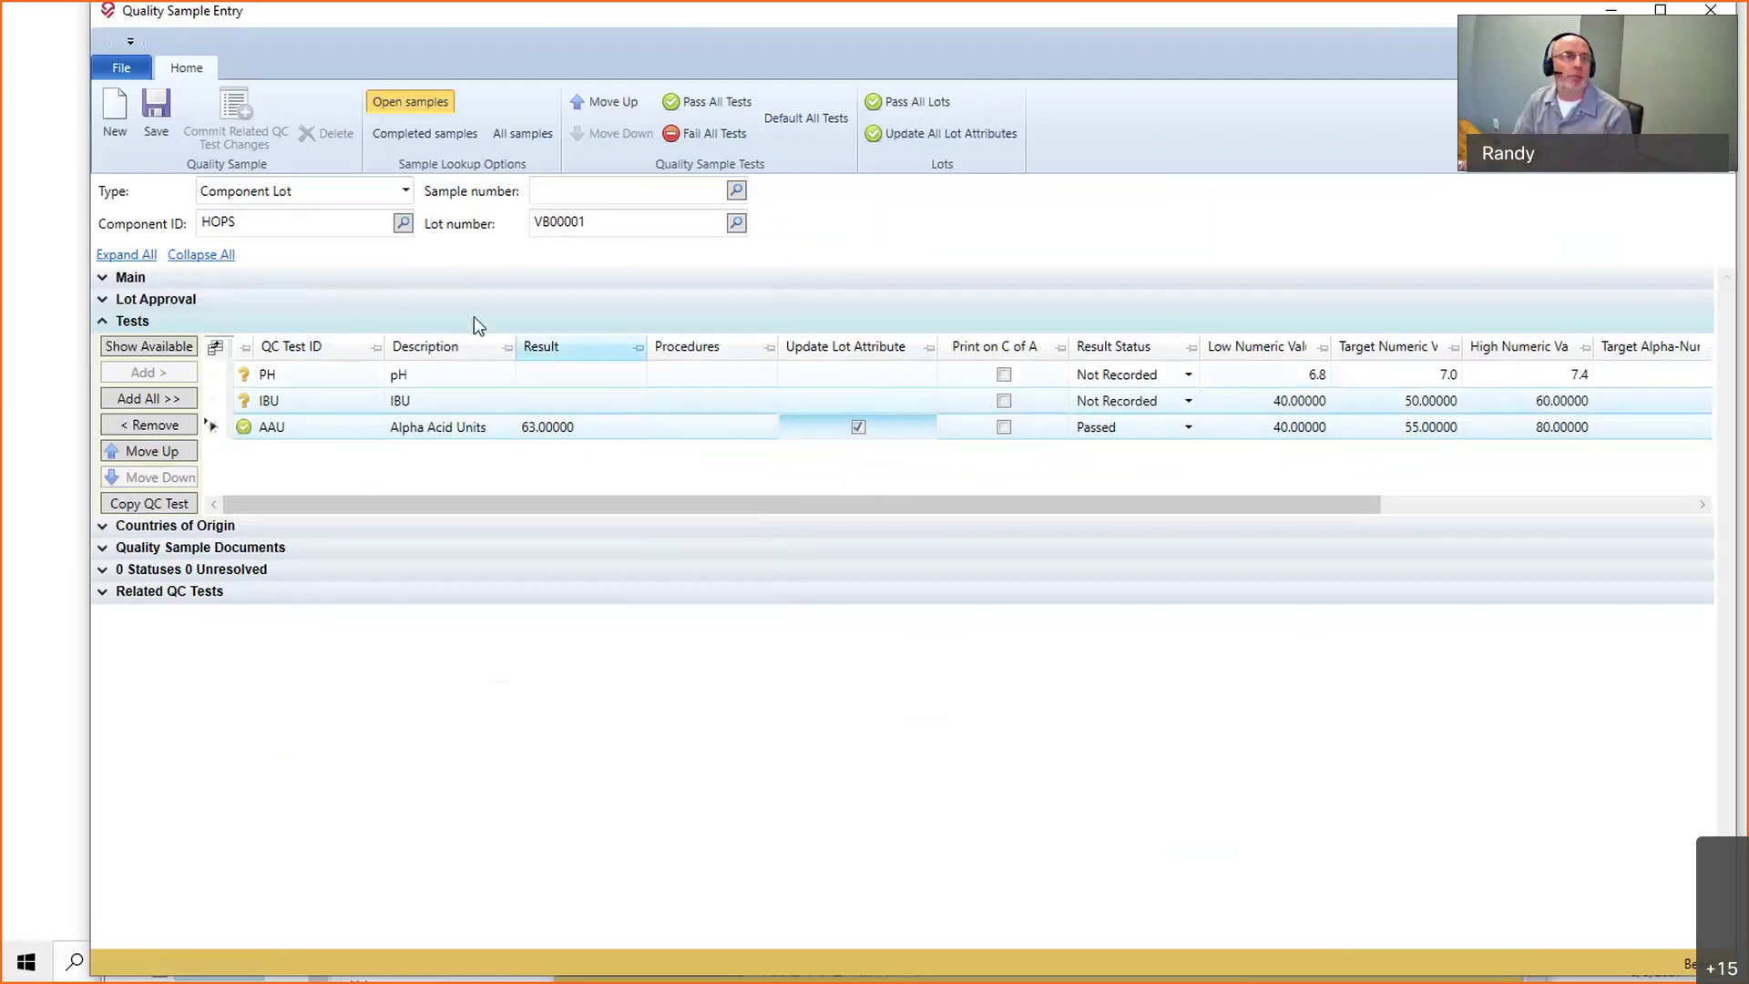
pyautogui.click(156, 107)
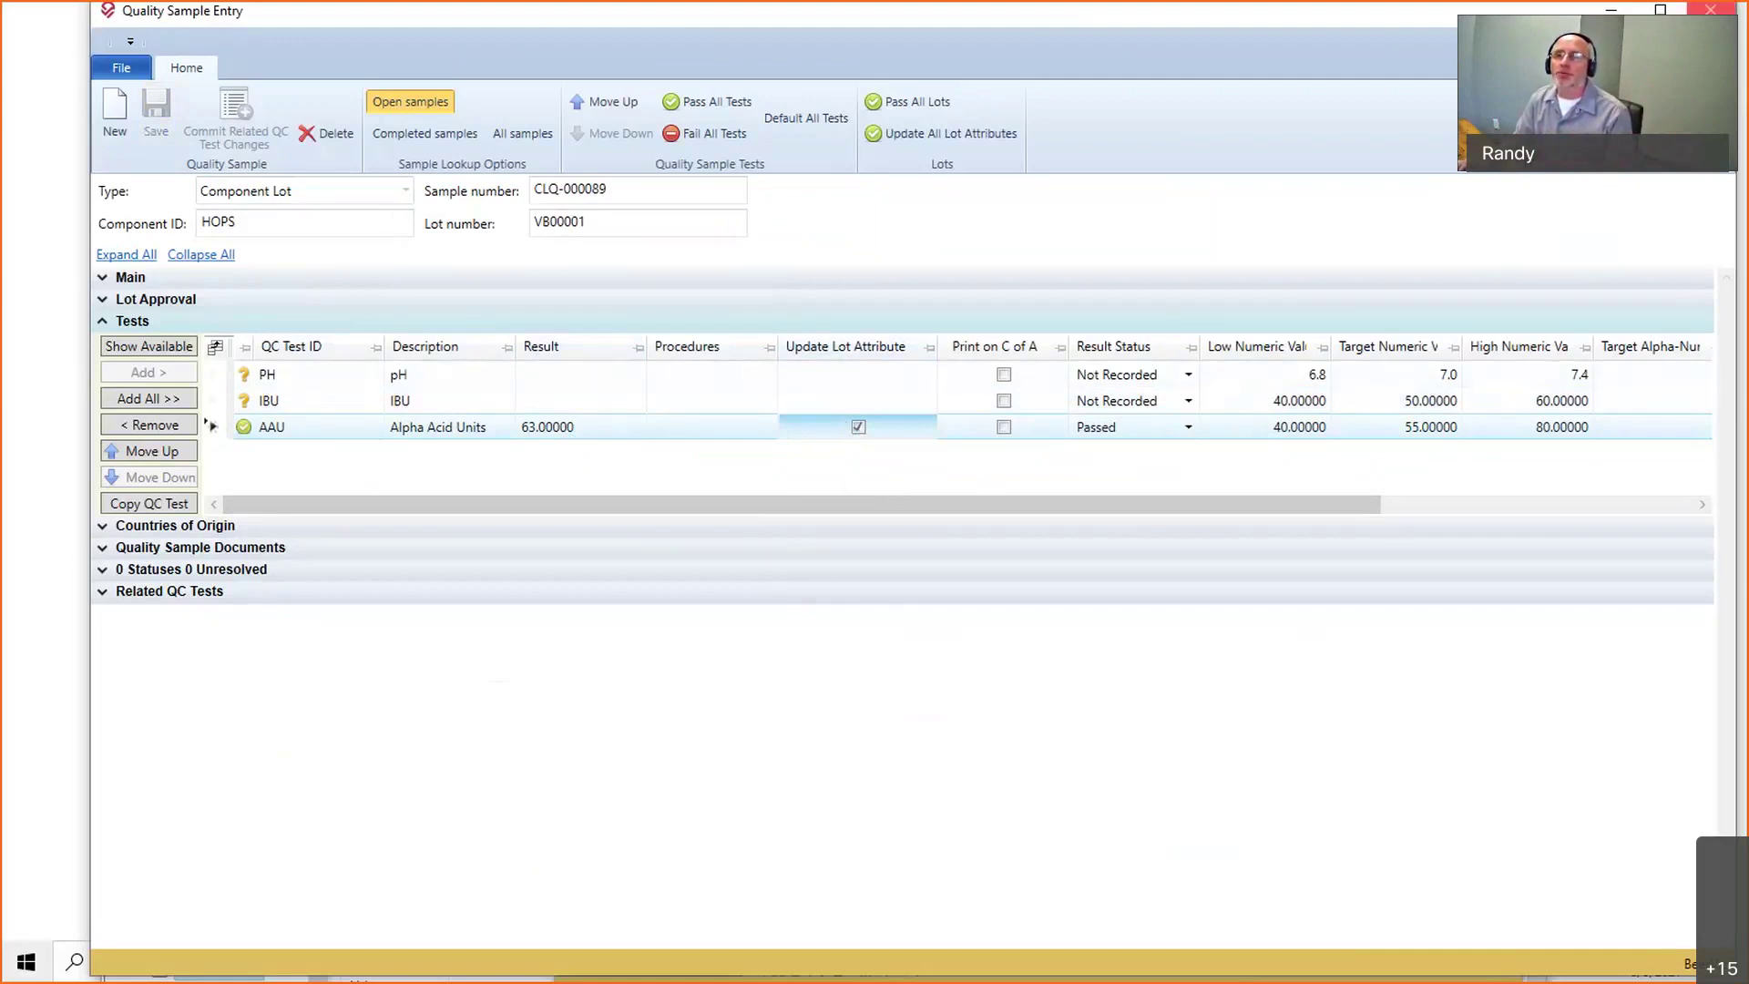
pyautogui.click(1710, 9)
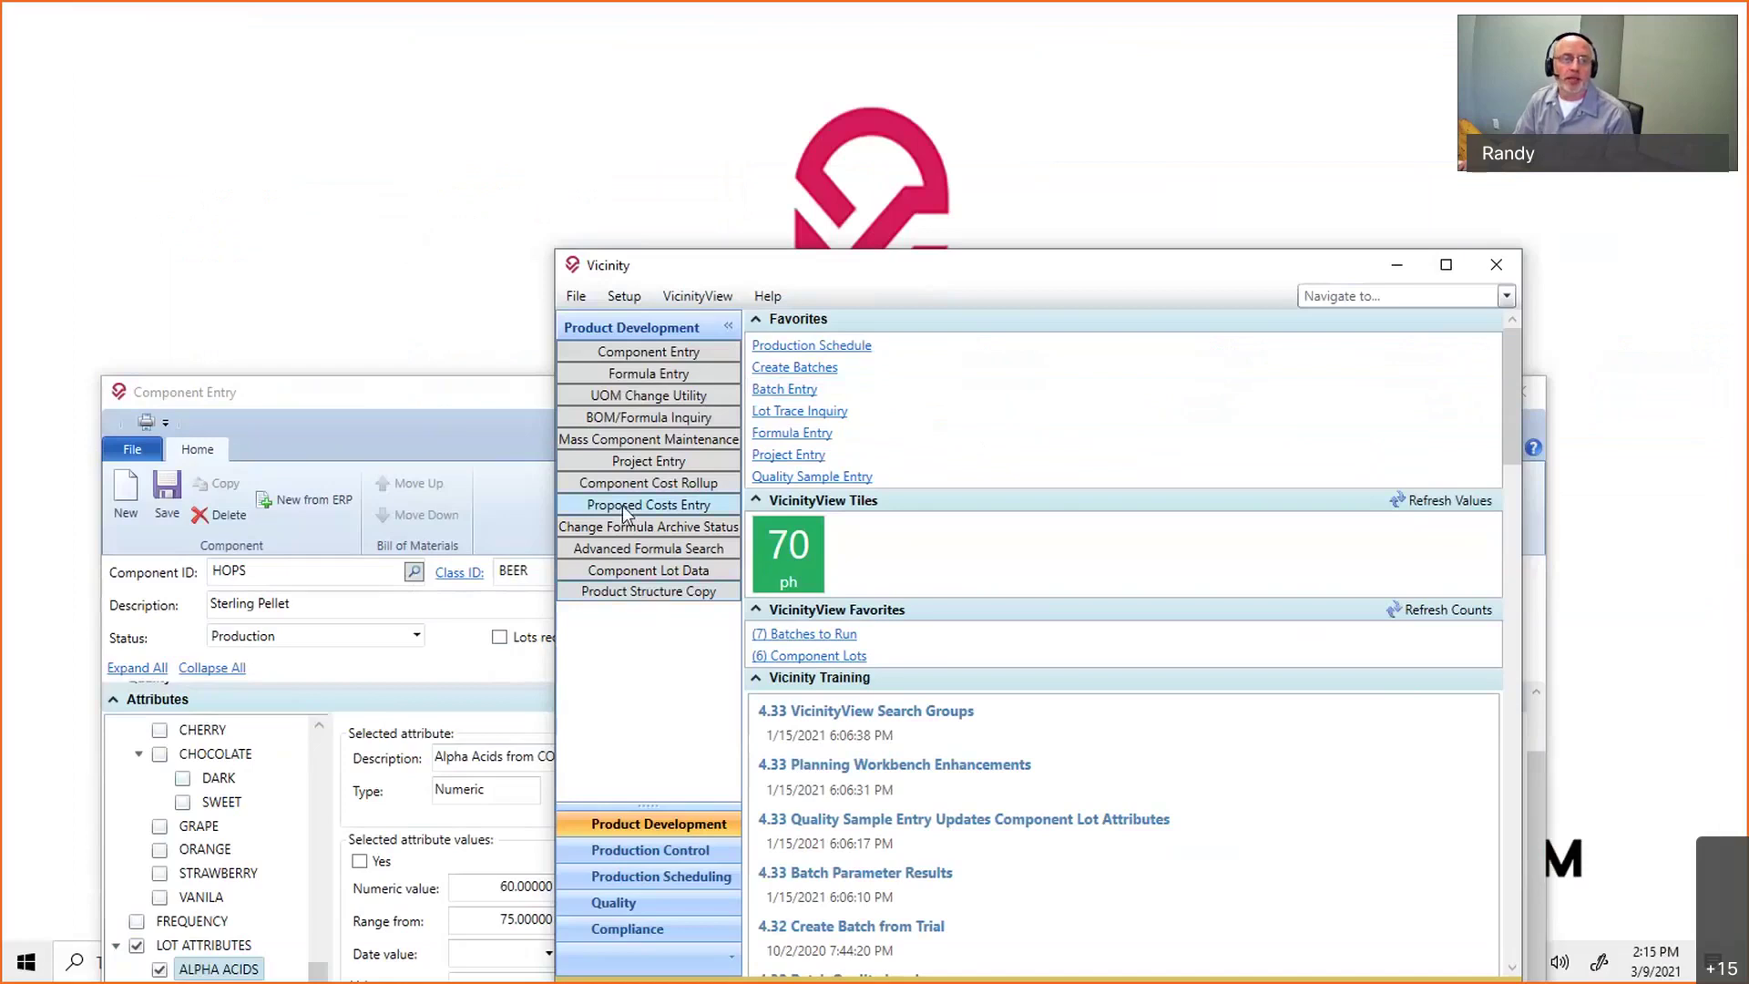
# Look up the lot attributes of HOPS lot VB00001 in Component Lot Data and close the lot data.
pyautogui.click(653, 570)
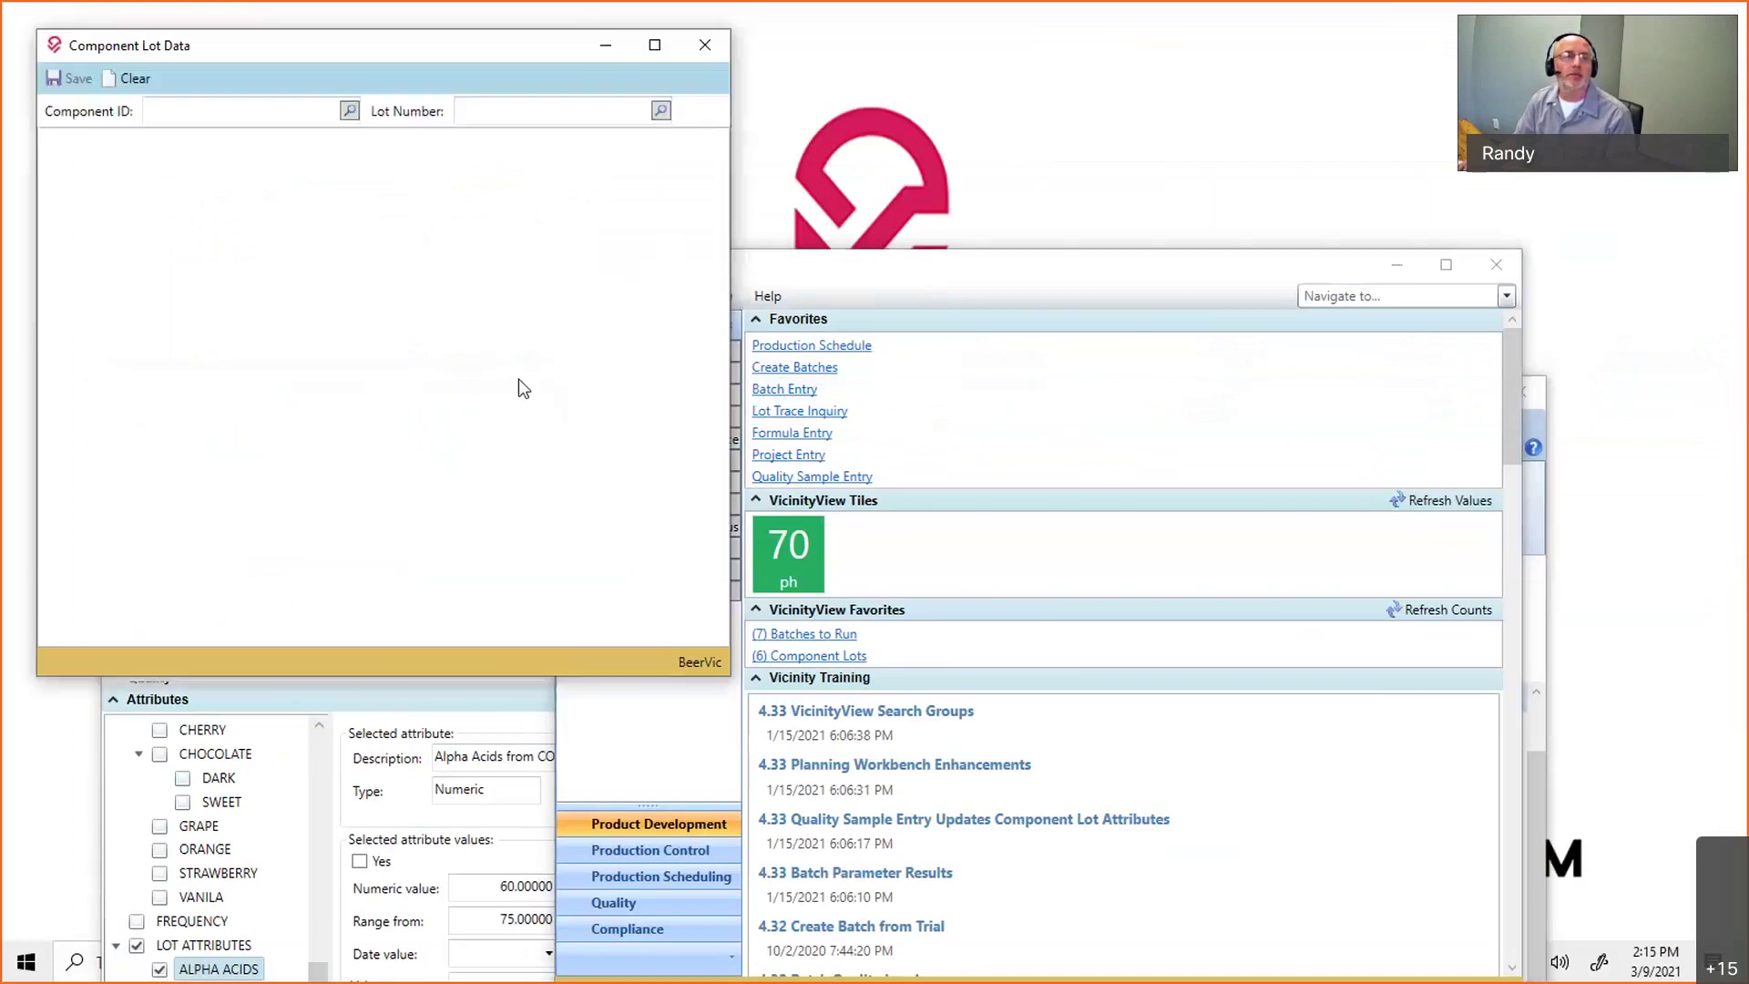
pyautogui.click(265, 110)
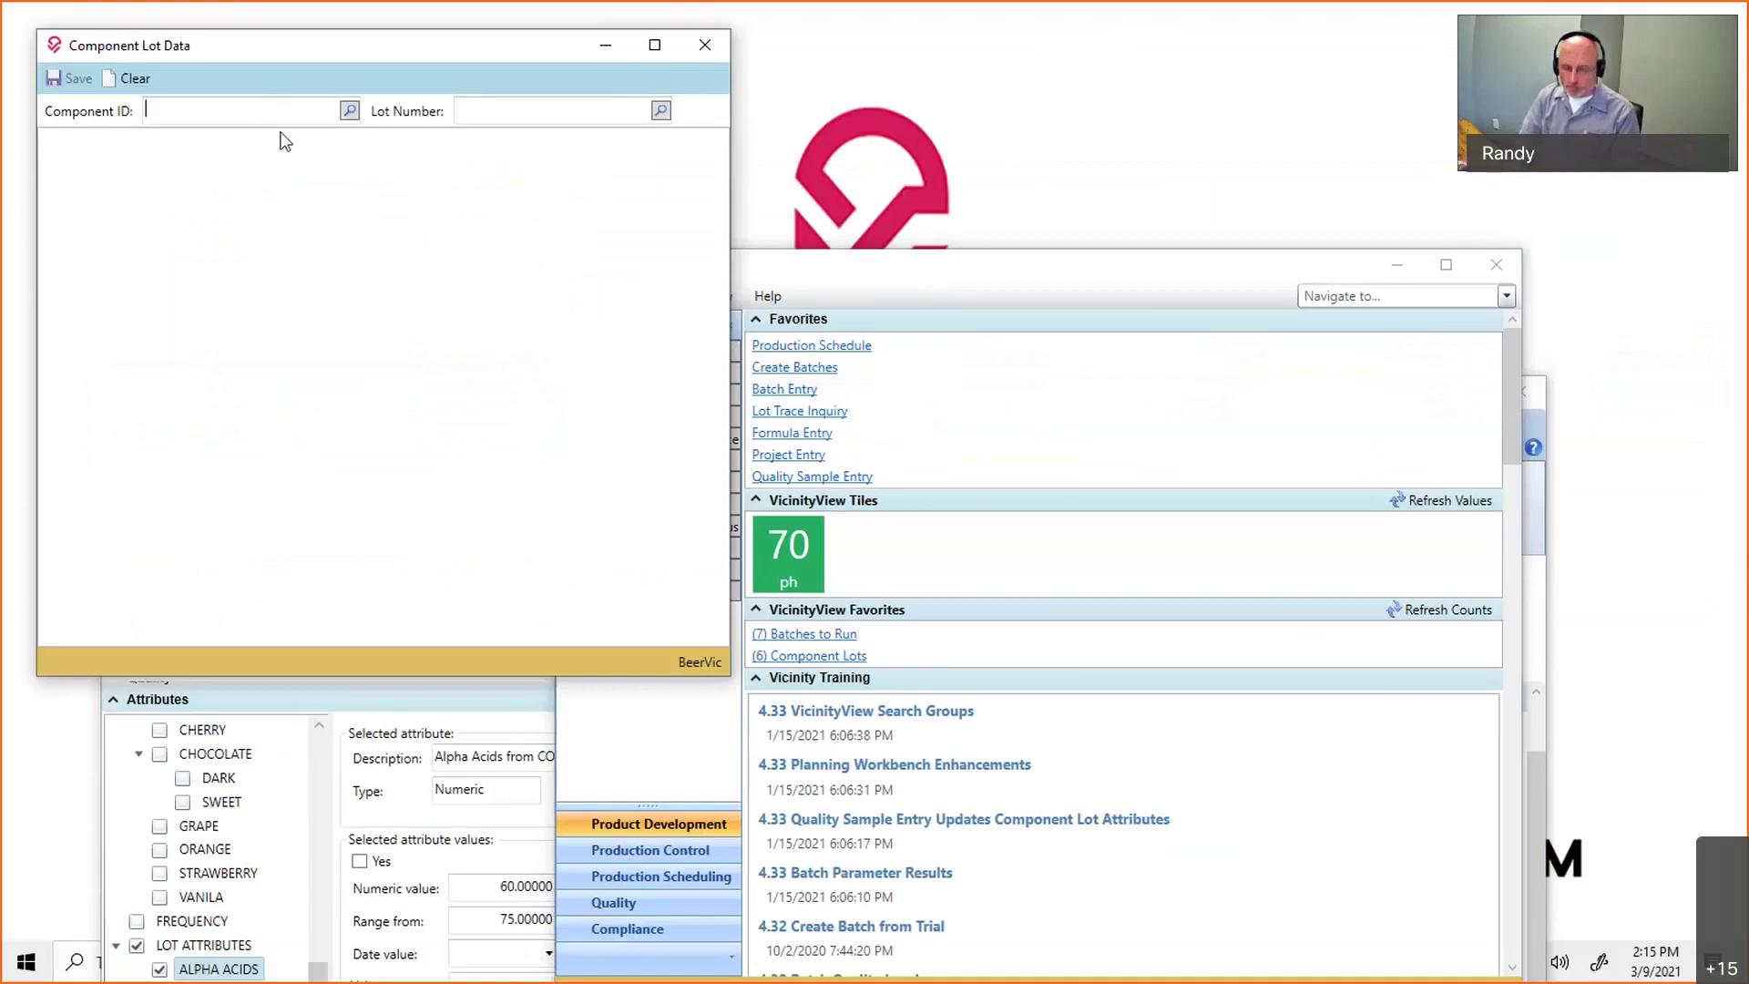
pyautogui.write('HOPS')
pyautogui.press('Tab')
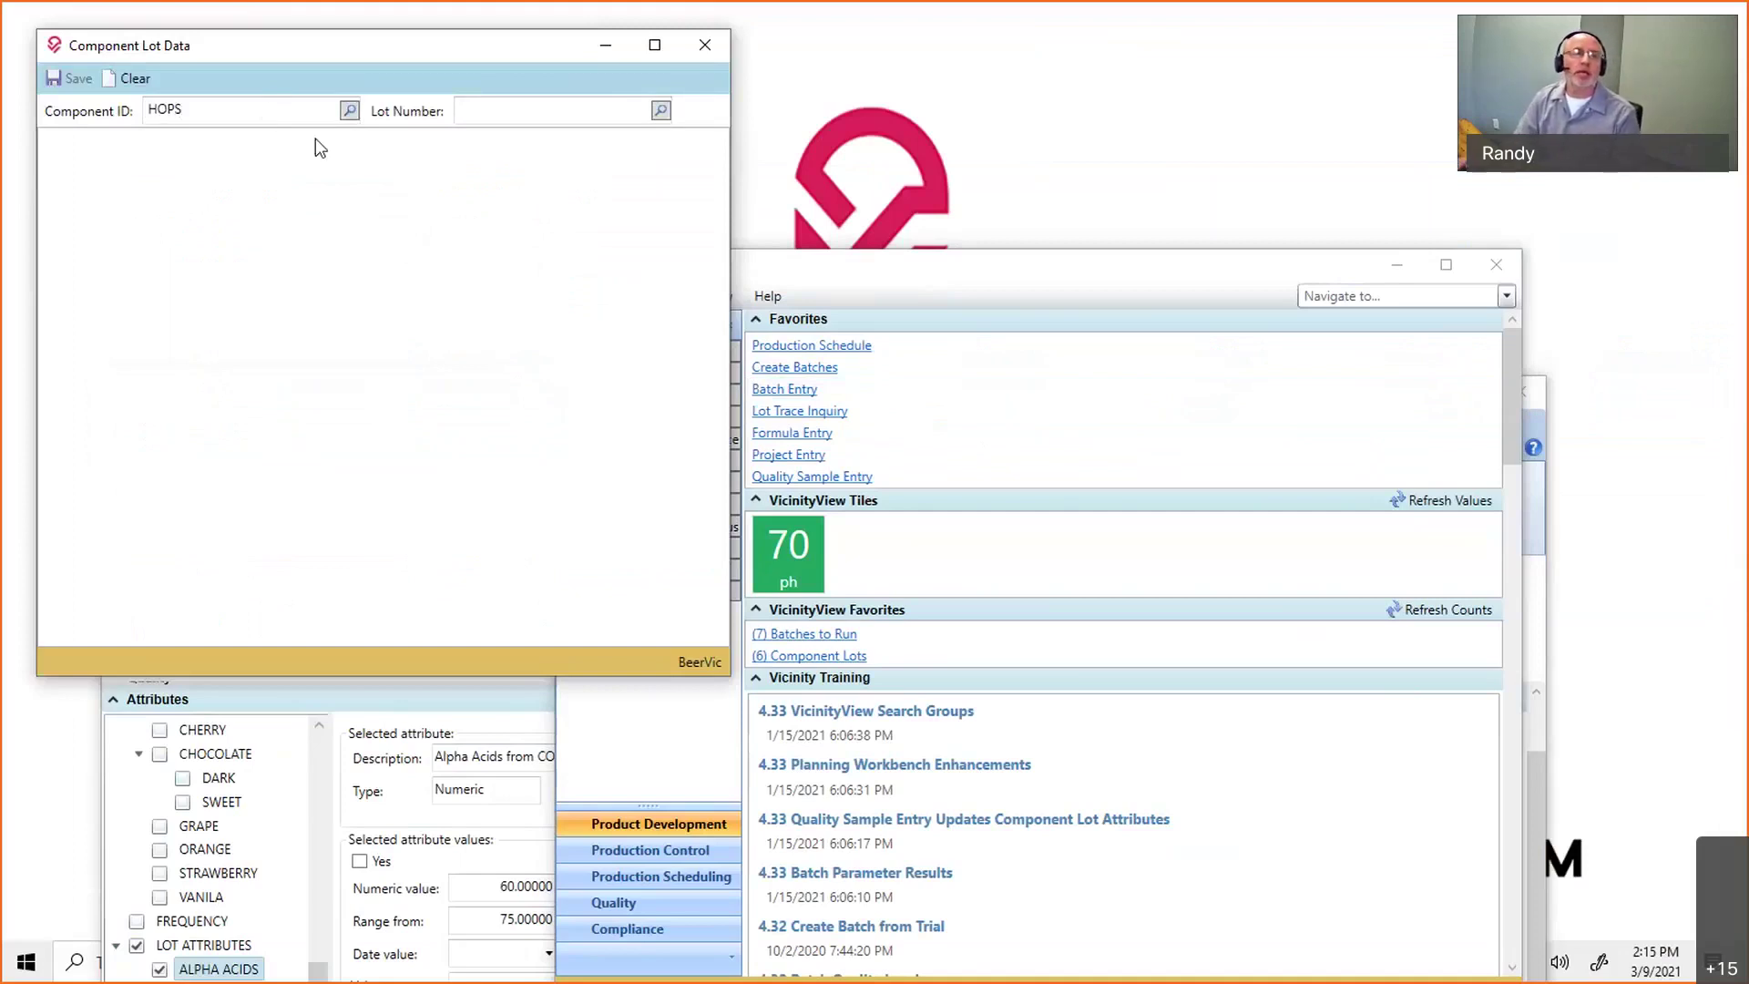
pyautogui.click(656, 112)
pyautogui.doubleClick(119, 146)
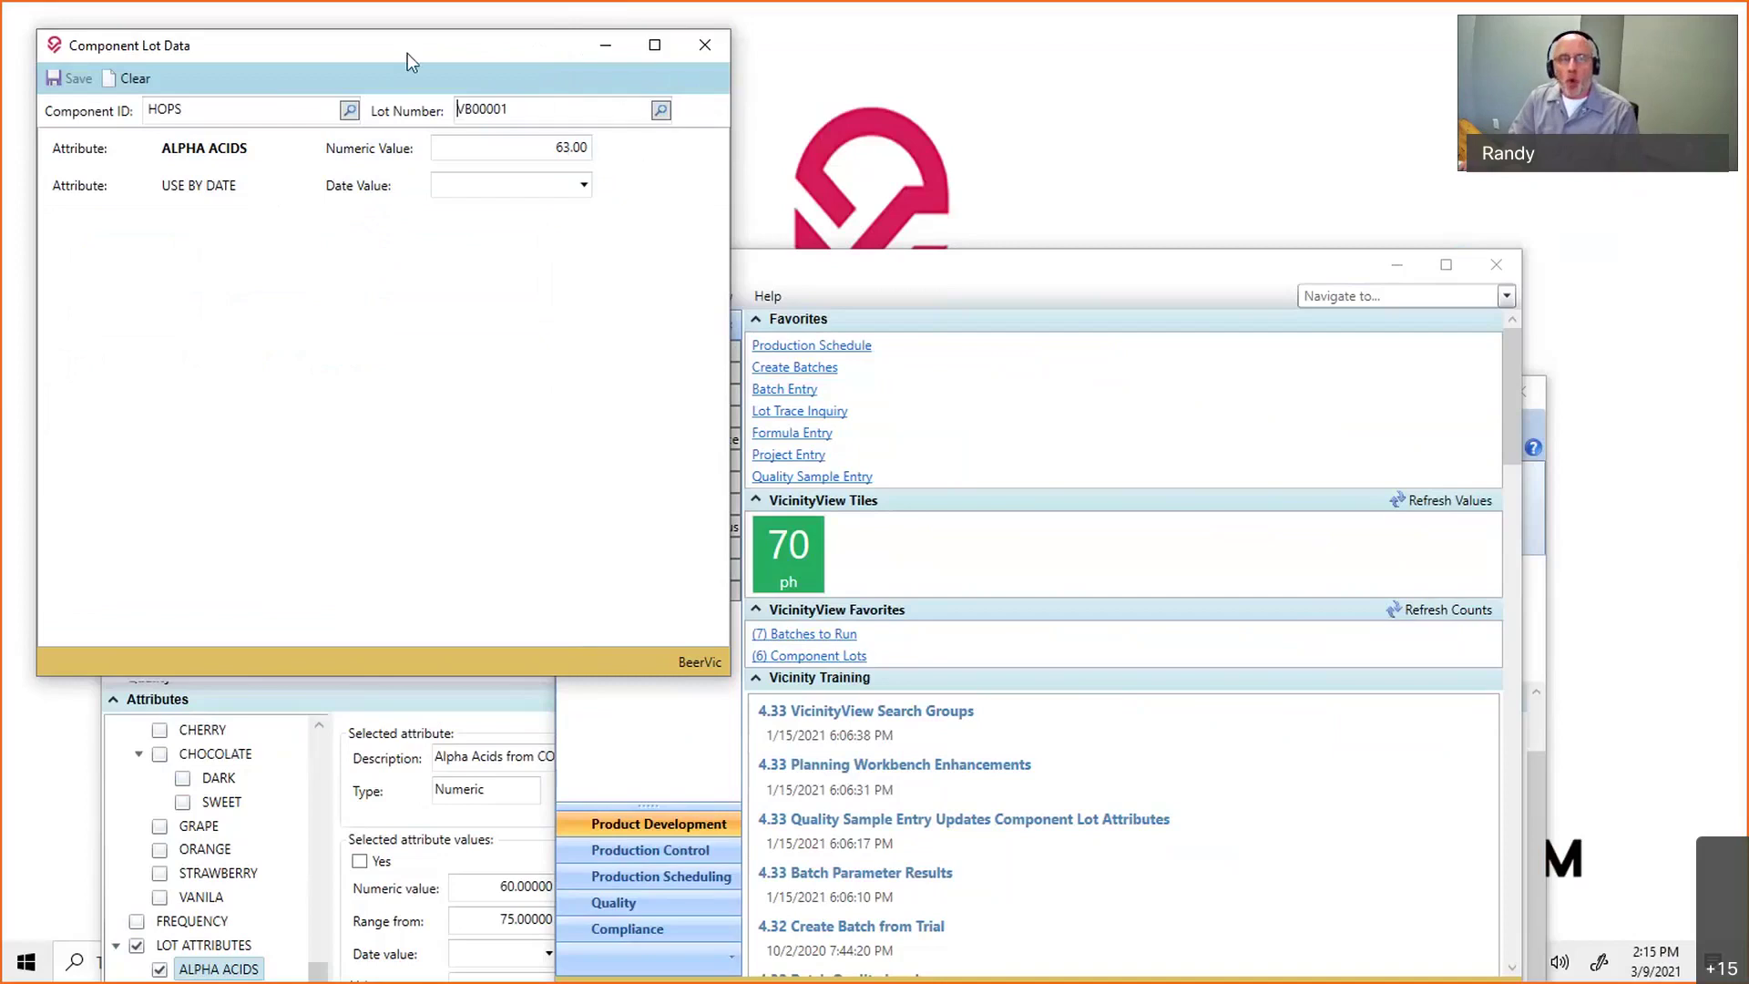
pyautogui.hotkey('alt', 'F4')
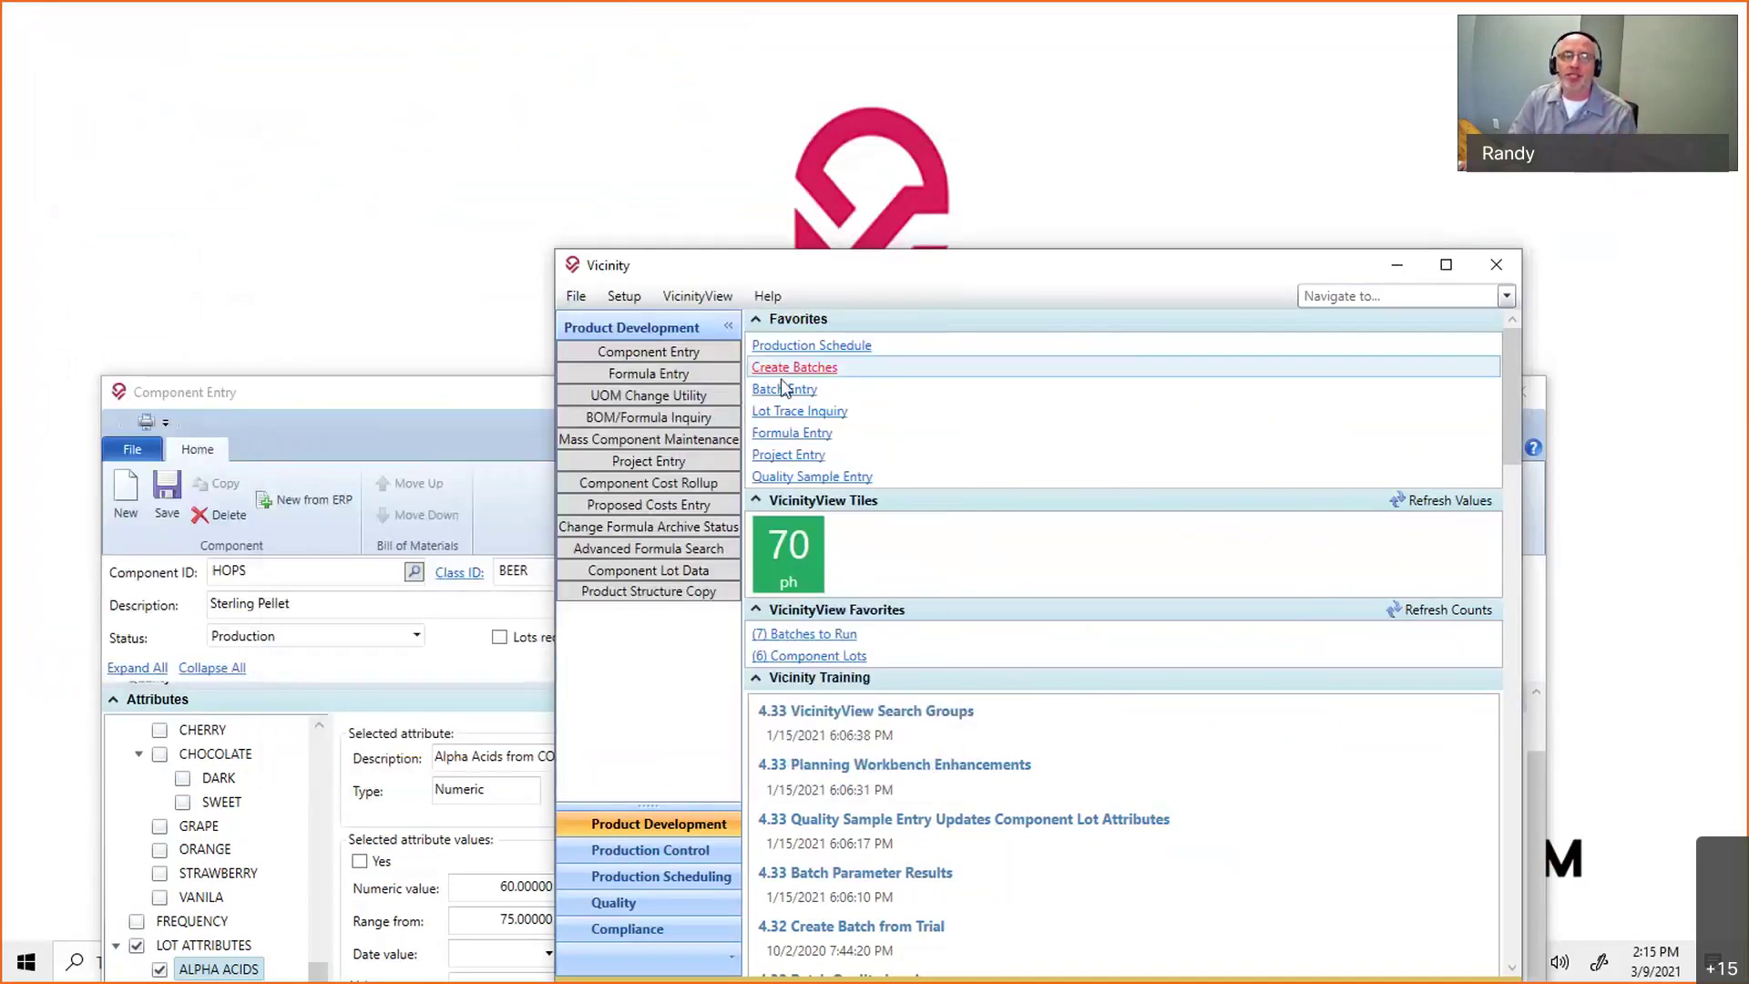
# Open Batch Entry and load the released batch WE-0537 for the GEORGIA facility.
pyautogui.click(887, 390)
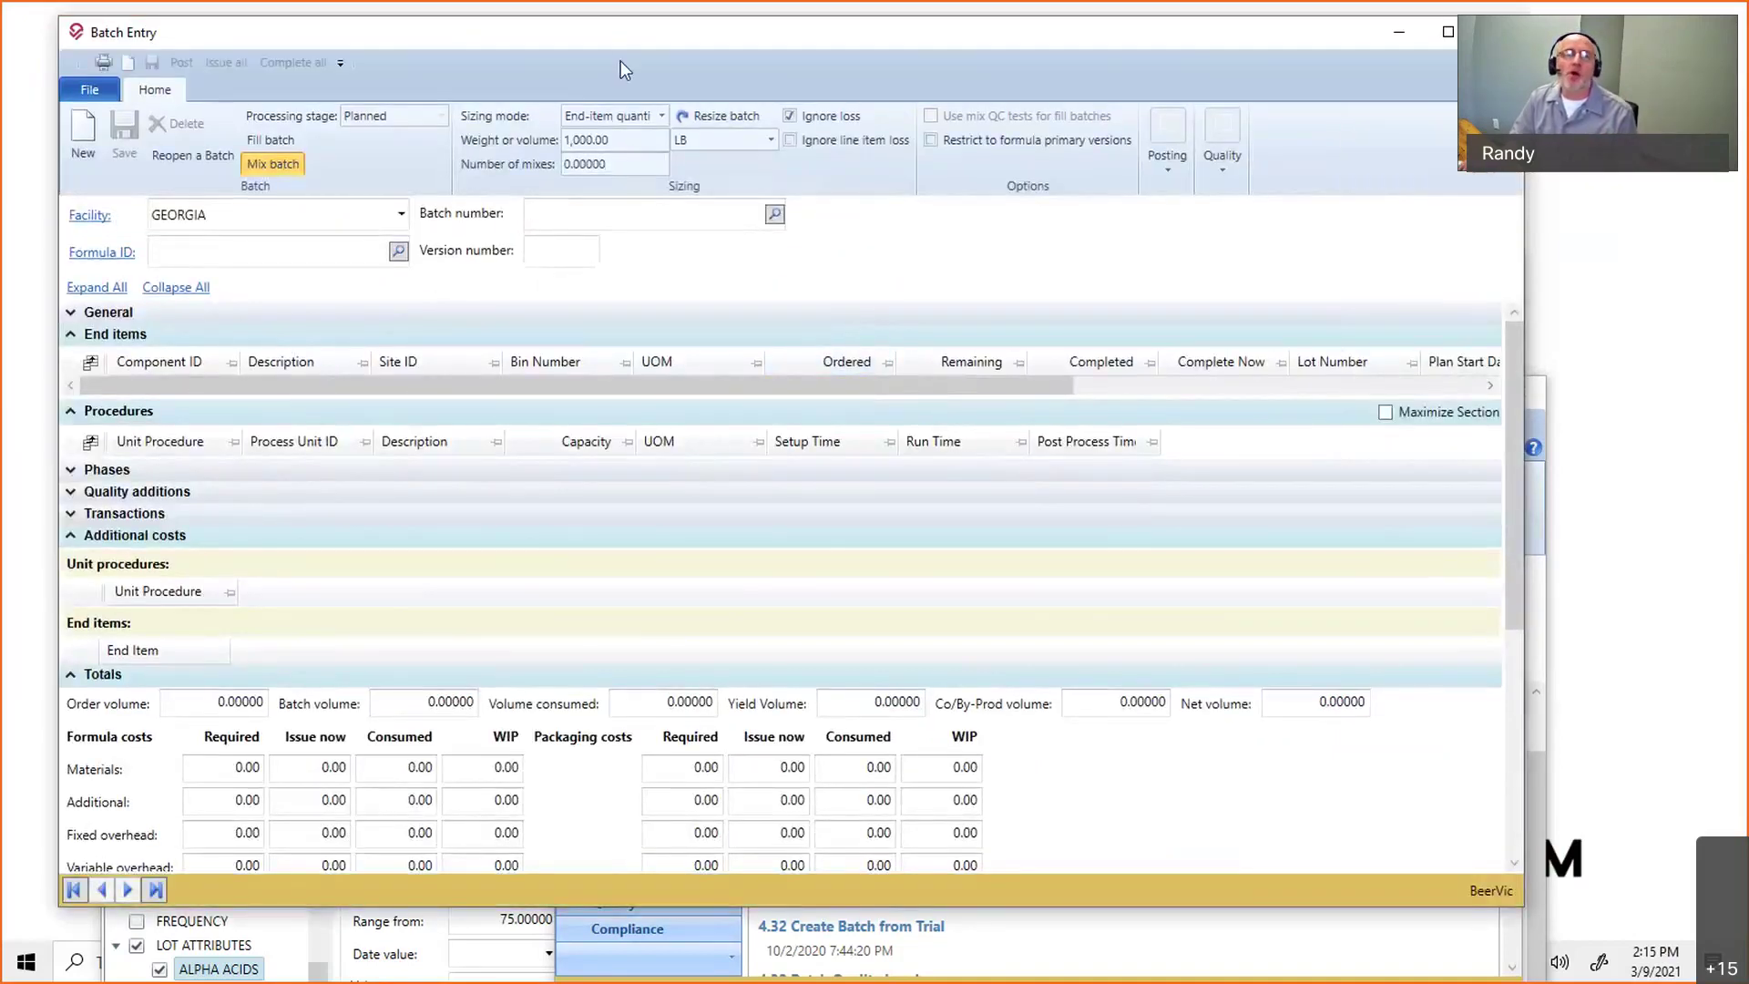
pyautogui.moveTo(621, 41); pyautogui.dragTo(711, 44)
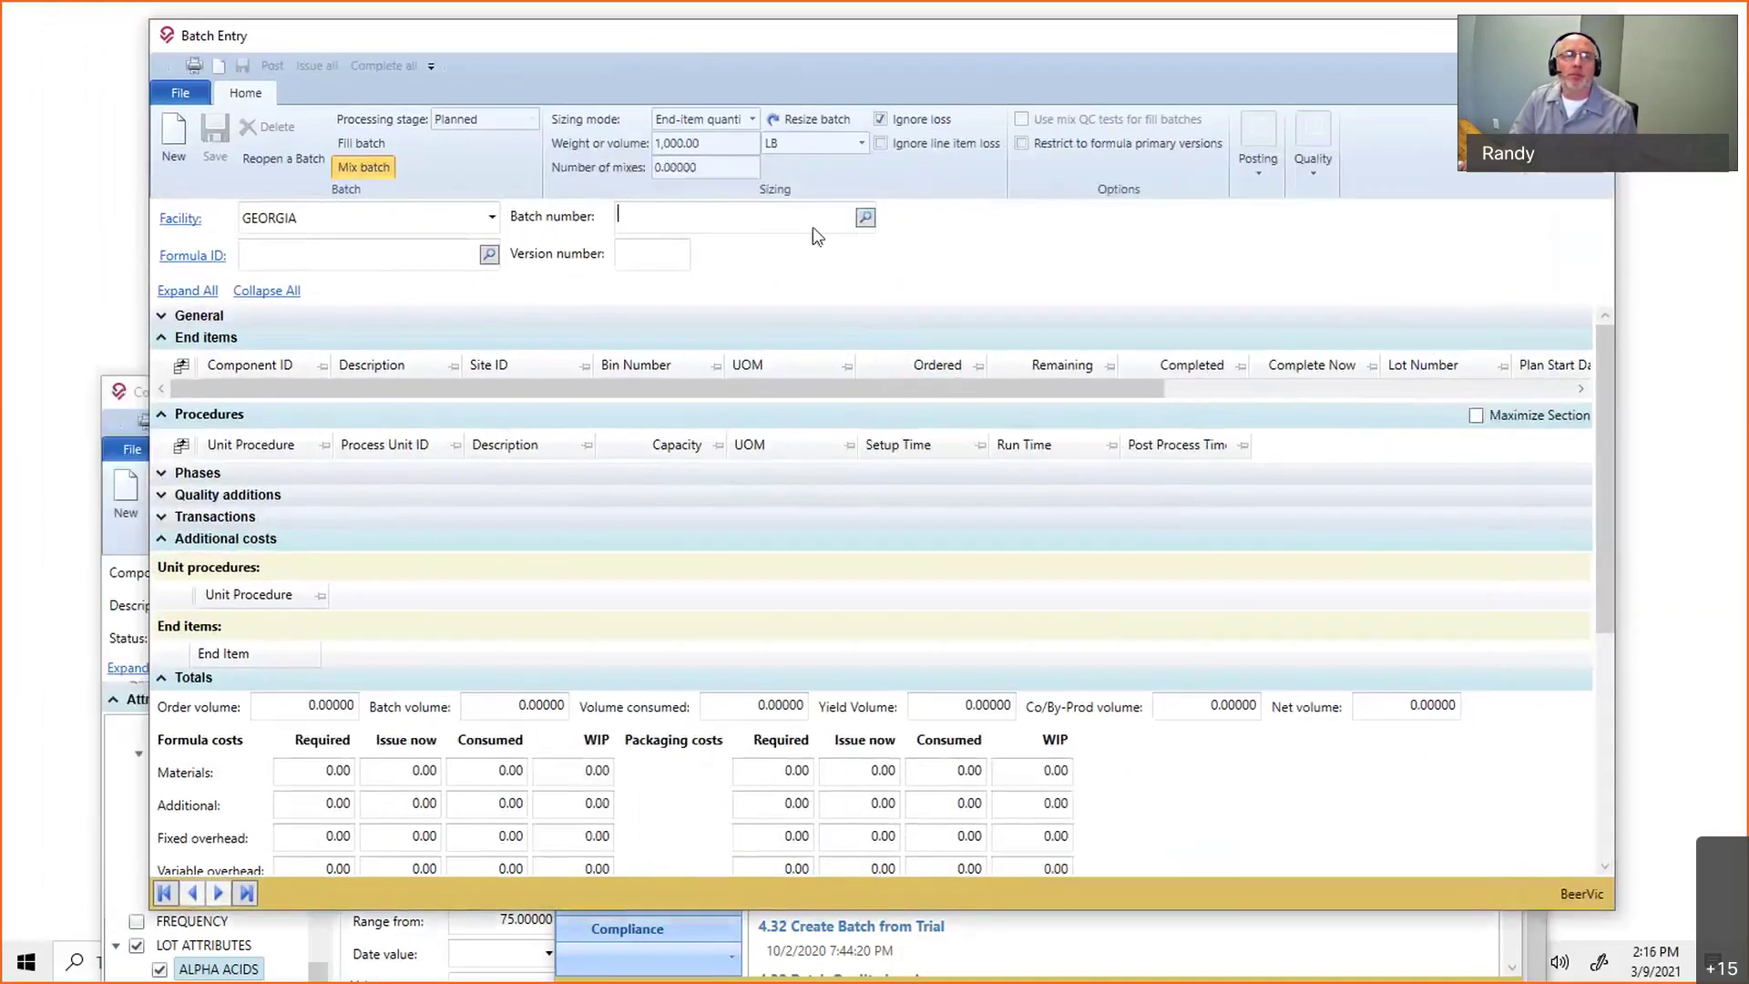
pyautogui.click(866, 216)
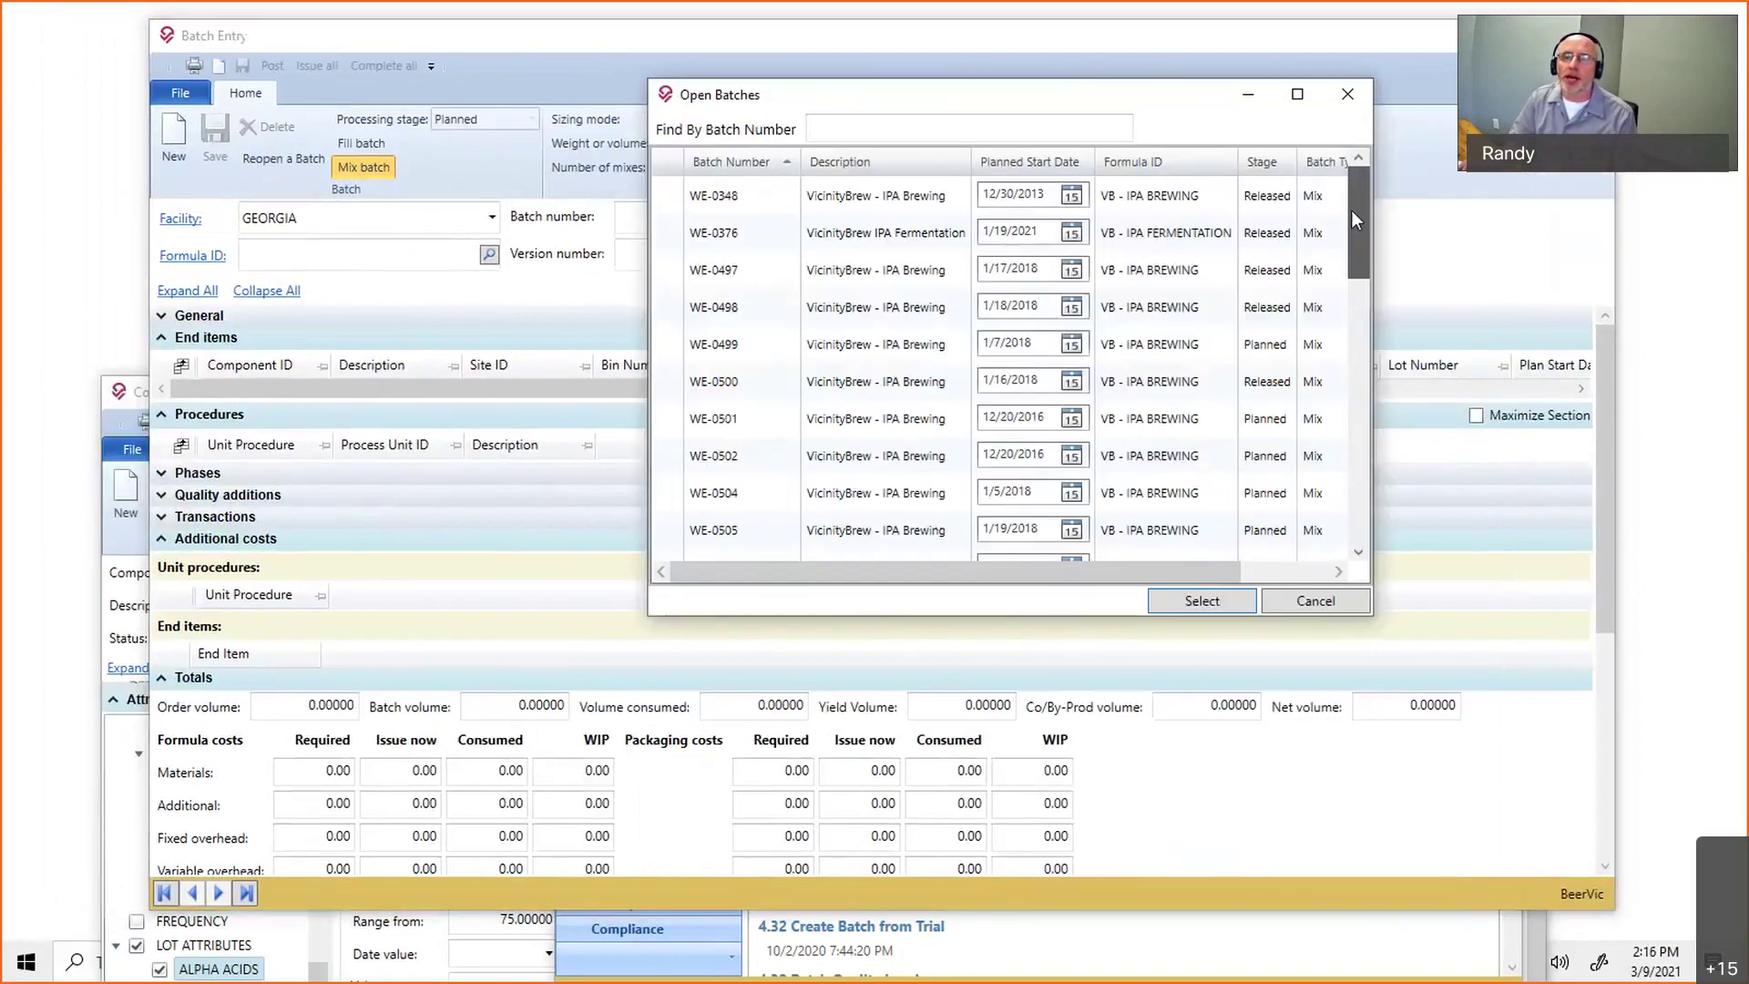
pyautogui.moveTo(1352, 210); pyautogui.dragTo(1343, 517)
pyautogui.doubleClick(915, 508)
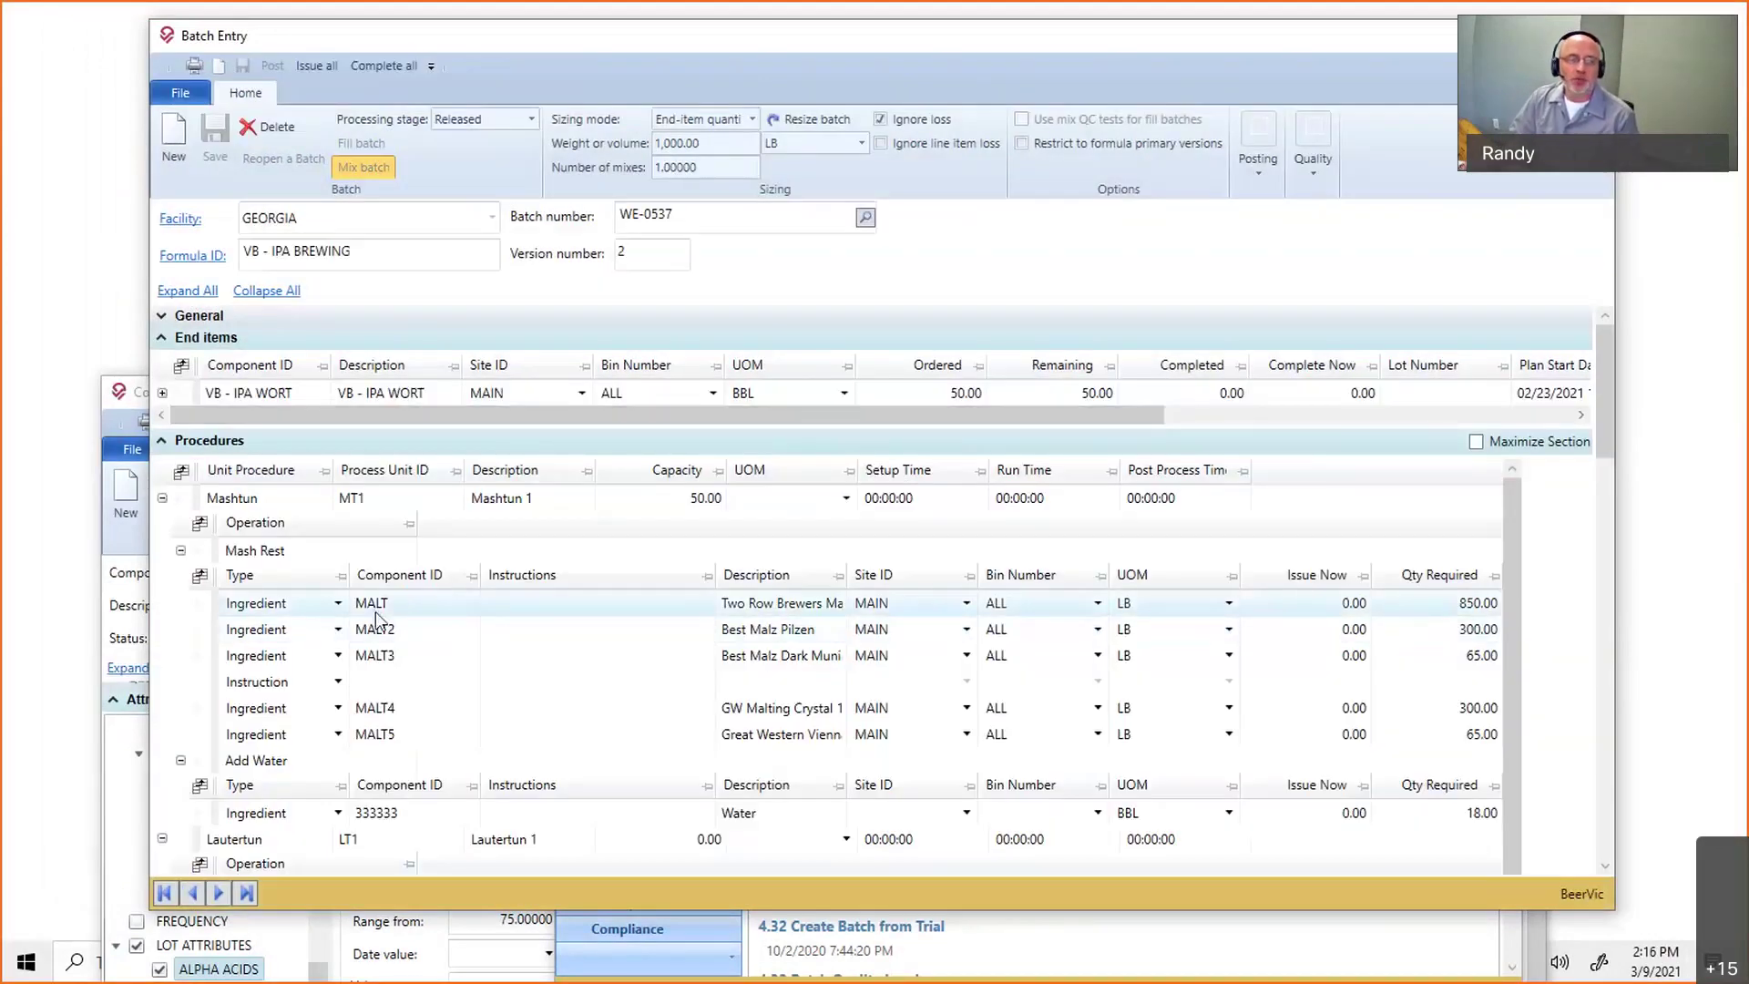
# Collapse the Mashtun and Lautertun procedures and examine the ALPHA ACIDS of the lots available for the 60 Min Boil HOPS ingredient.
pyautogui.click(156, 498)
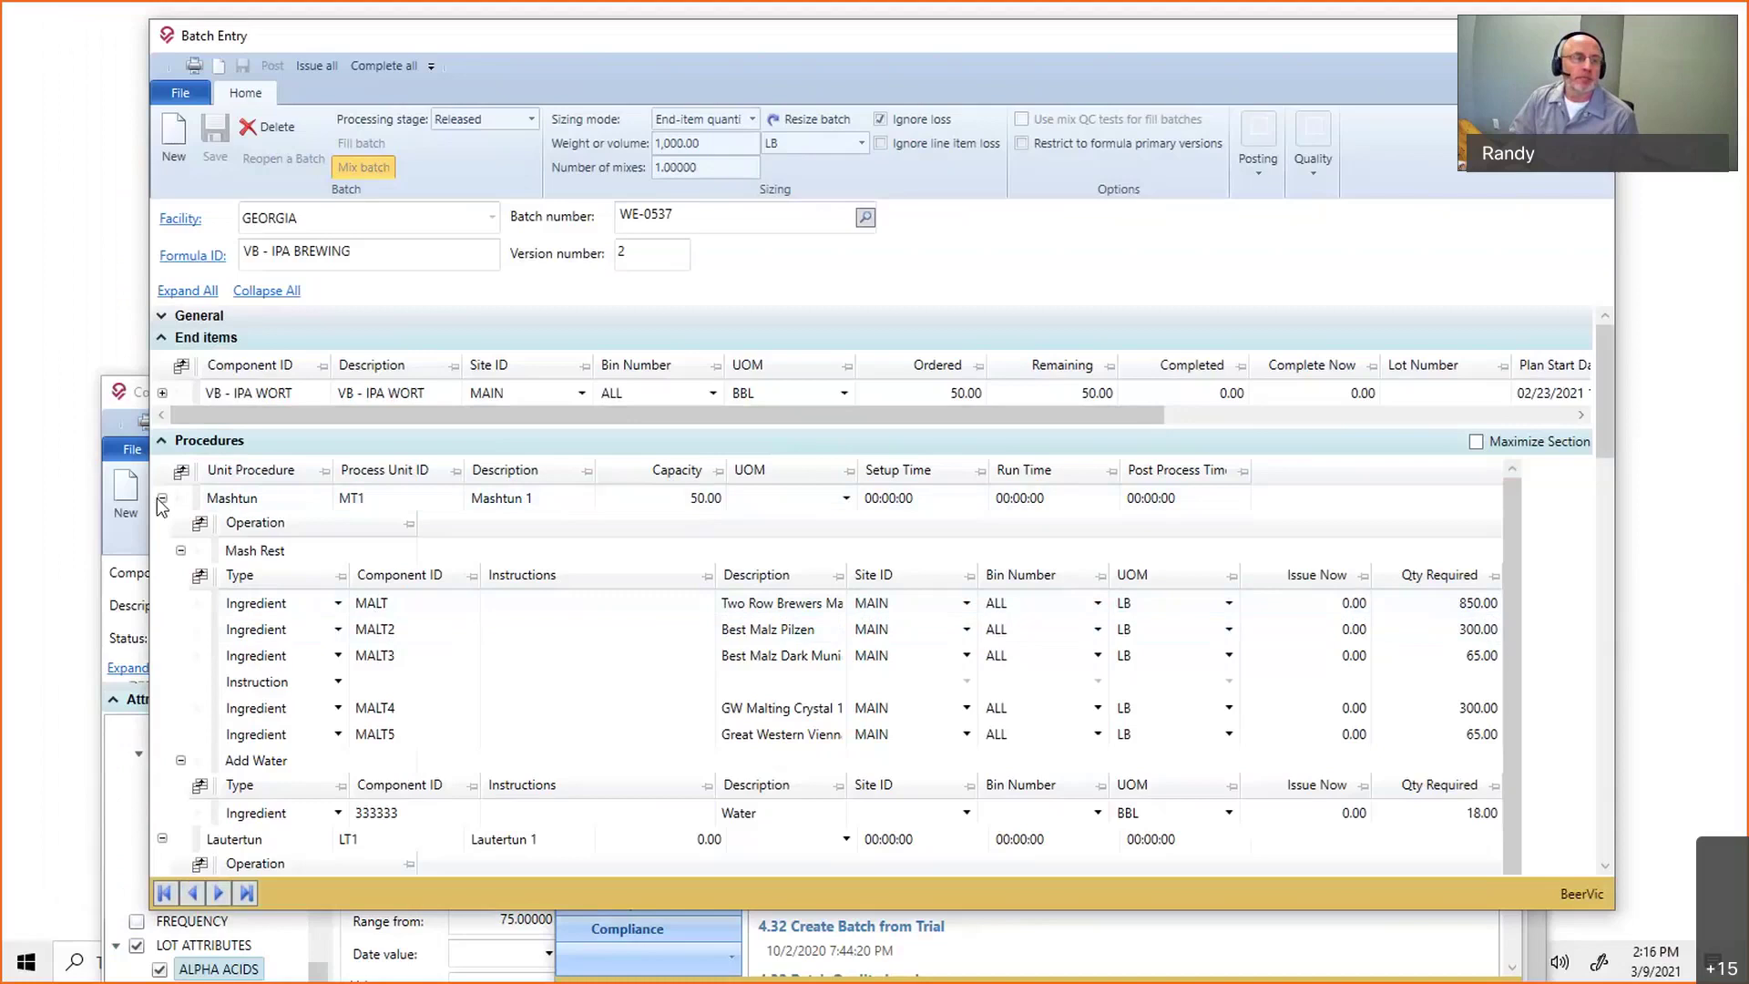
pyautogui.click(161, 499)
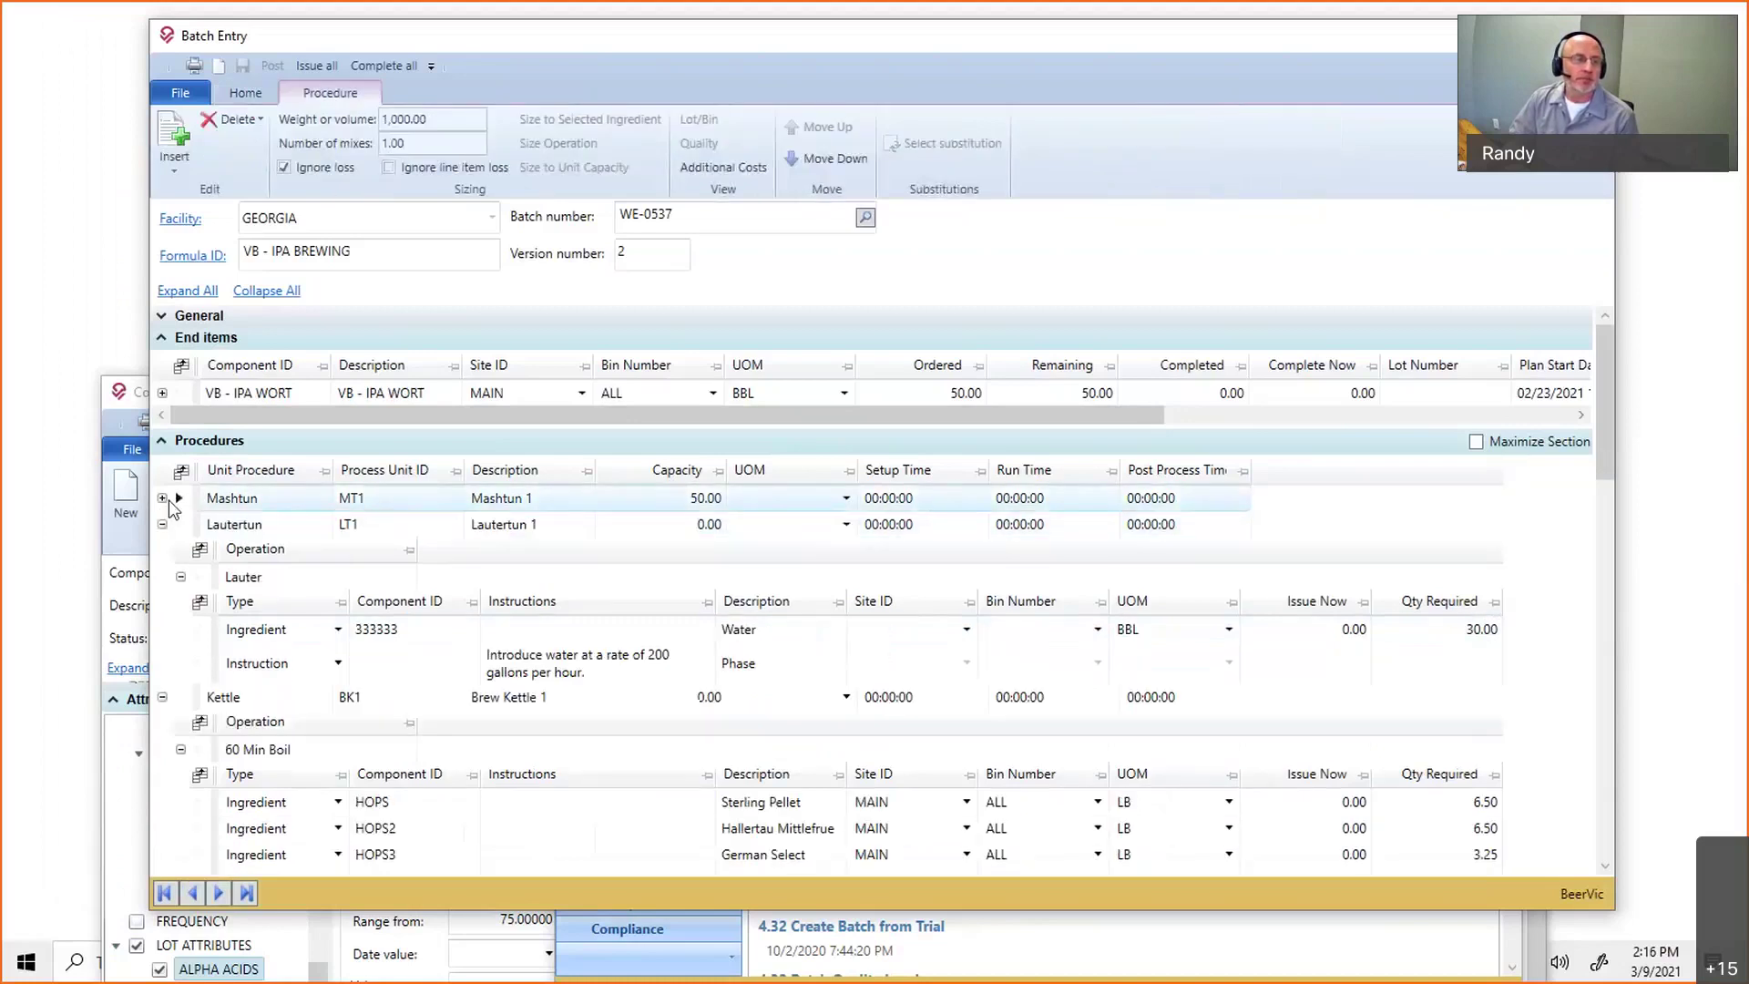
pyautogui.click(162, 526)
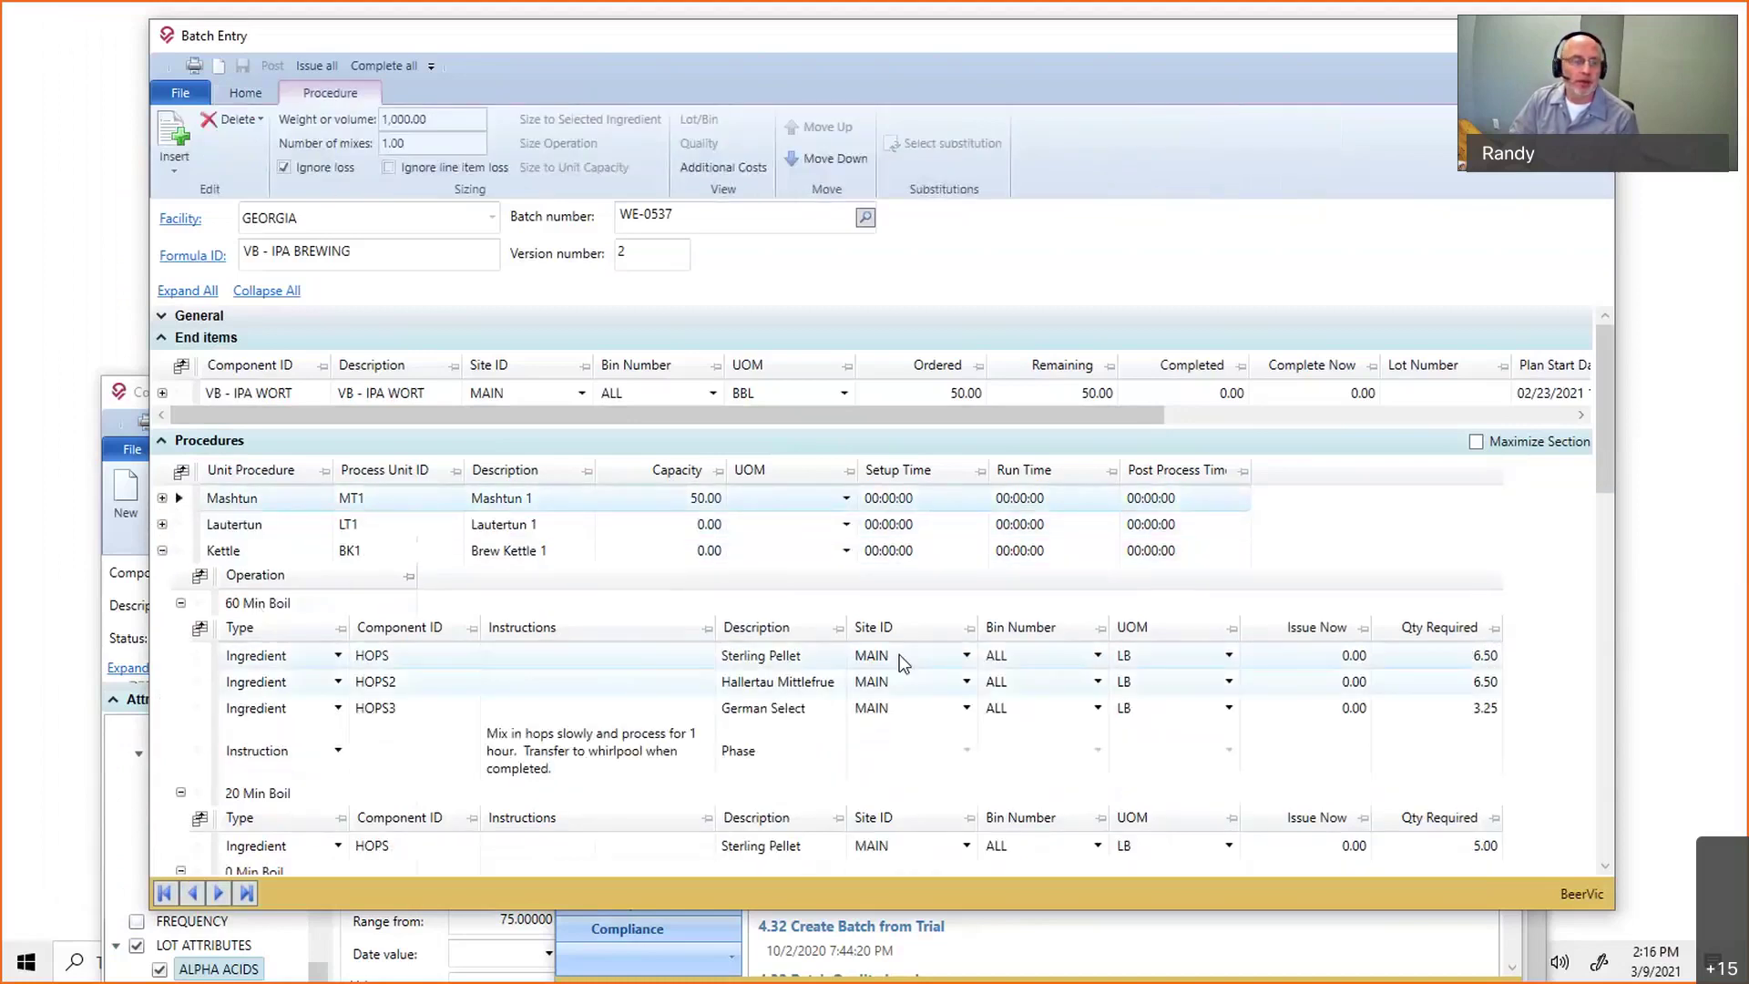
pyautogui.click(1354, 656)
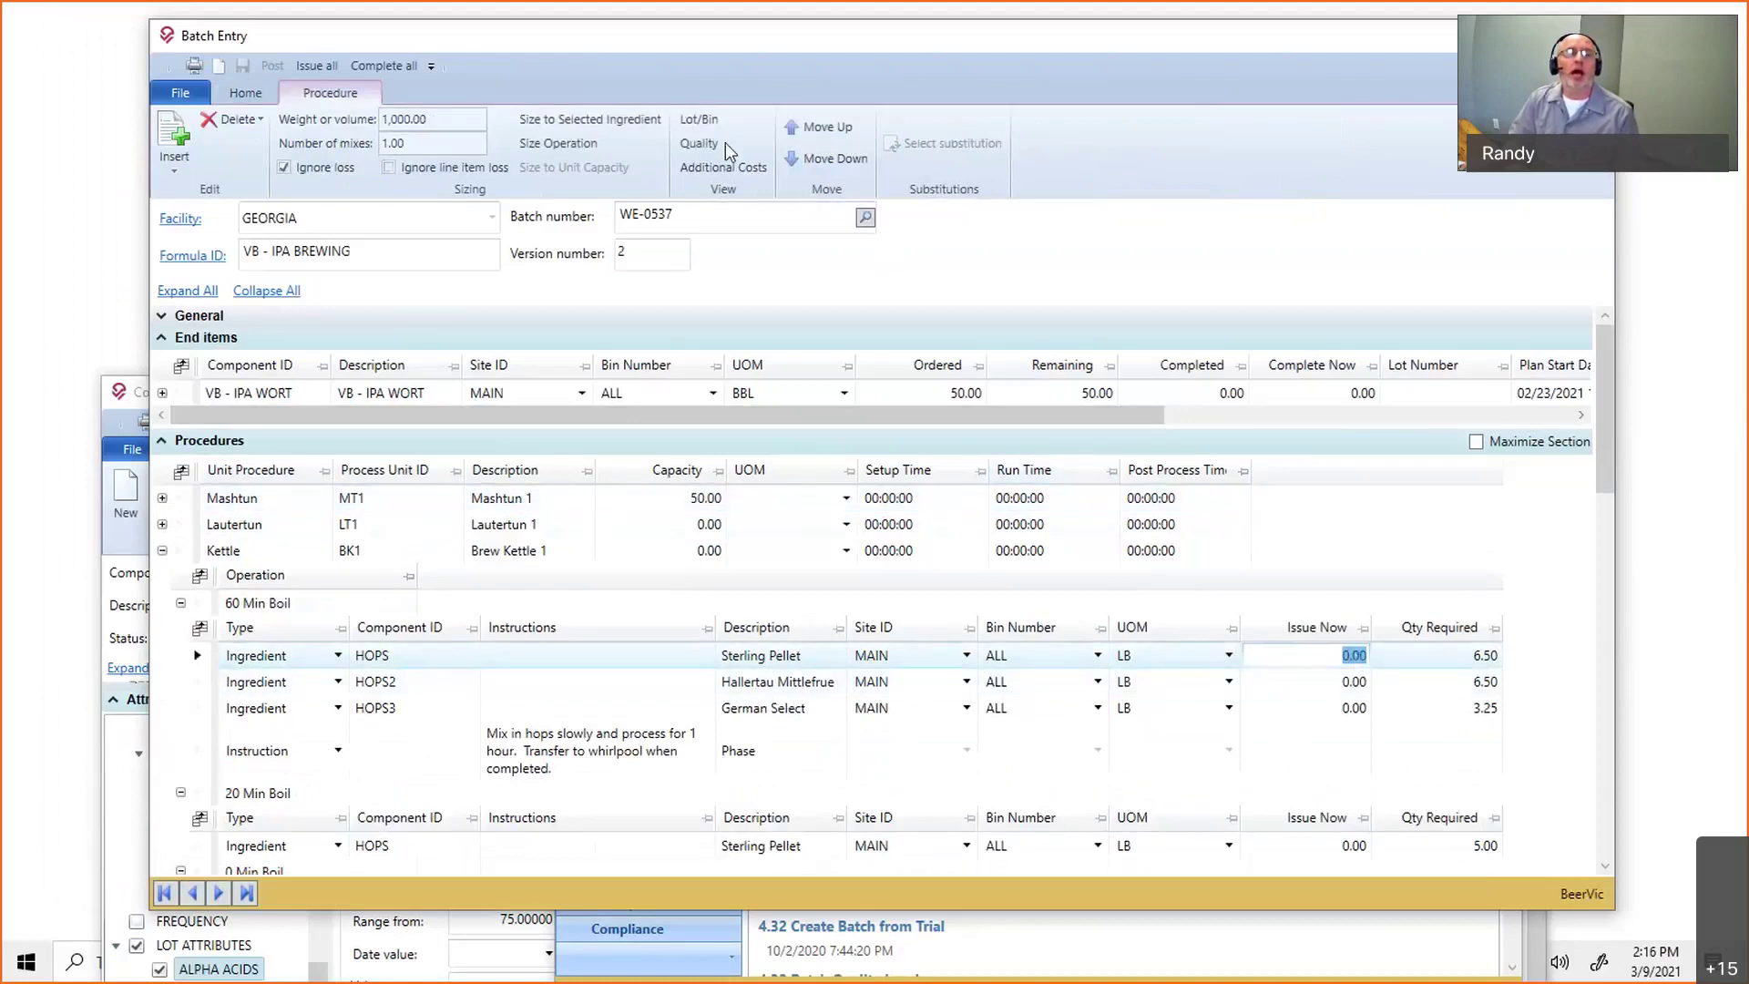
pyautogui.click(703, 123)
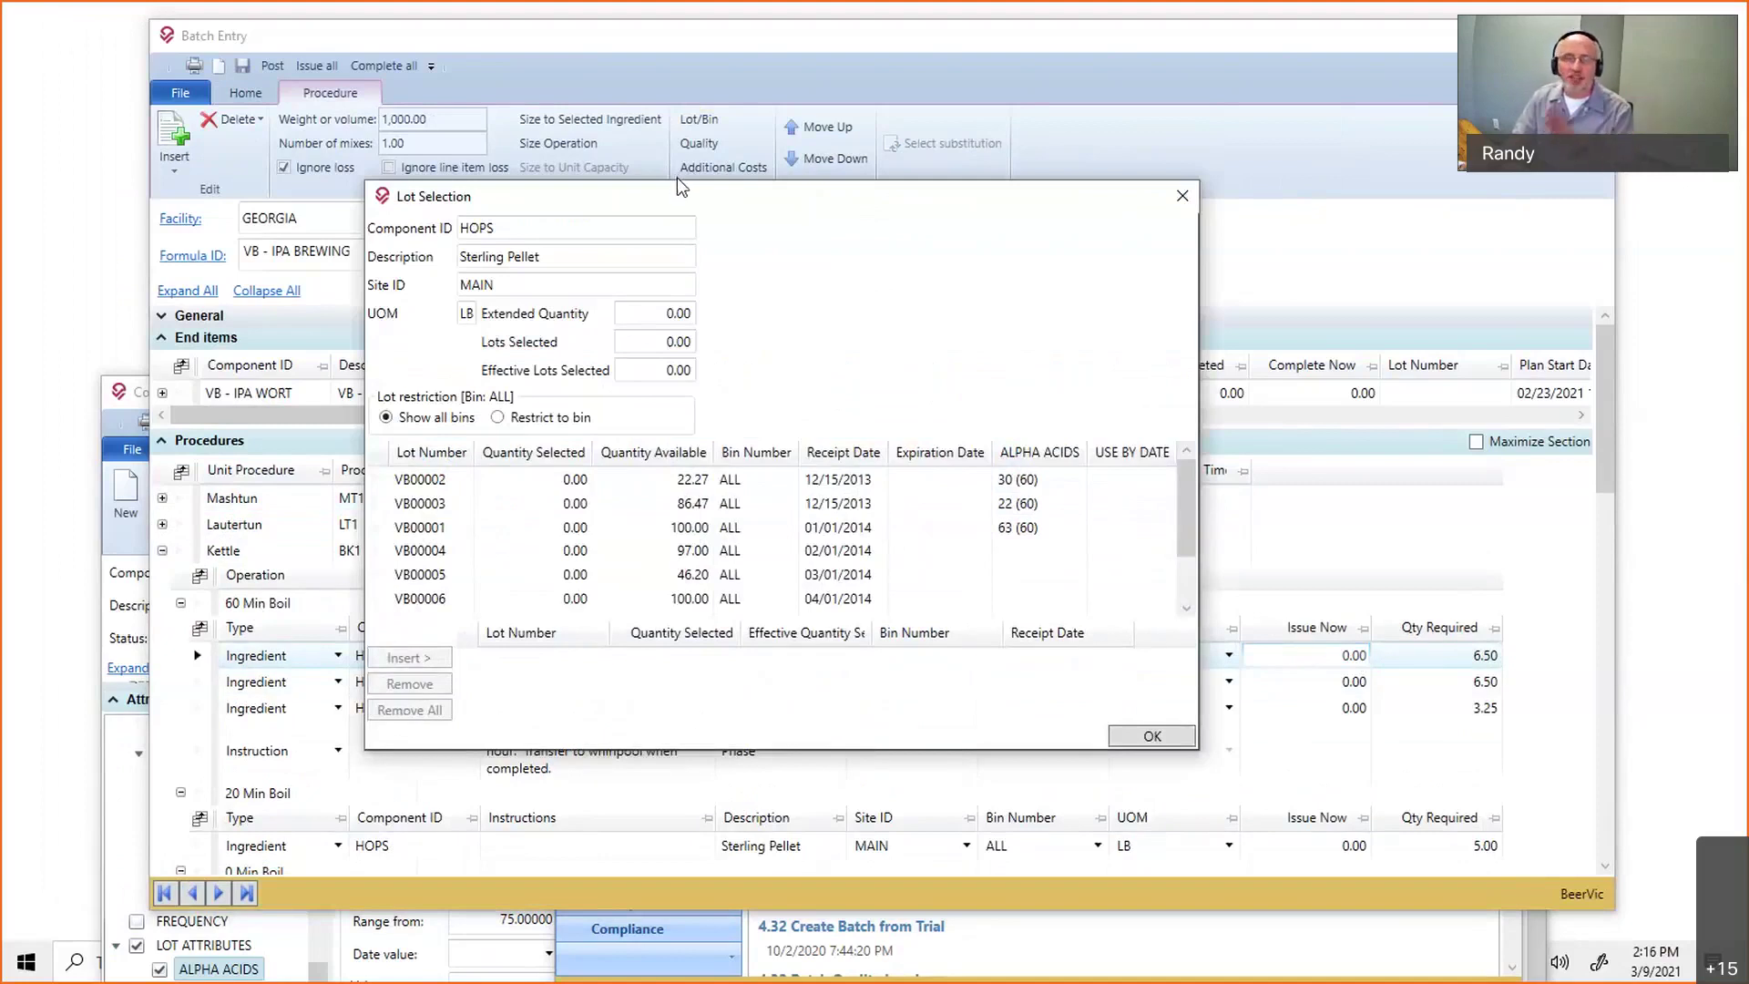
pyautogui.click(1011, 527)
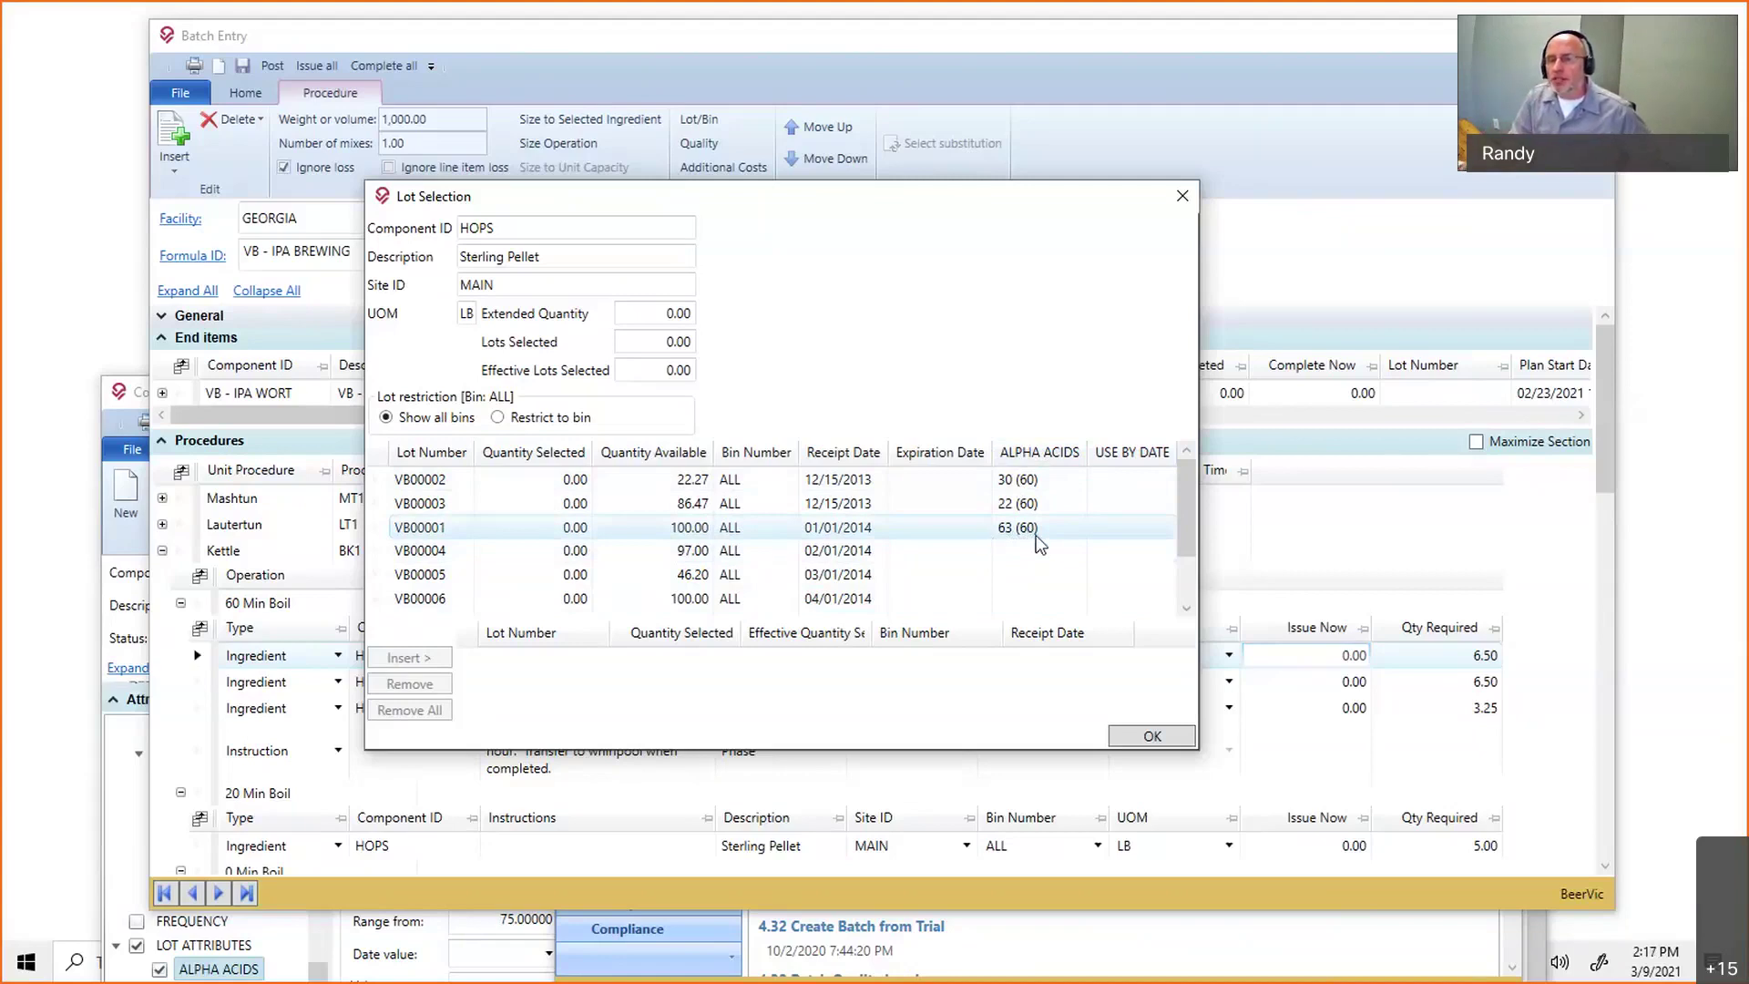
pyautogui.click(1021, 538)
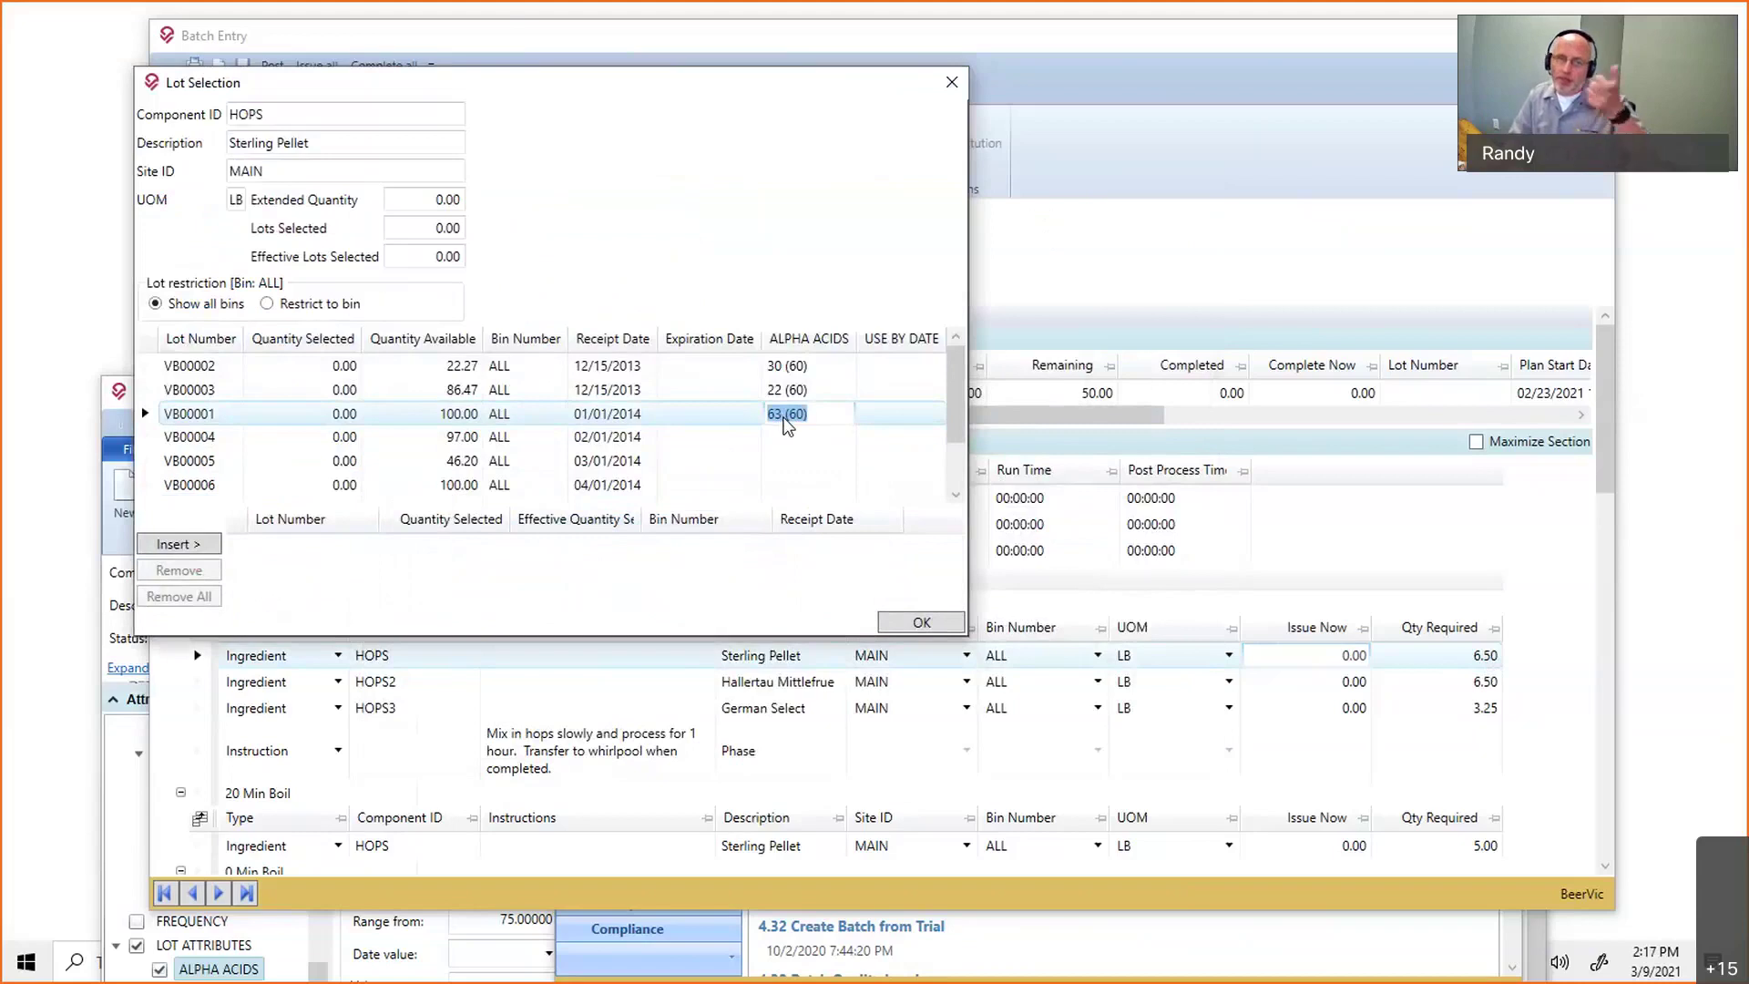
pyautogui.click(182, 545)
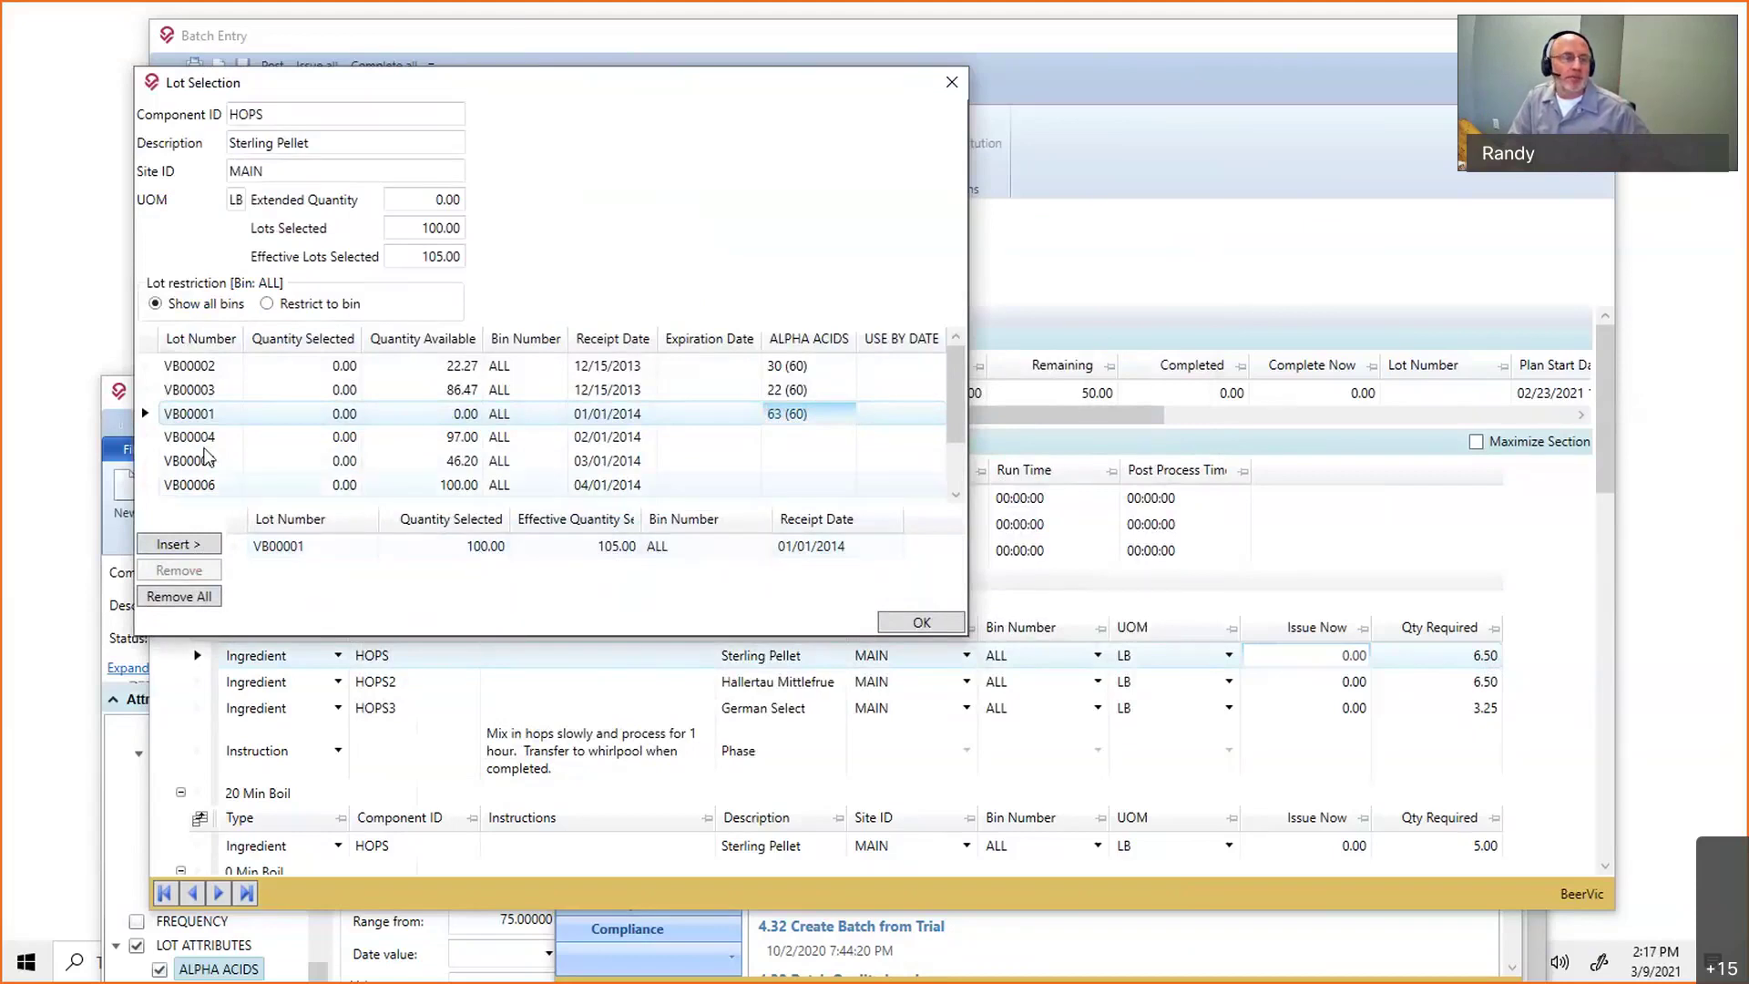
pyautogui.click(442, 547)
pyautogui.click(179, 570)
pyautogui.click(194, 414)
pyautogui.doubleClick(194, 415)
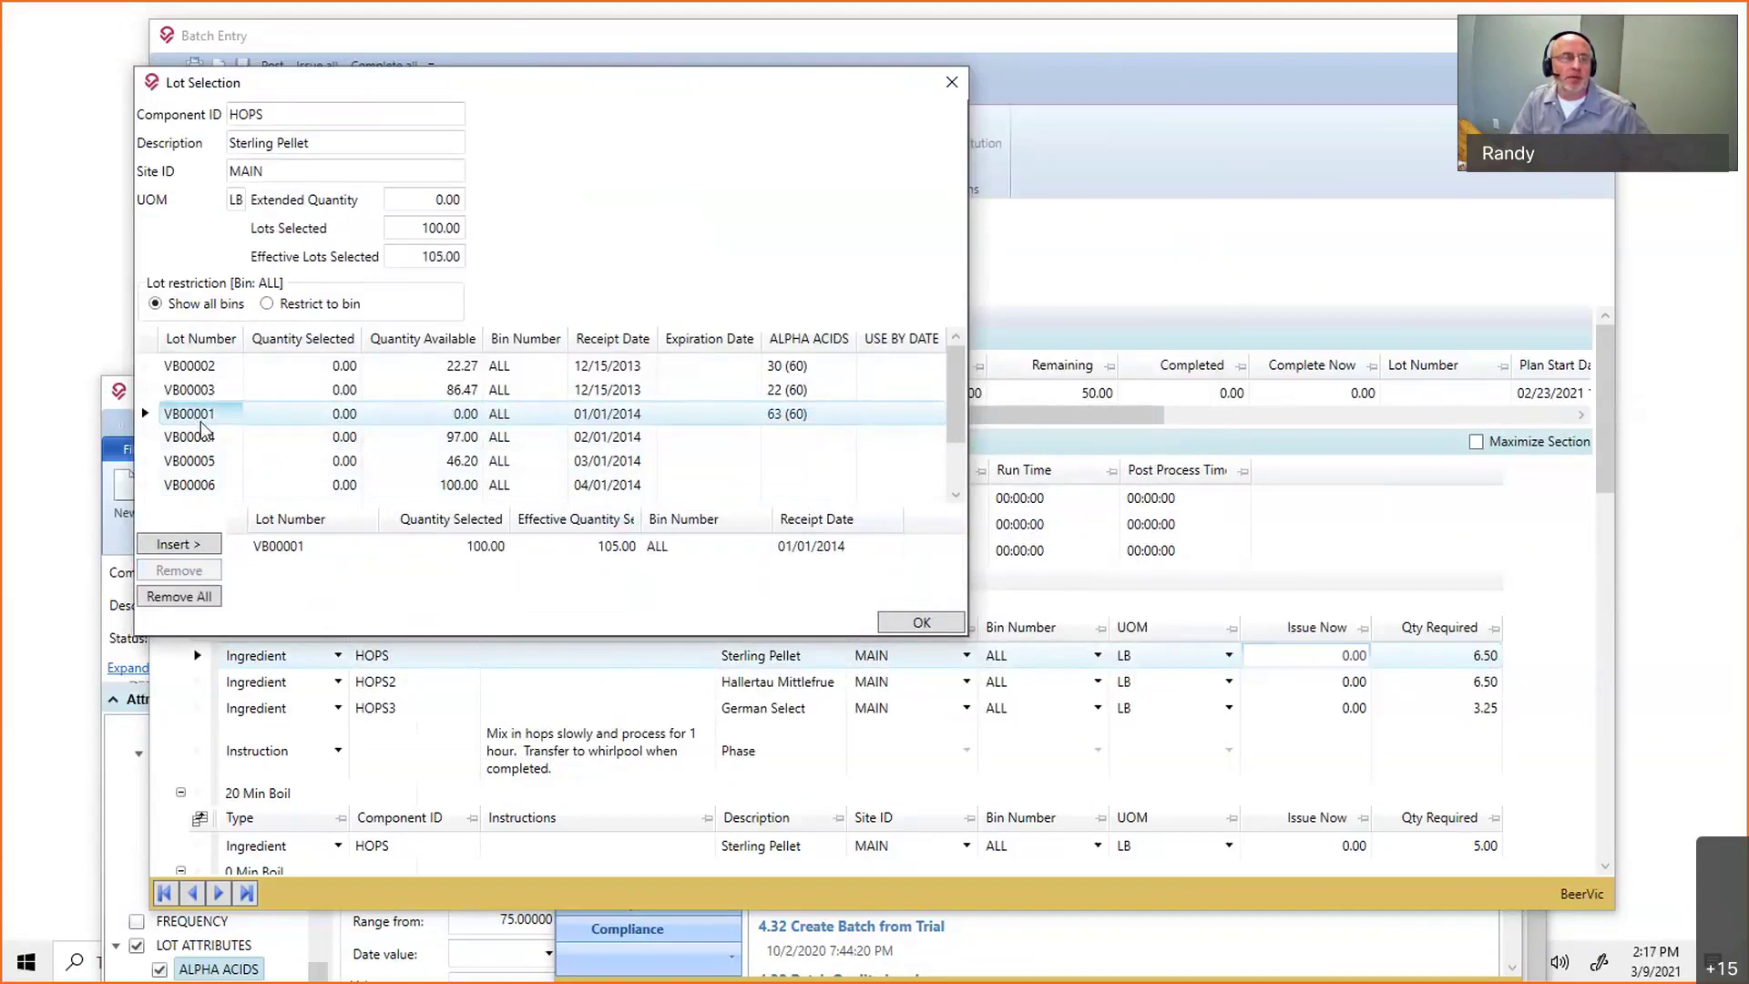
pyautogui.click(178, 596)
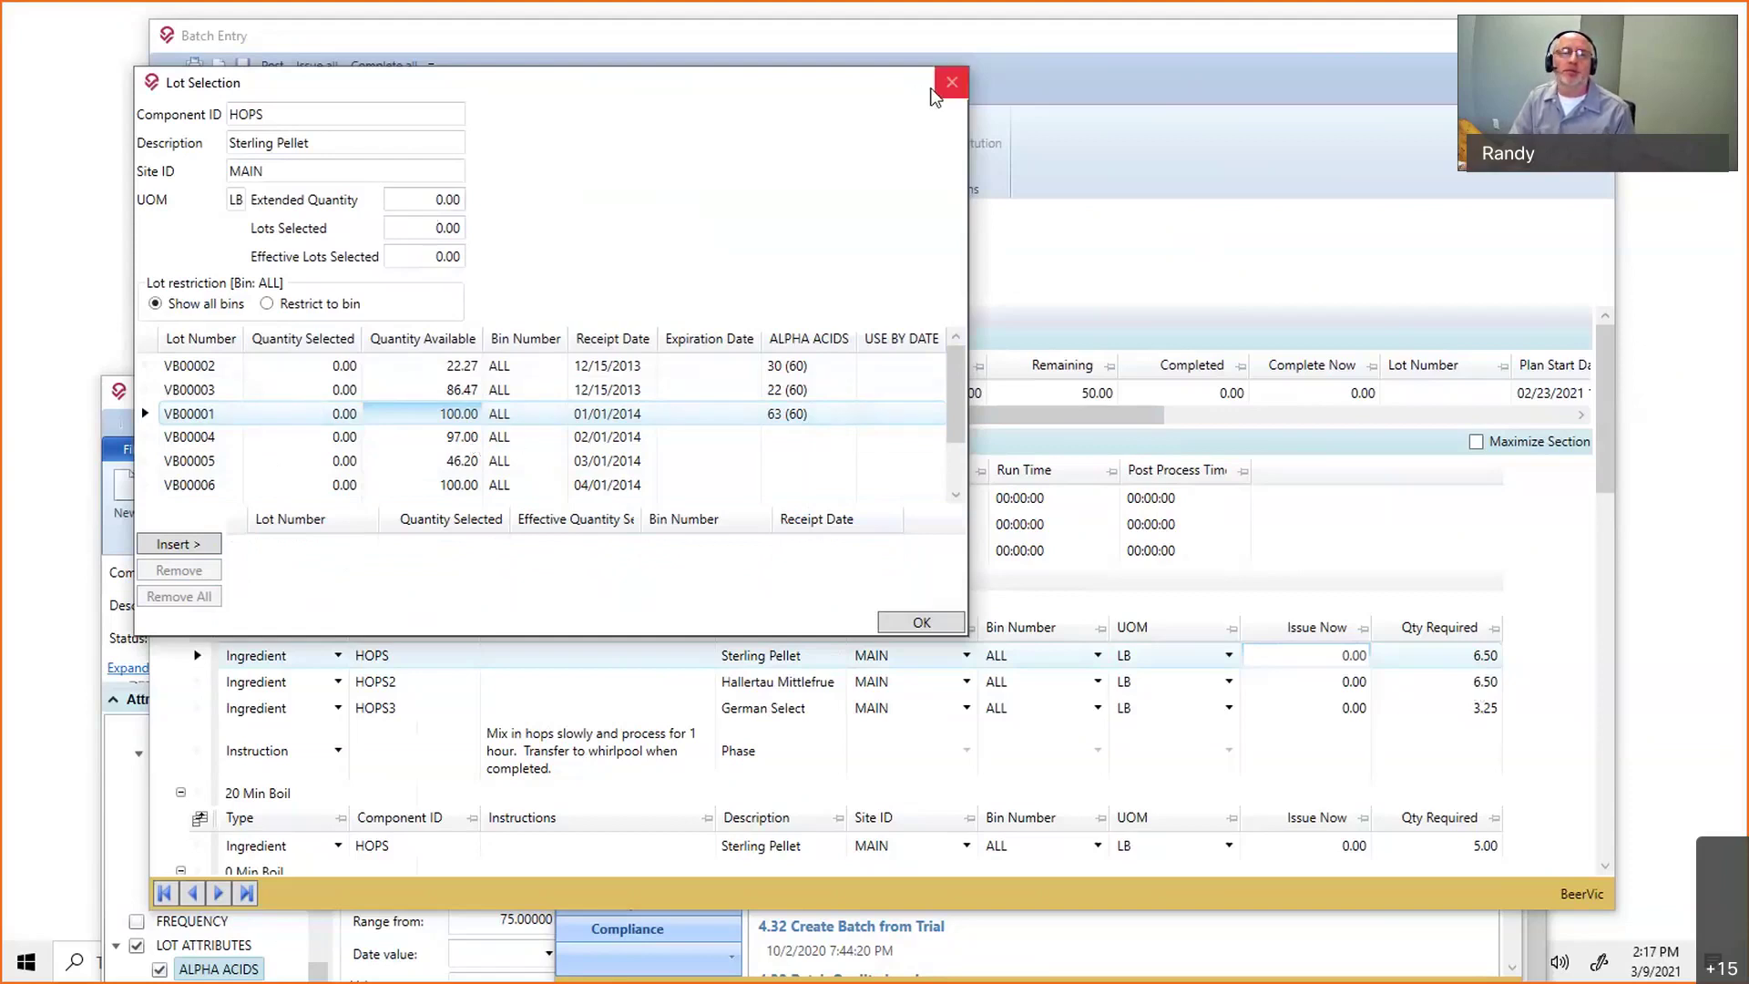
pyautogui.click(951, 82)
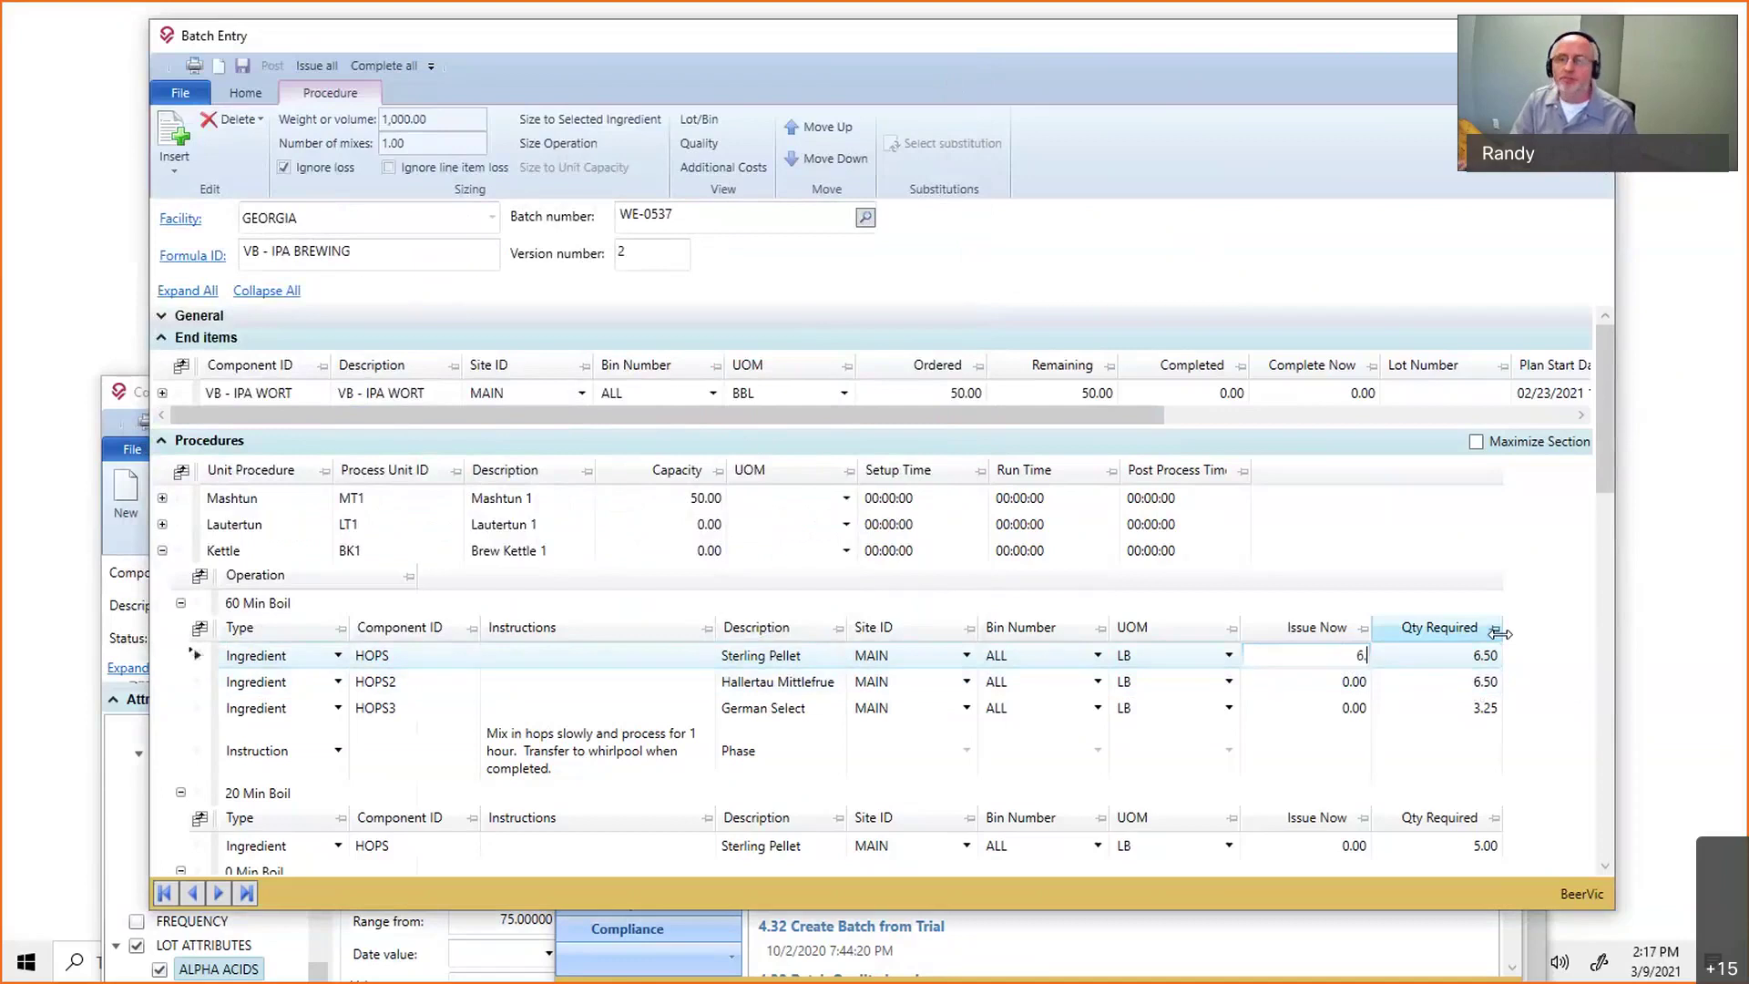
# Set the 60 Min Boil HOPS ingredient's Issue Now quantity to 13 and remove lot VB00002 from its selected lots.
pyautogui.write('13')
pyautogui.press('Return')
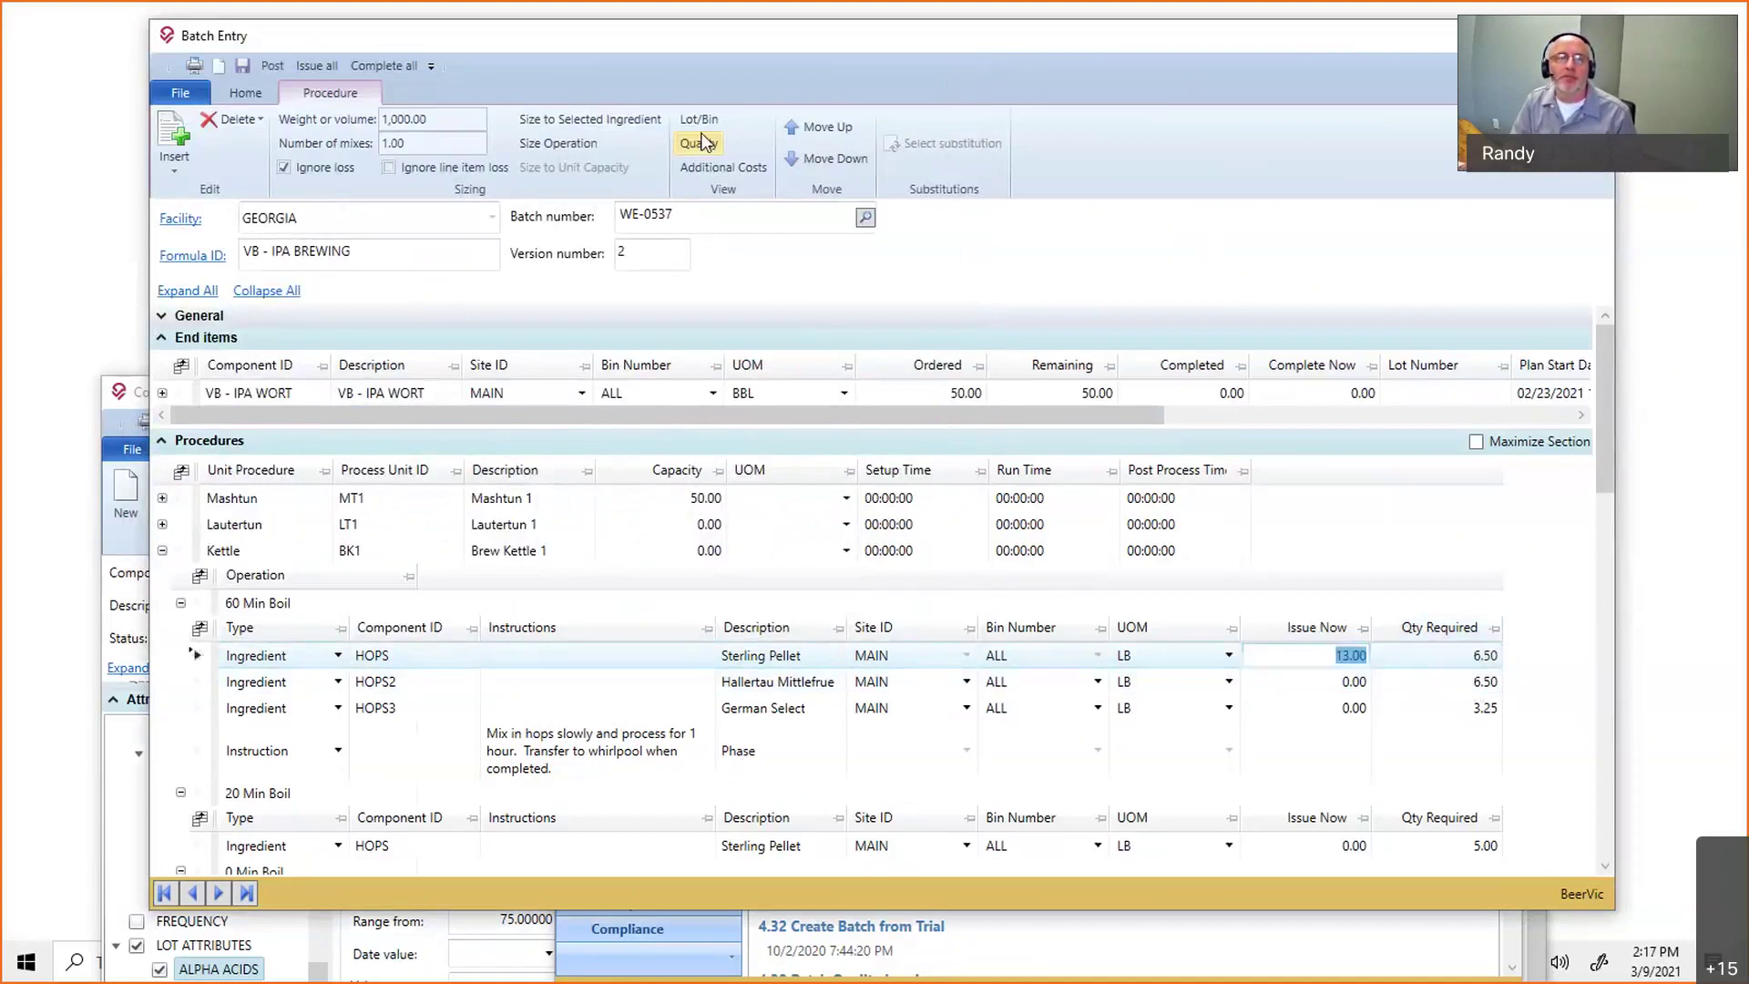
pyautogui.click(698, 120)
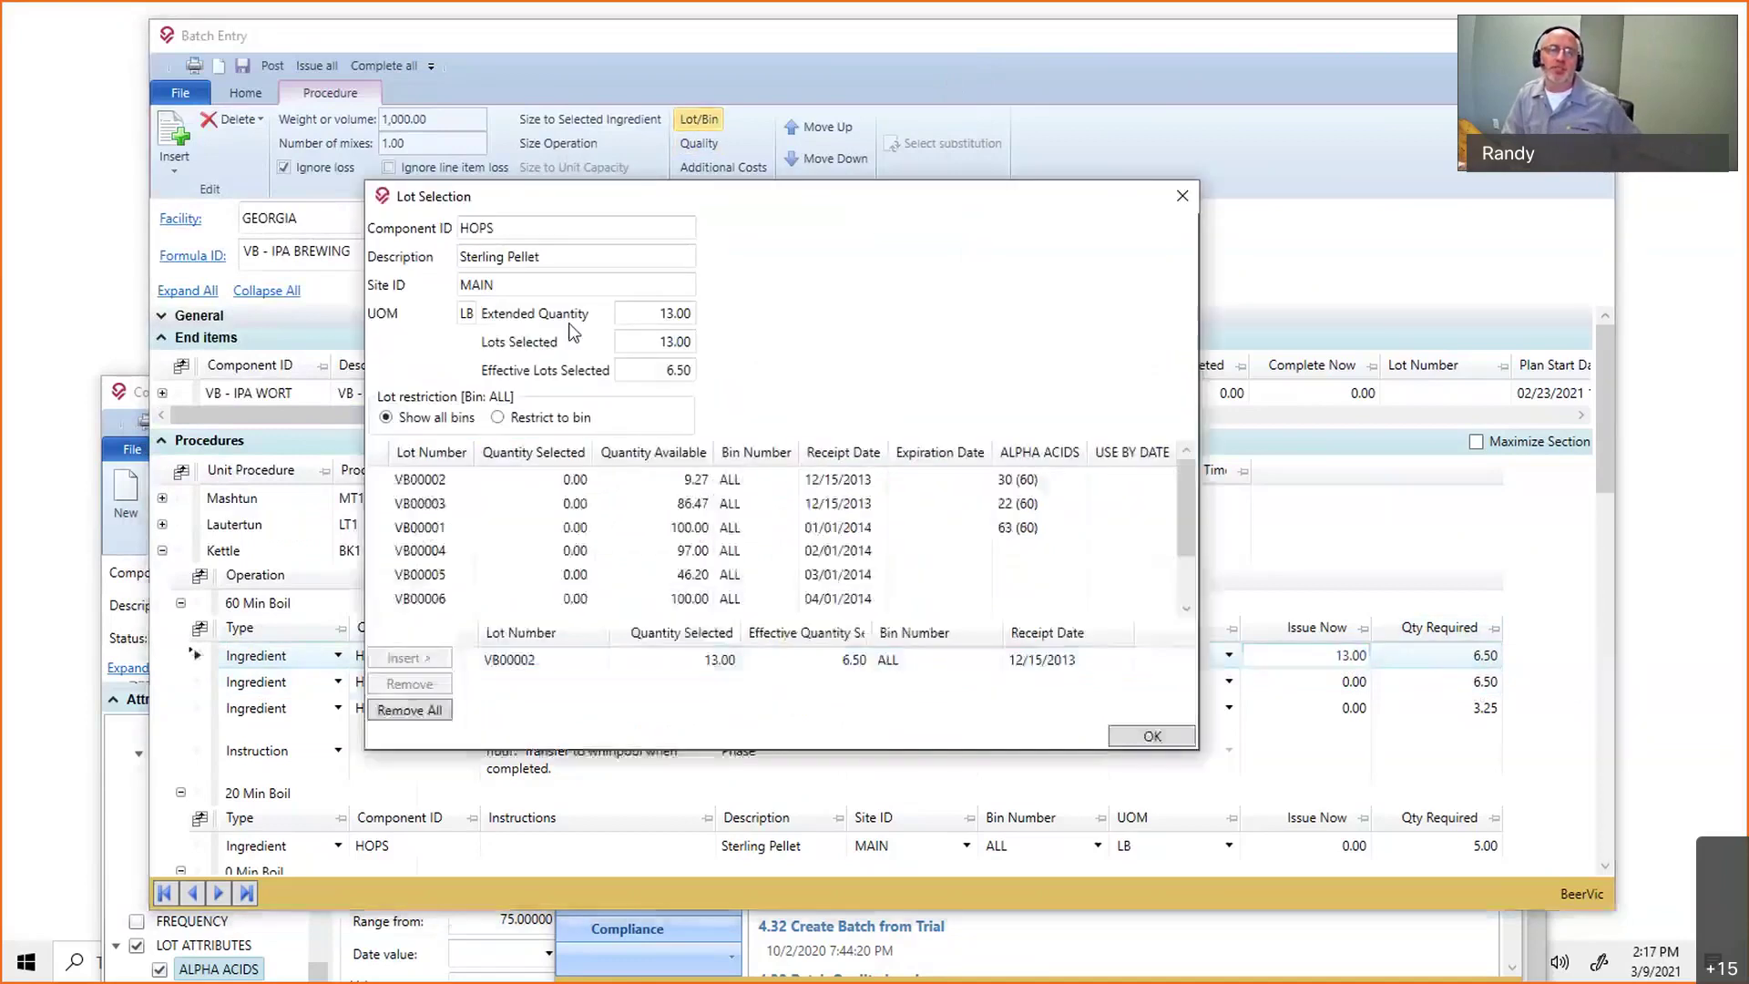
pyautogui.click(856, 659)
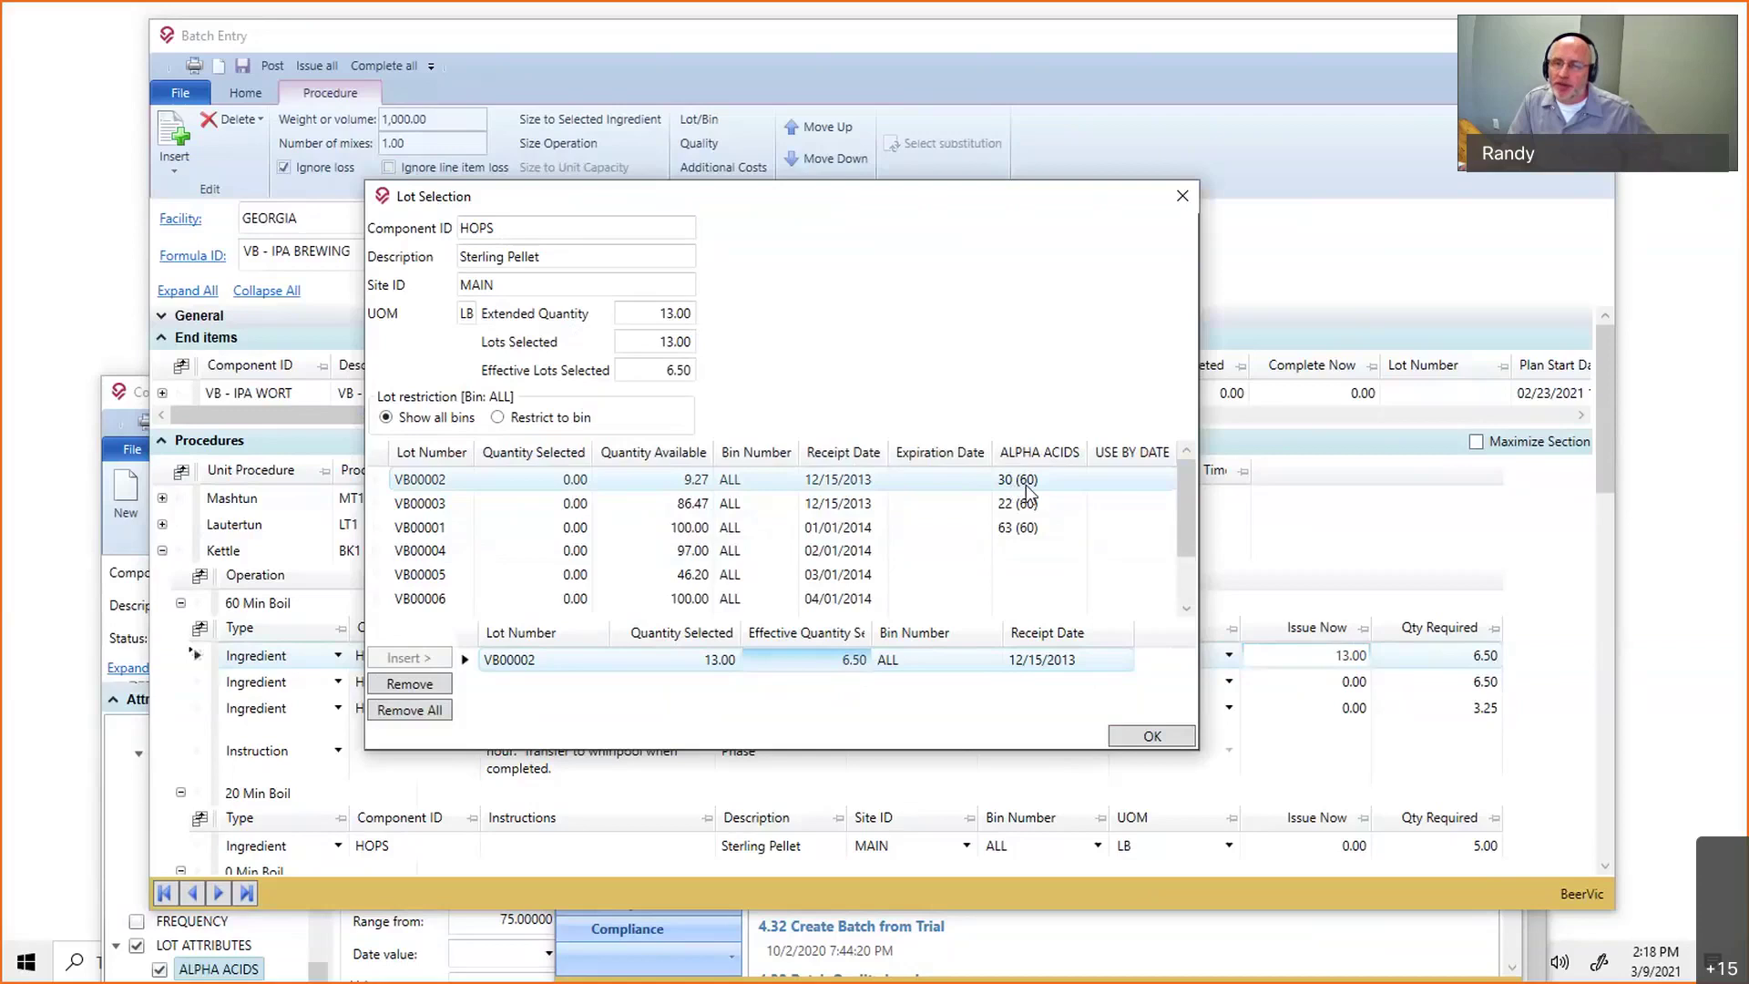
pyautogui.click(725, 666)
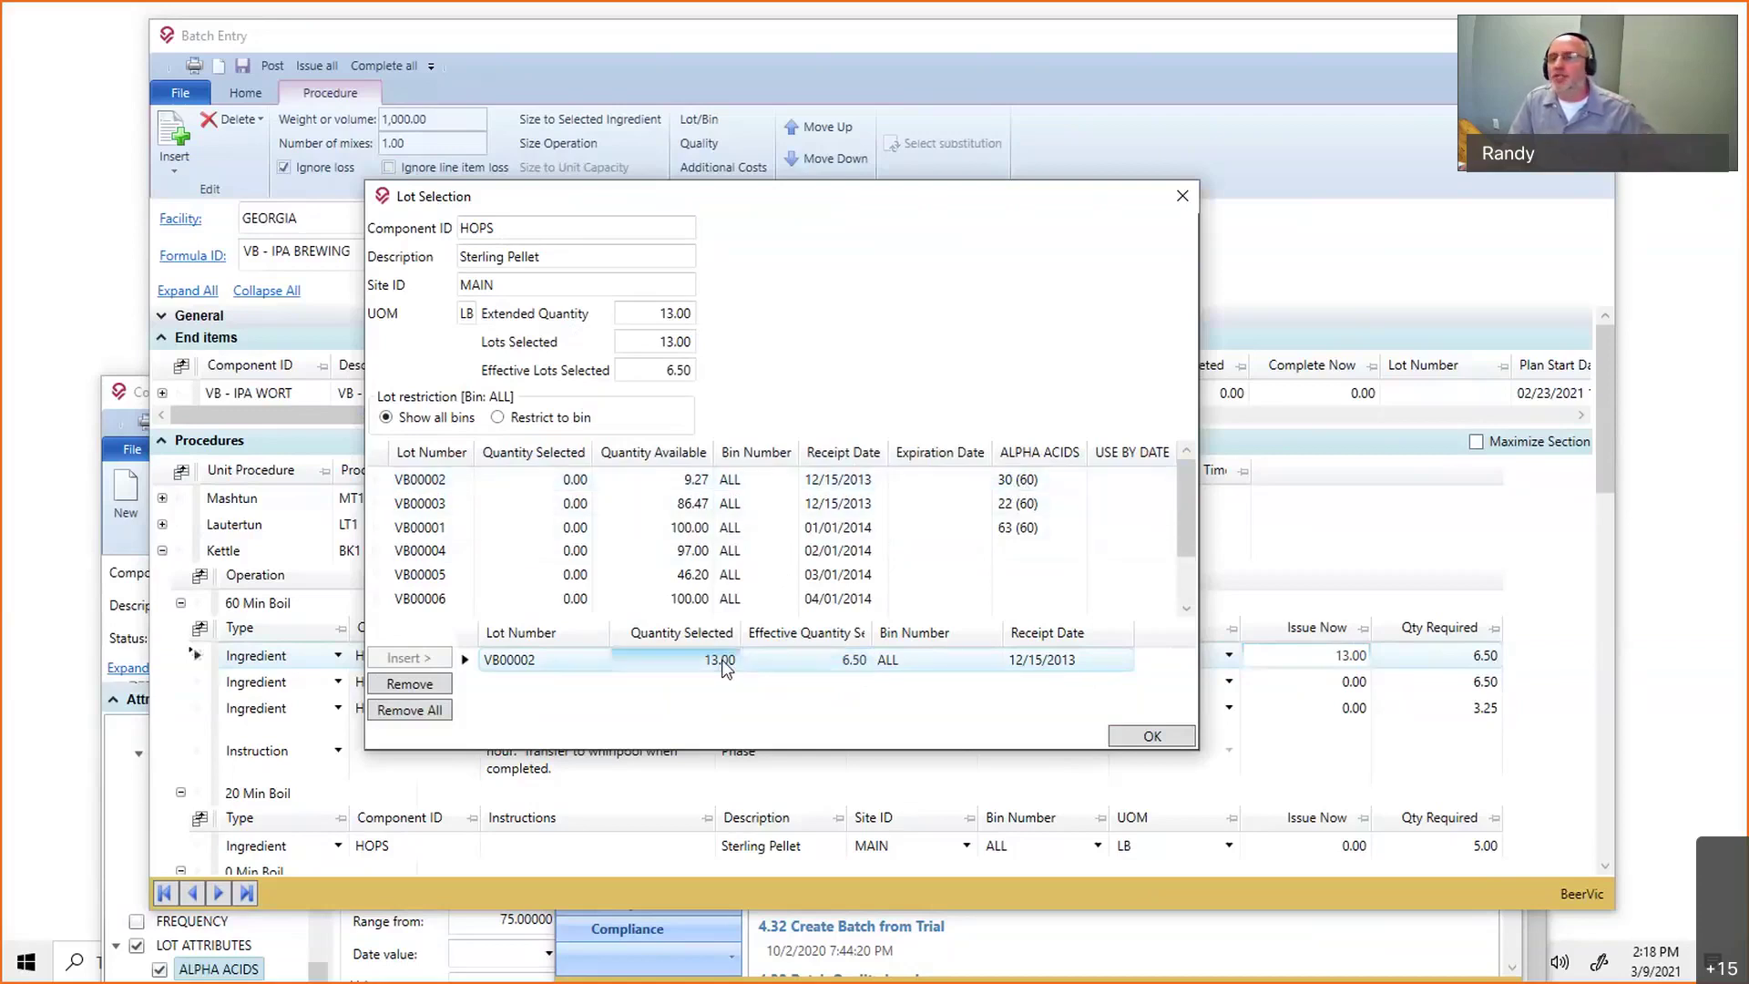
pyautogui.click(413, 687)
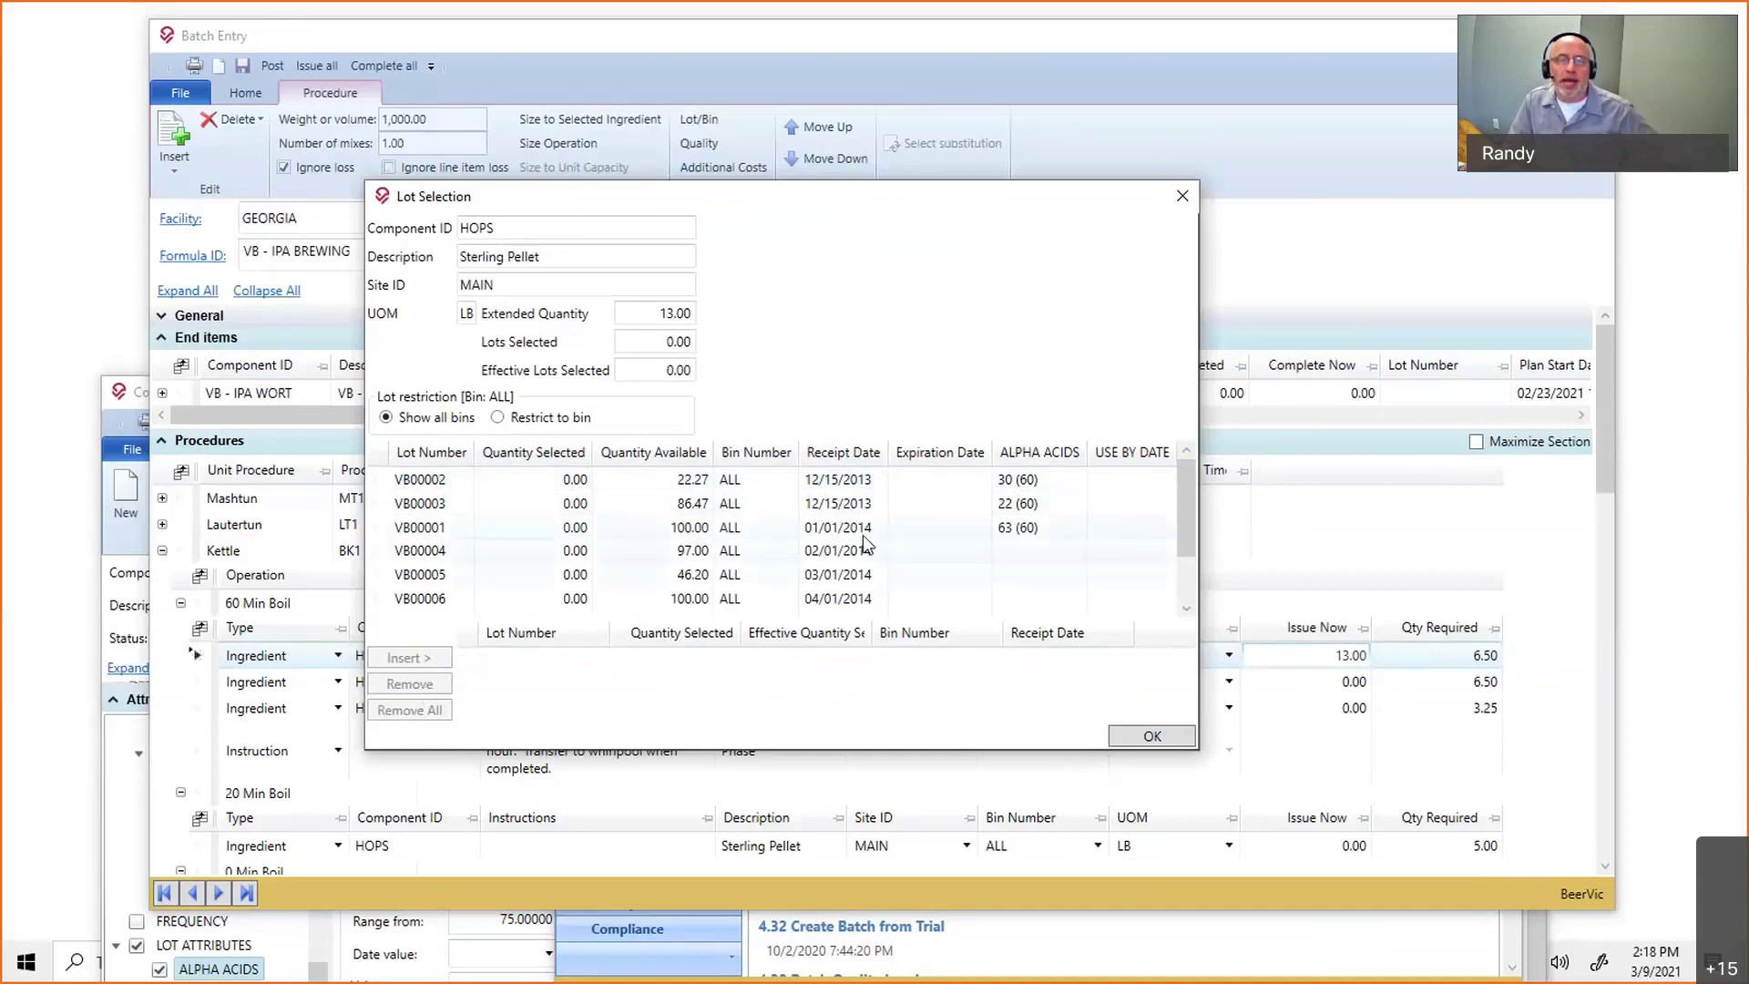
pyautogui.click(820, 526)
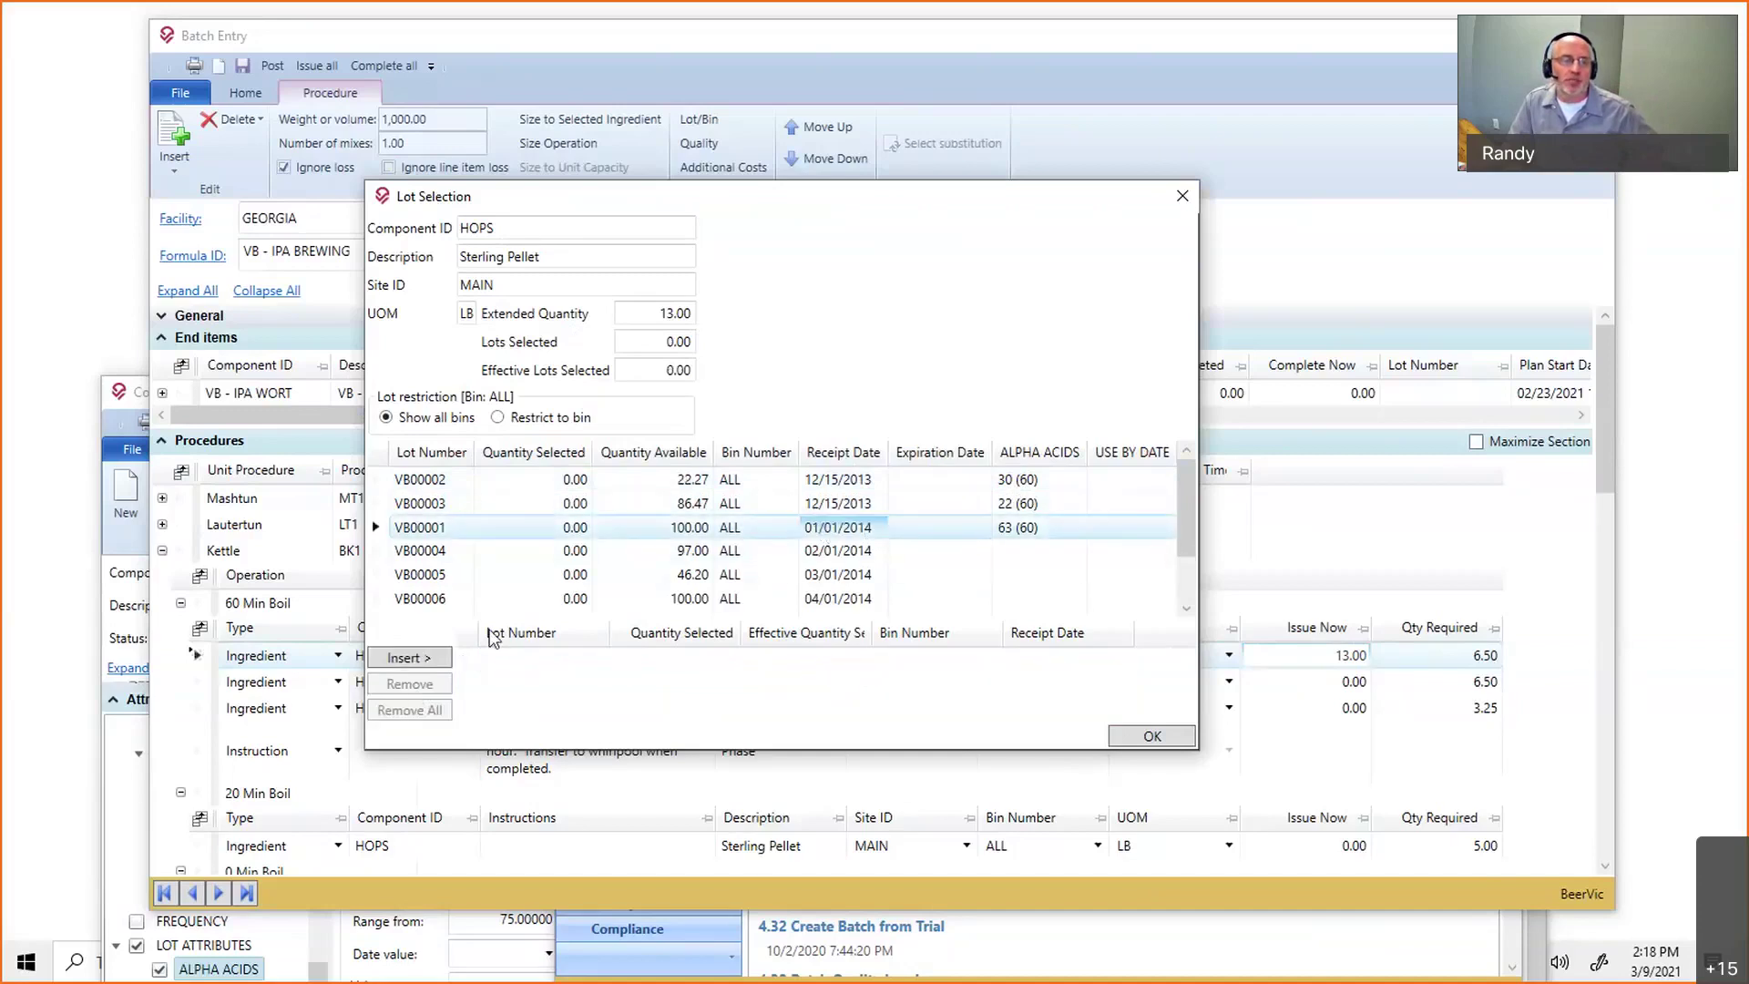
pyautogui.click(418, 663)
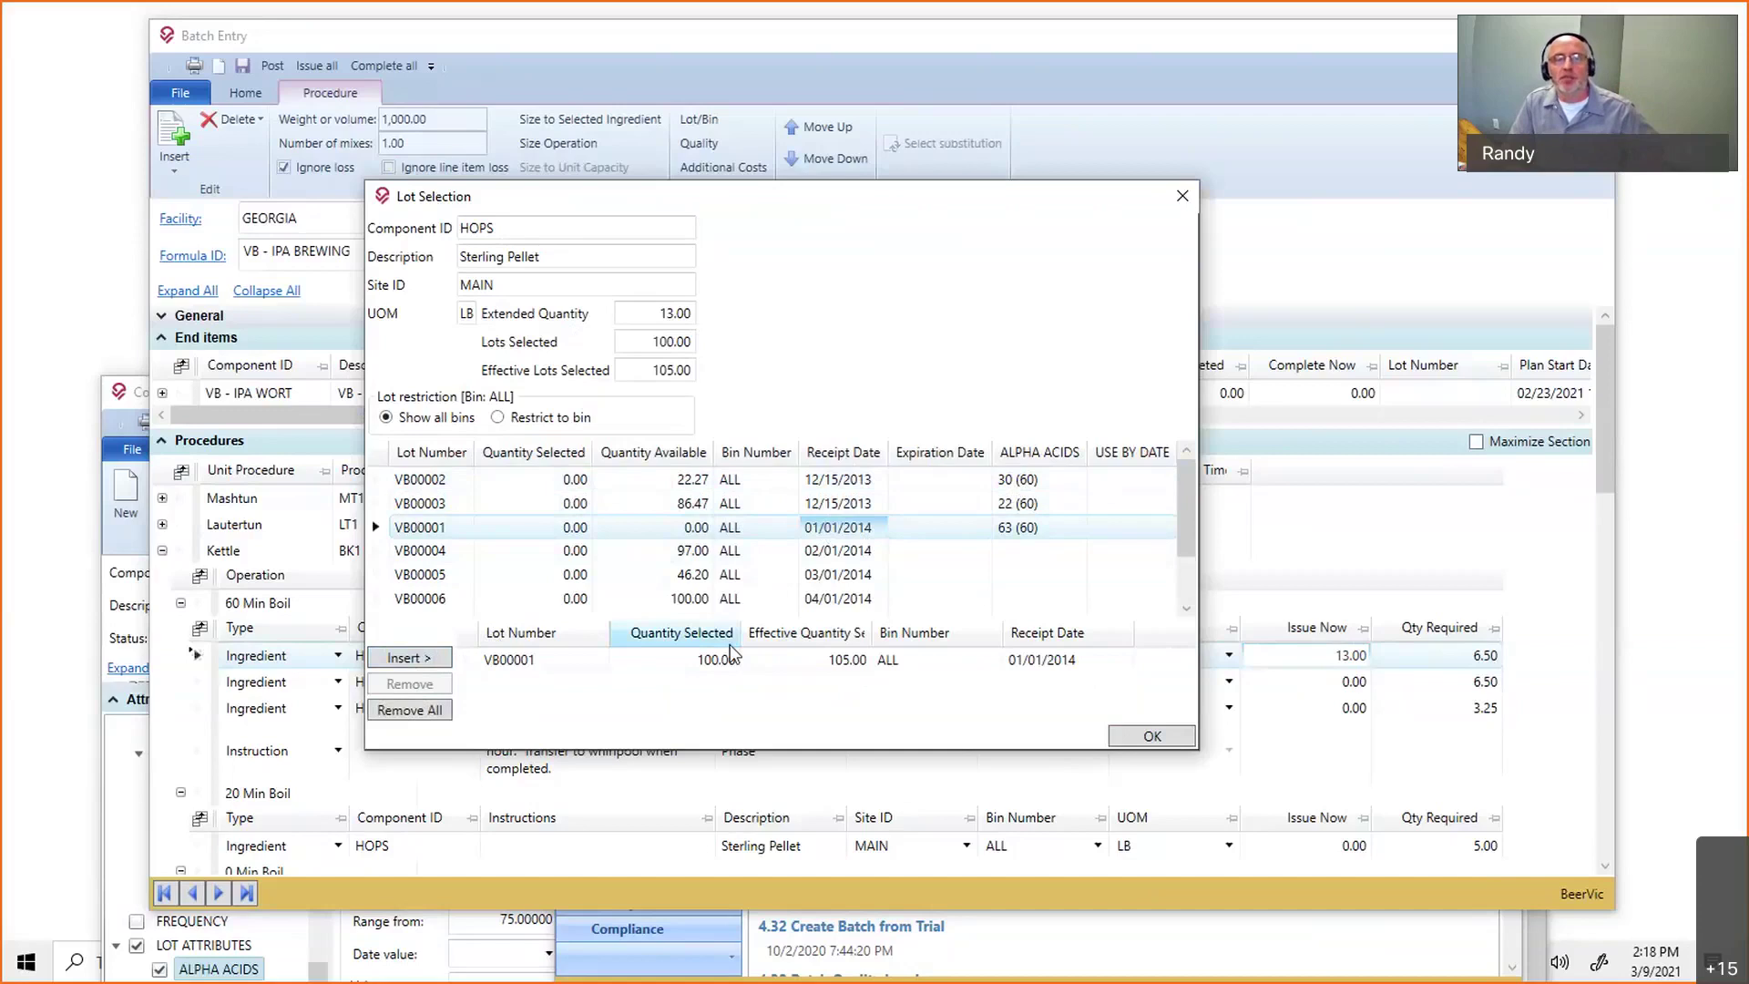
pyautogui.click(756, 659)
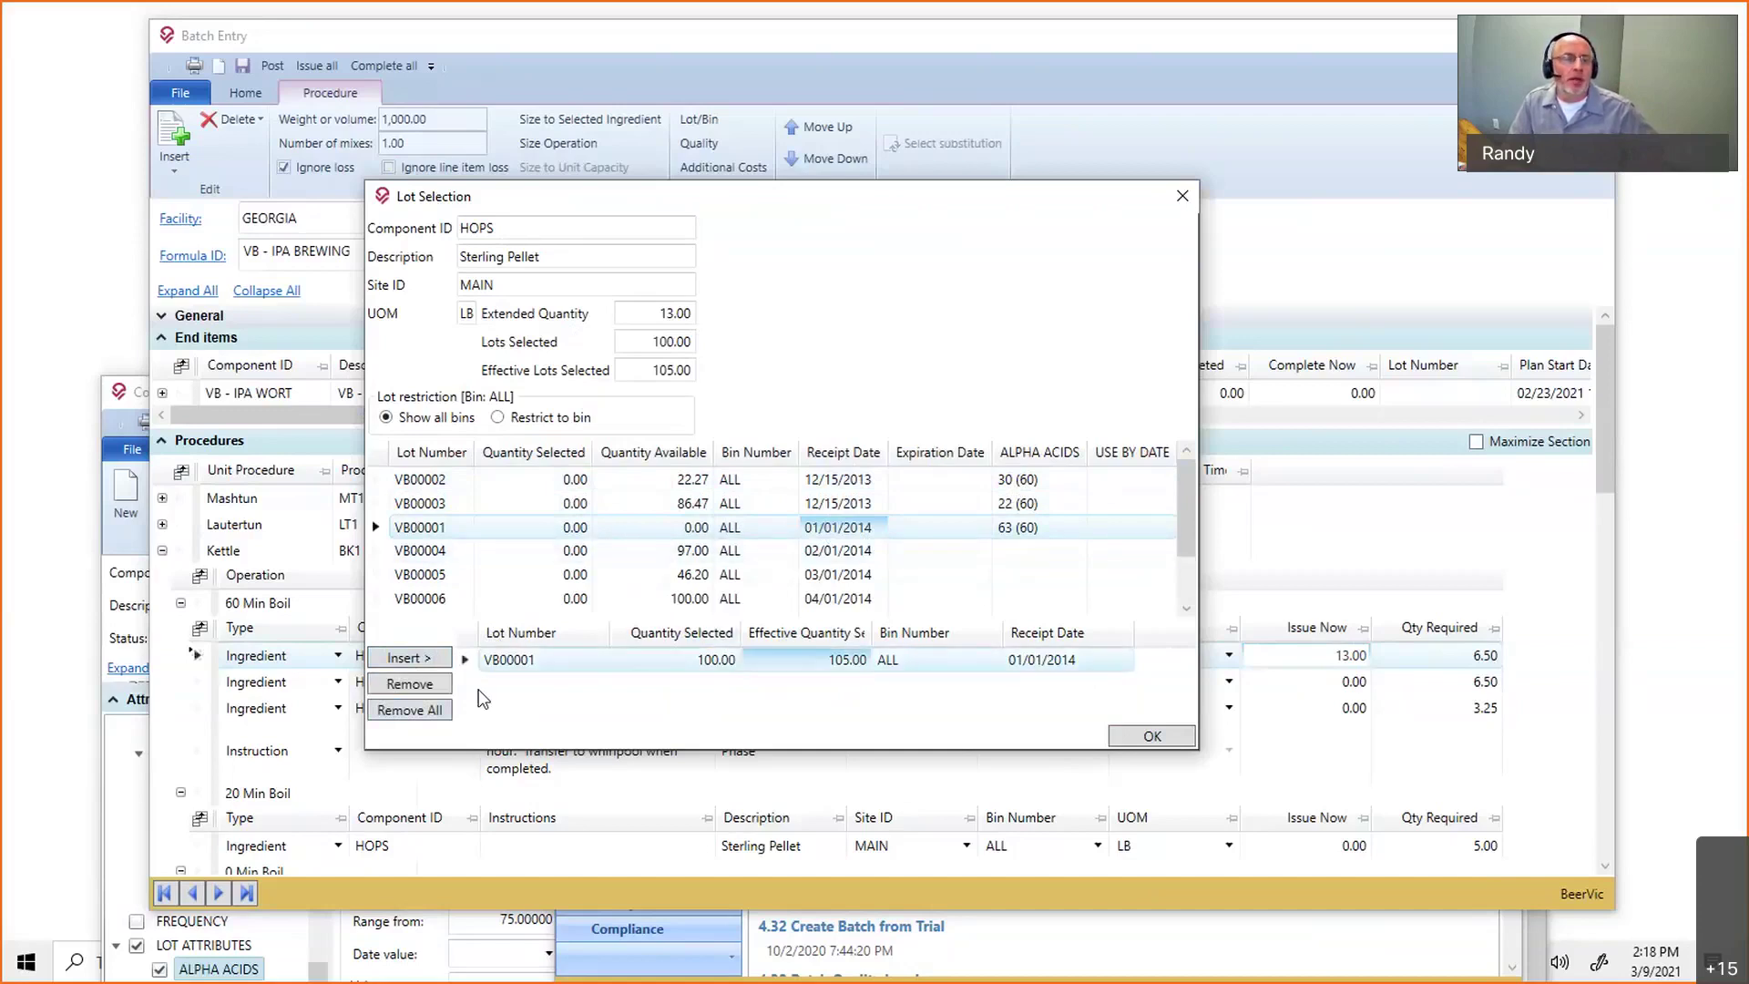
pyautogui.click(409, 685)
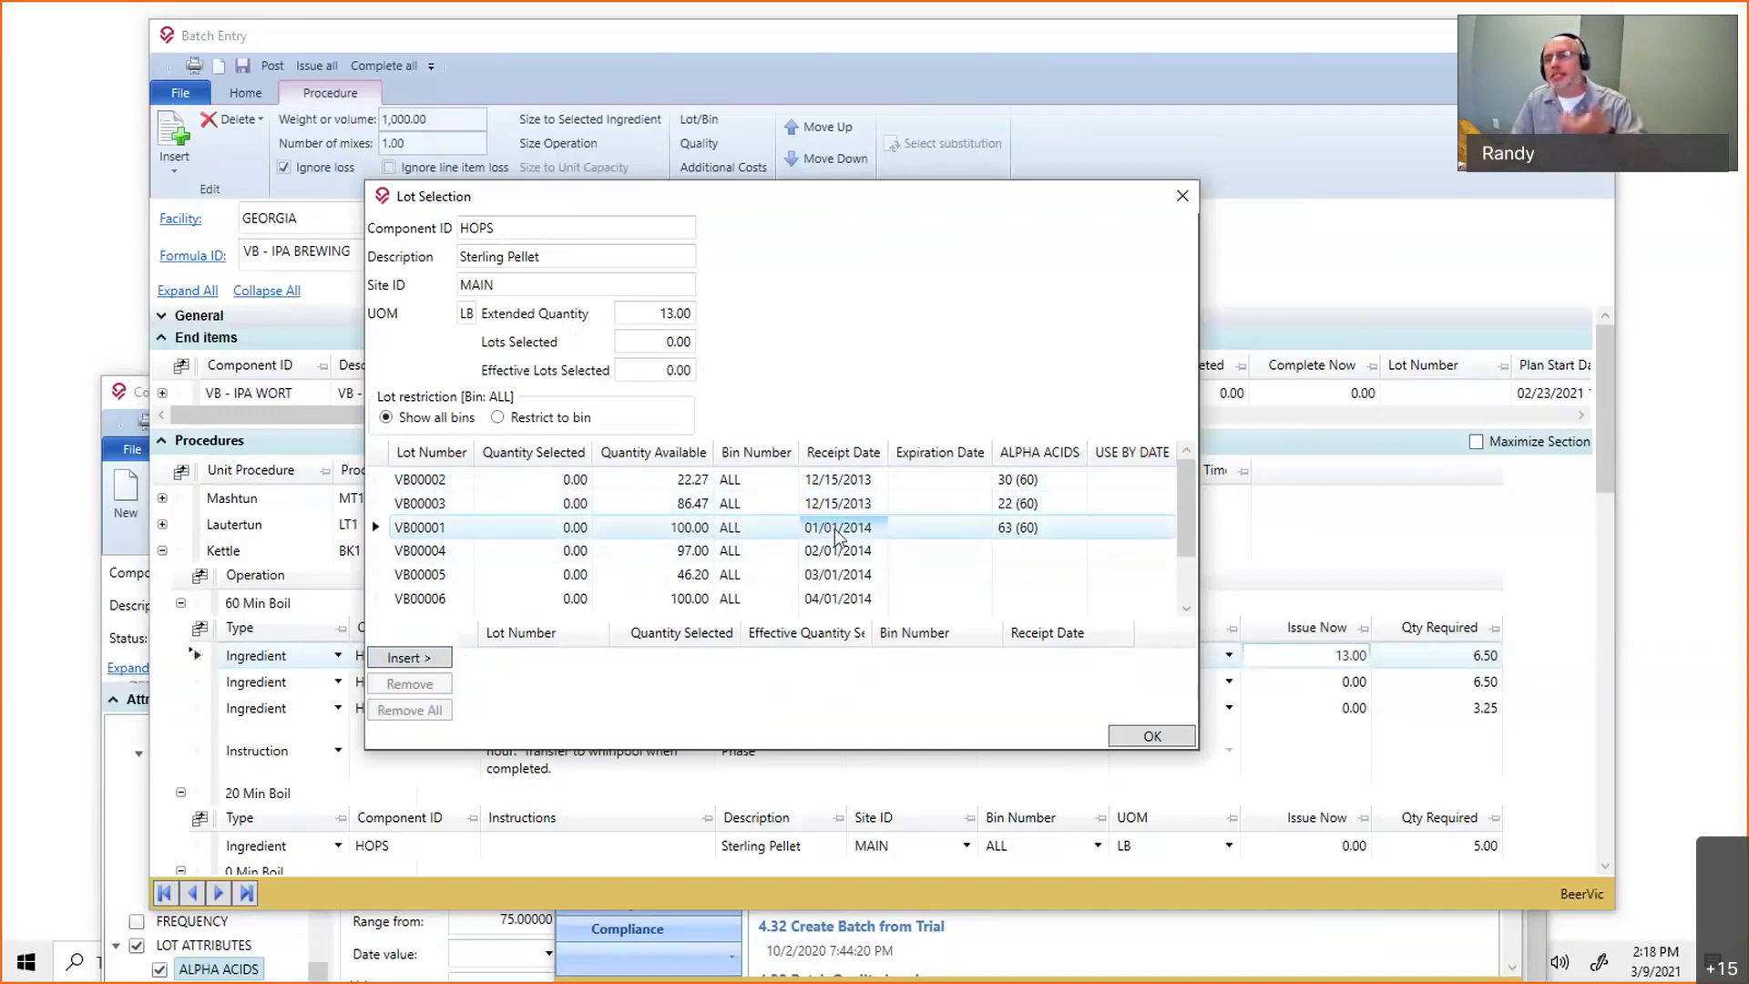
# Allocate lot VB00001 to cover the HOPS extended quantity and confirm the lot selection.
pyautogui.doubleClick(837, 536)
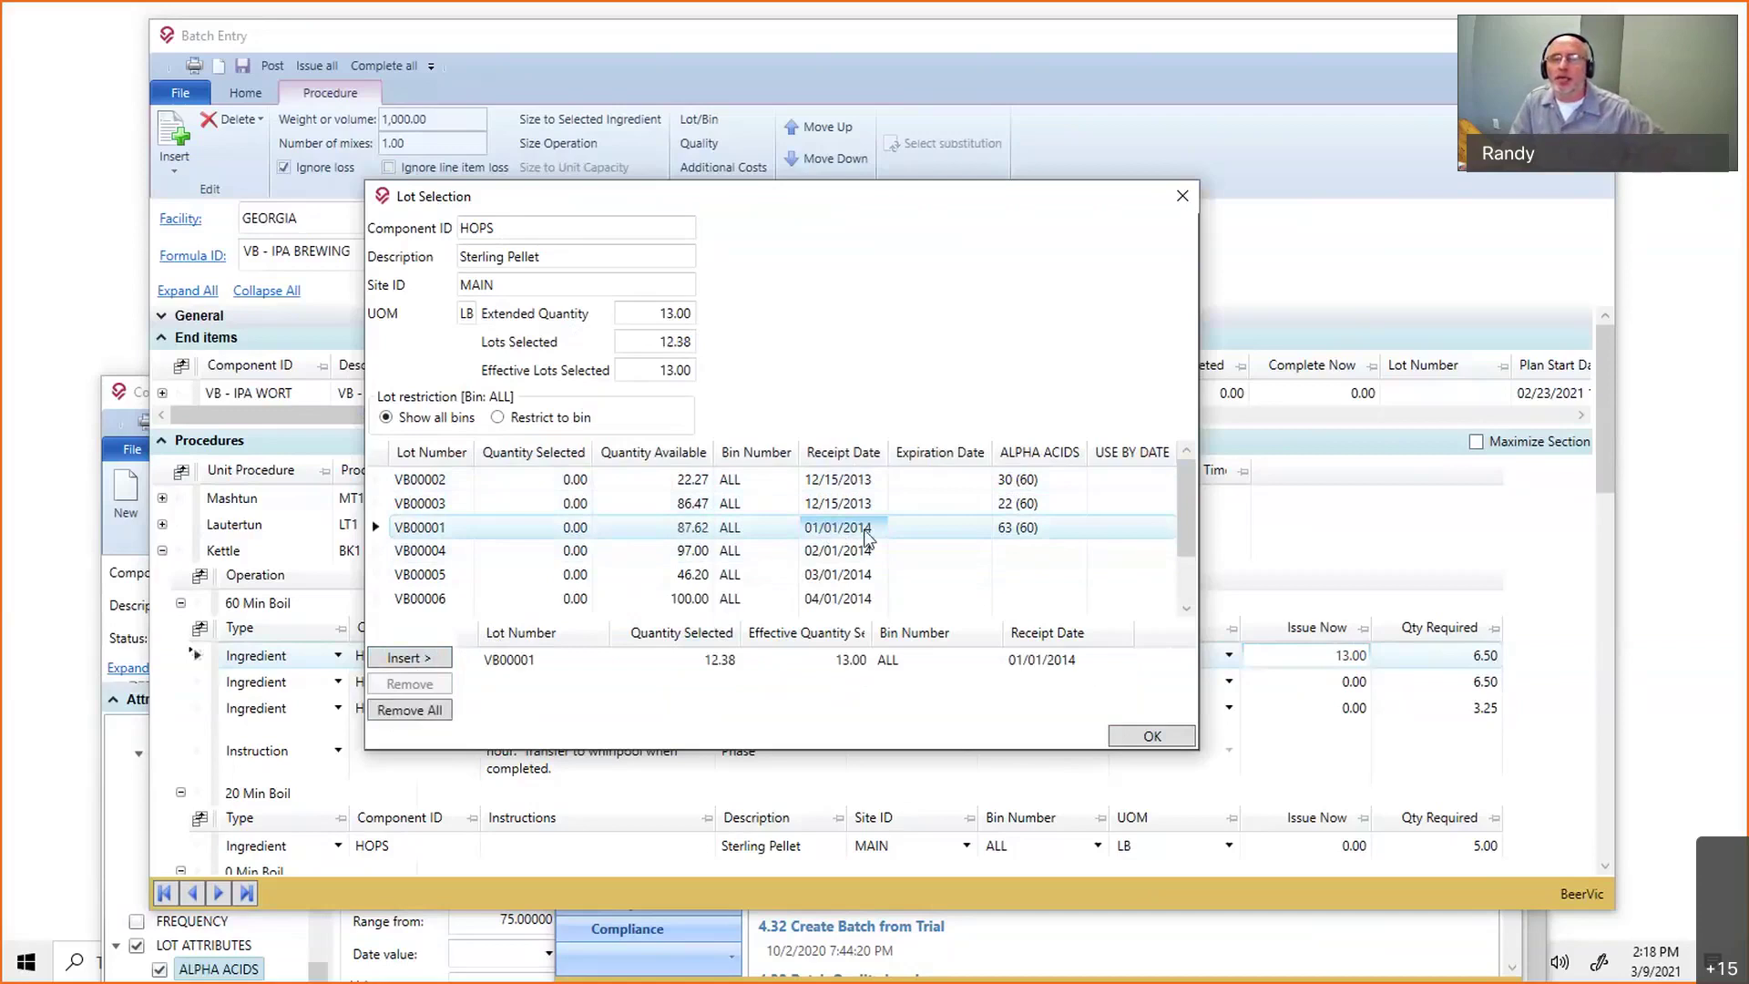
pyautogui.click(717, 661)
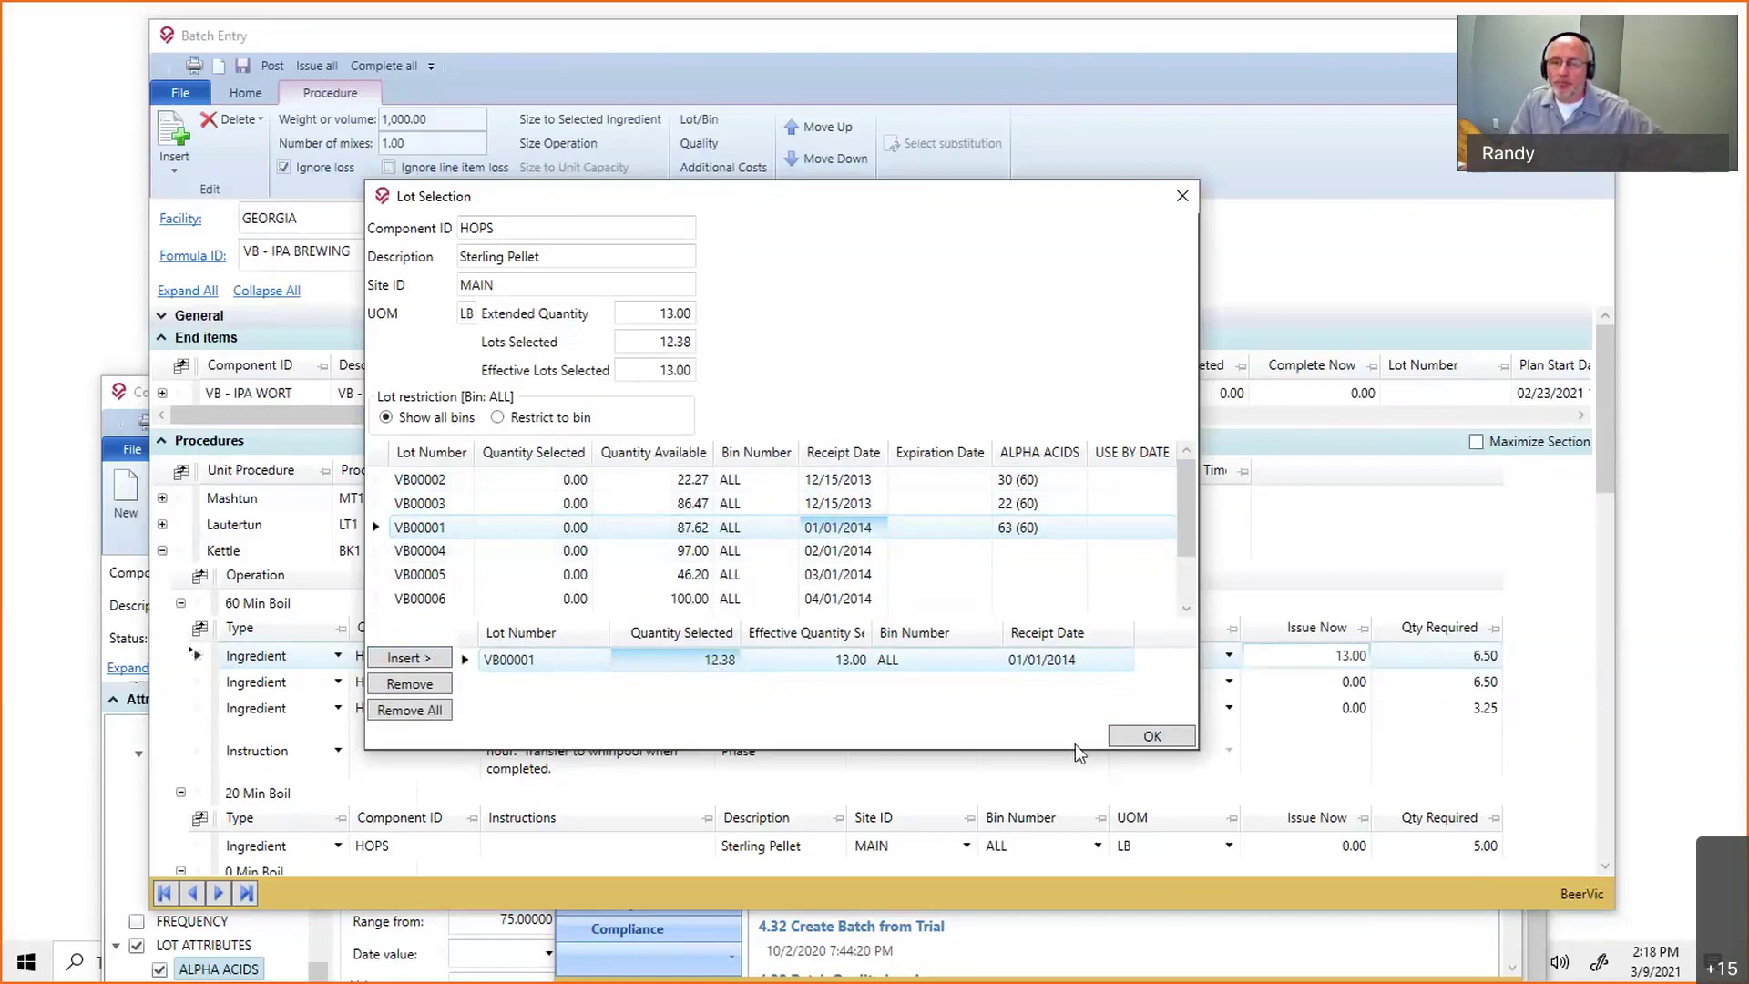
pyautogui.click(1157, 738)
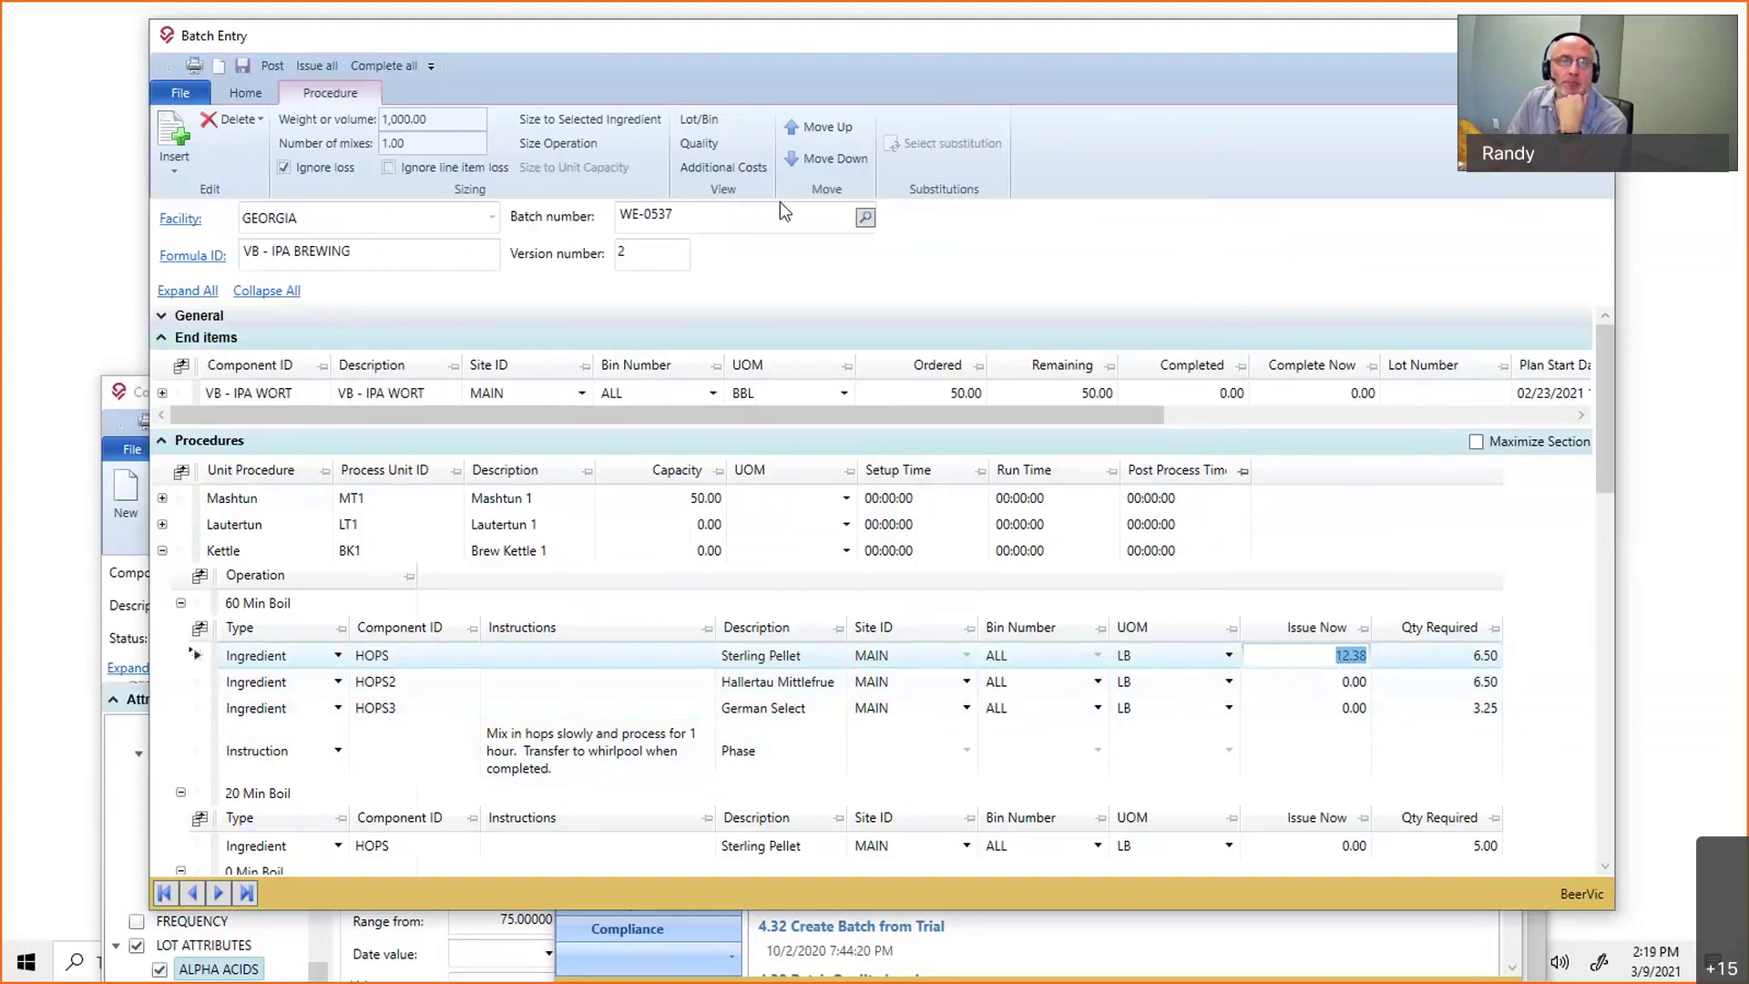
# Review the lot selection for the 60 Min Boil HOPS ingredient and close Batch Entry without saving the changes.
pyautogui.click(700, 120)
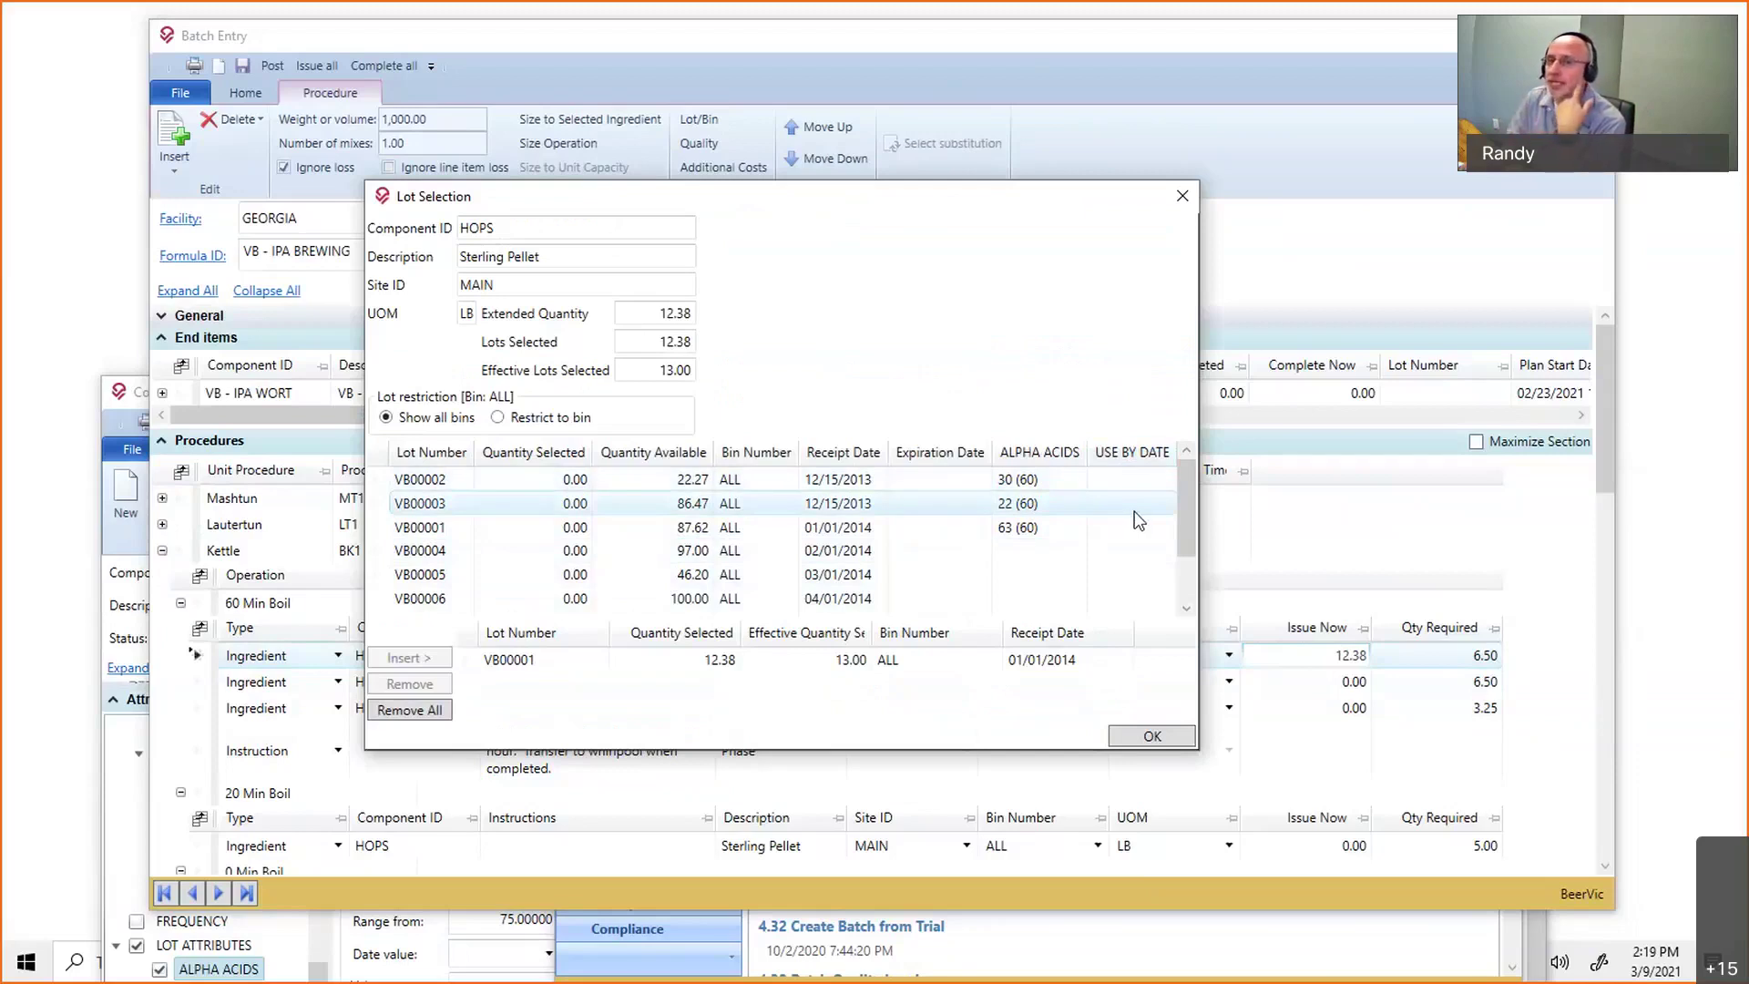
pyautogui.click(1149, 736)
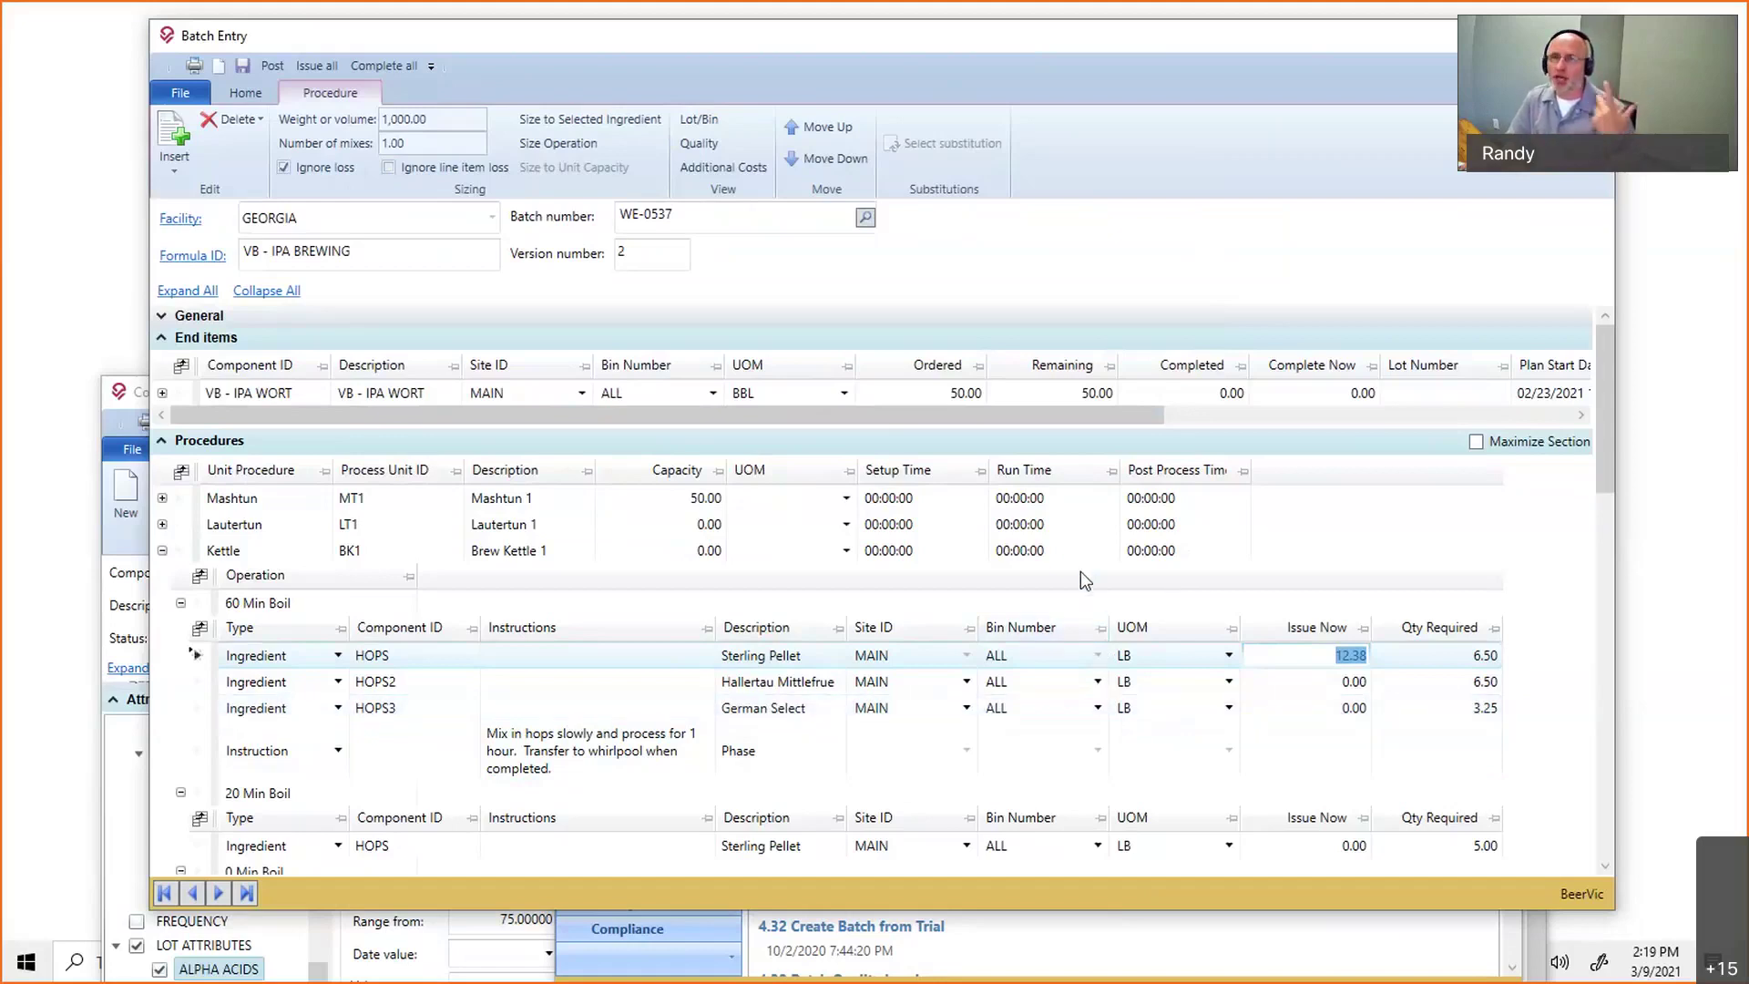
pyautogui.click(1593, 36)
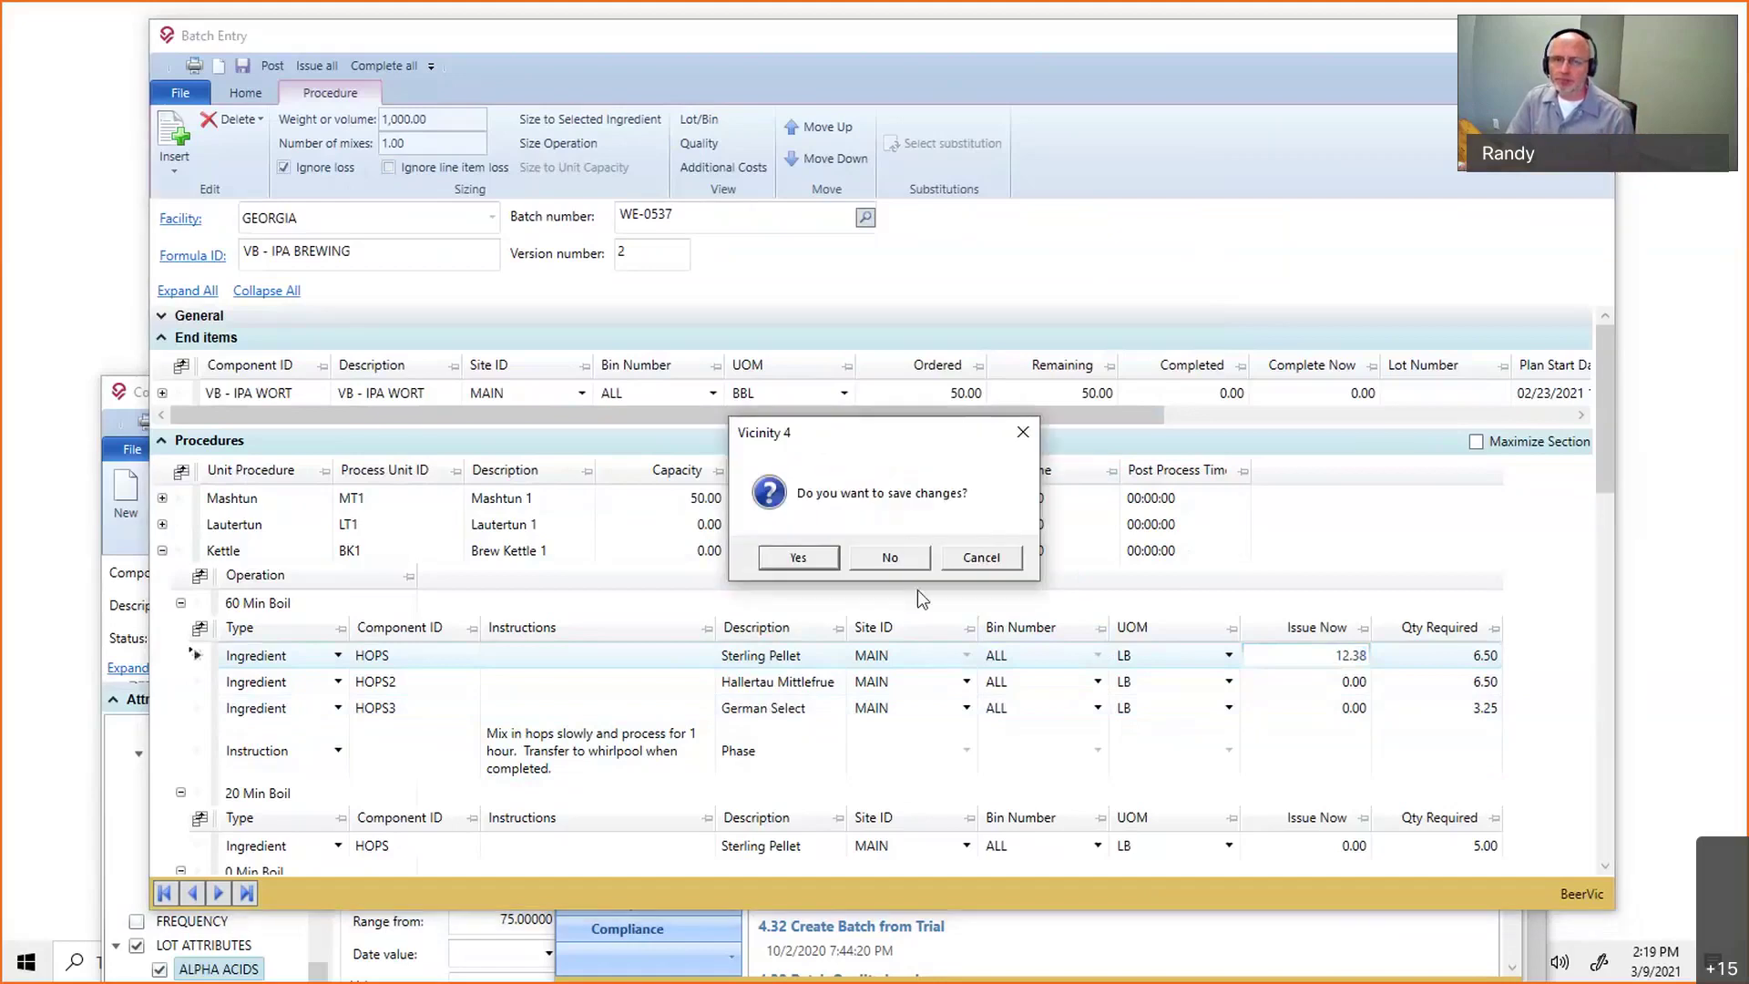
pyautogui.click(913, 562)
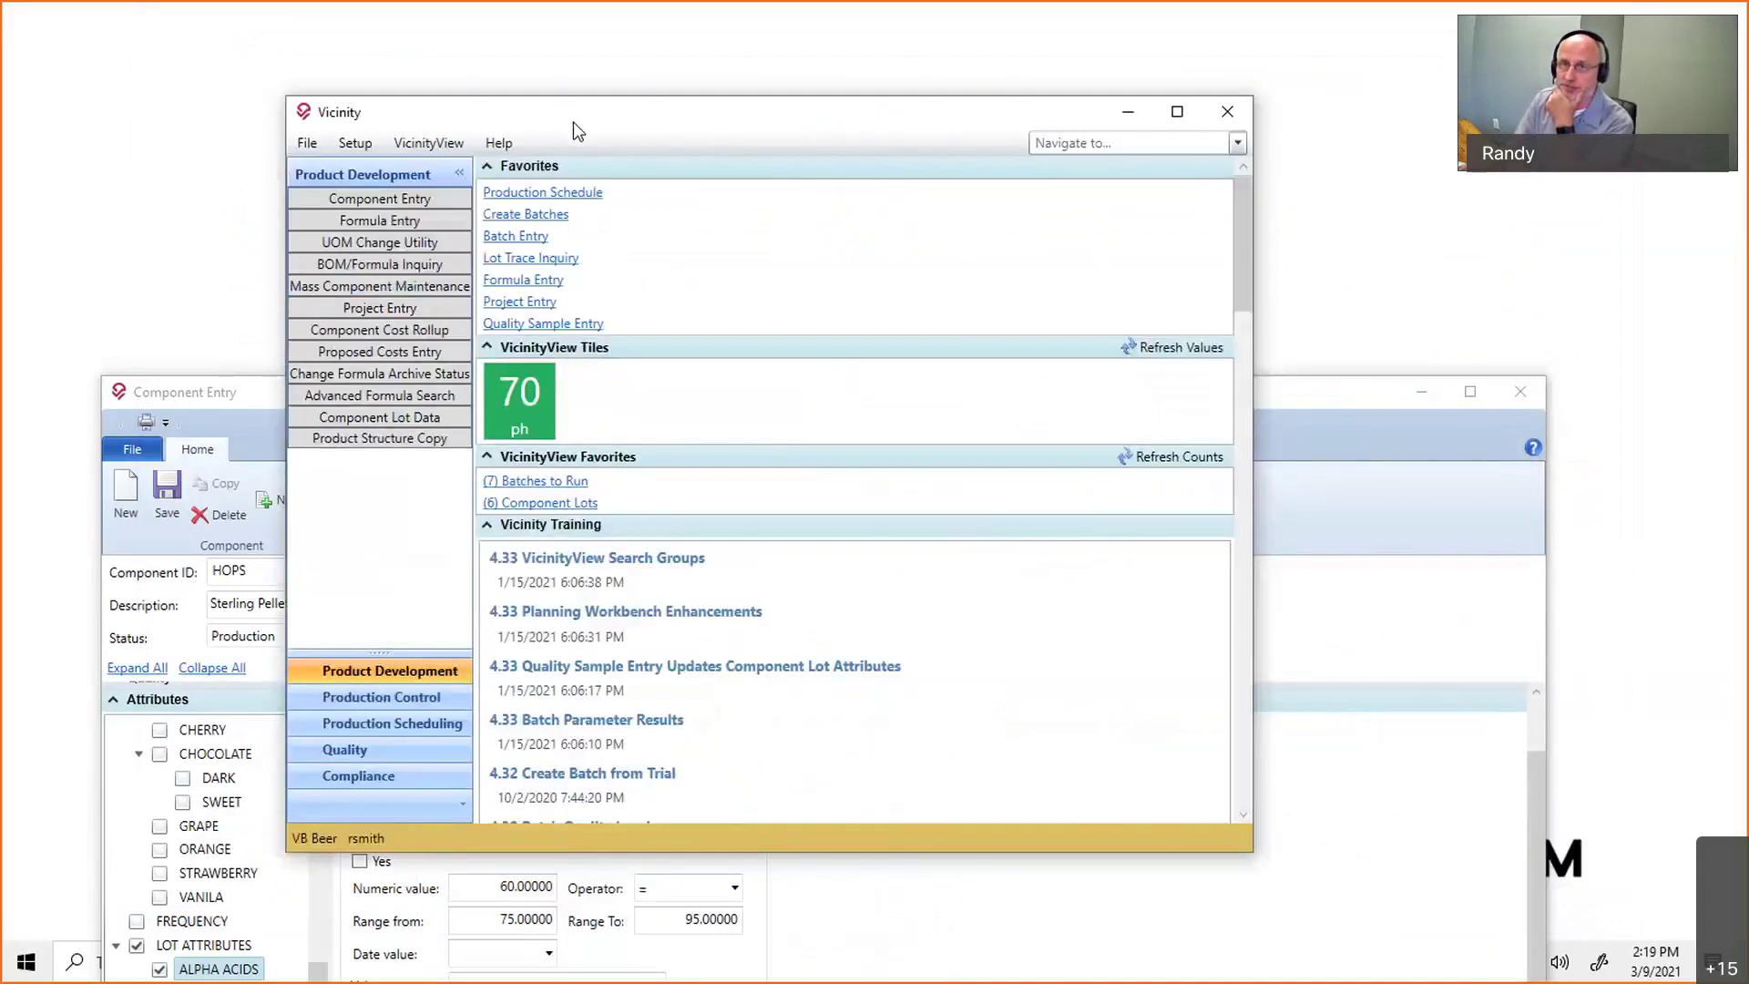
# Open the Component Lots favorite view and expand HOPS and its first lot to examine the recorded lot attributes.
pyautogui.click(563, 506)
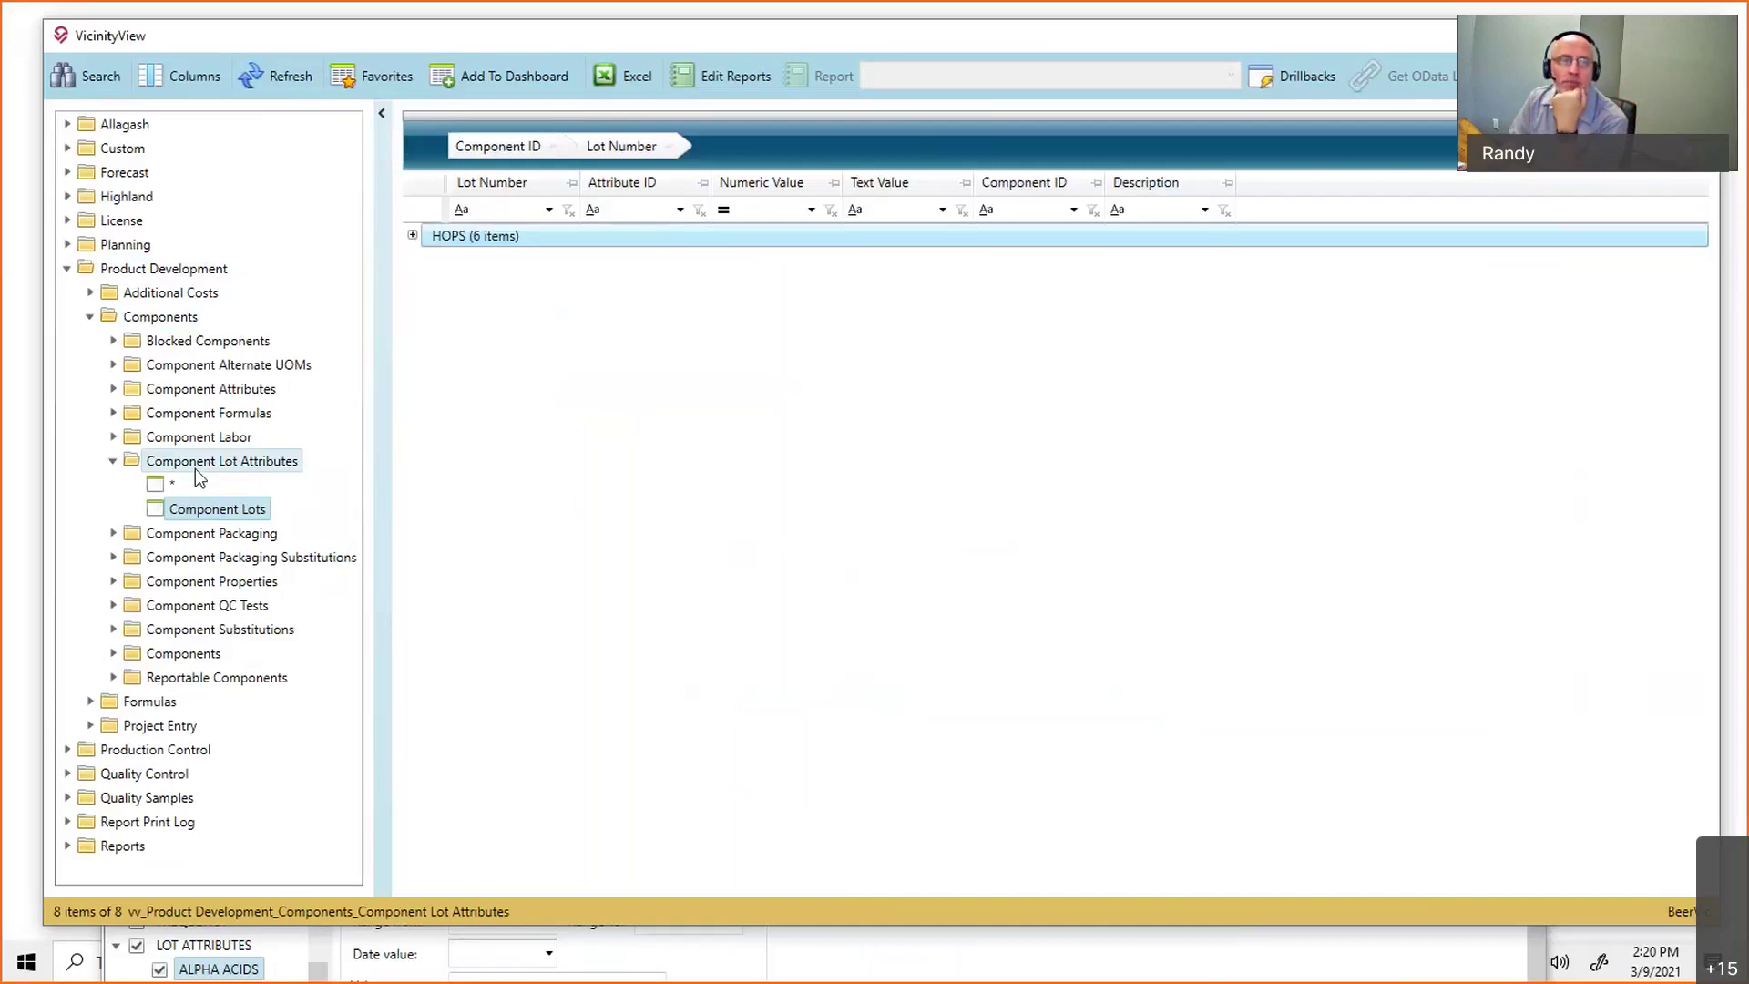
pyautogui.click(413, 236)
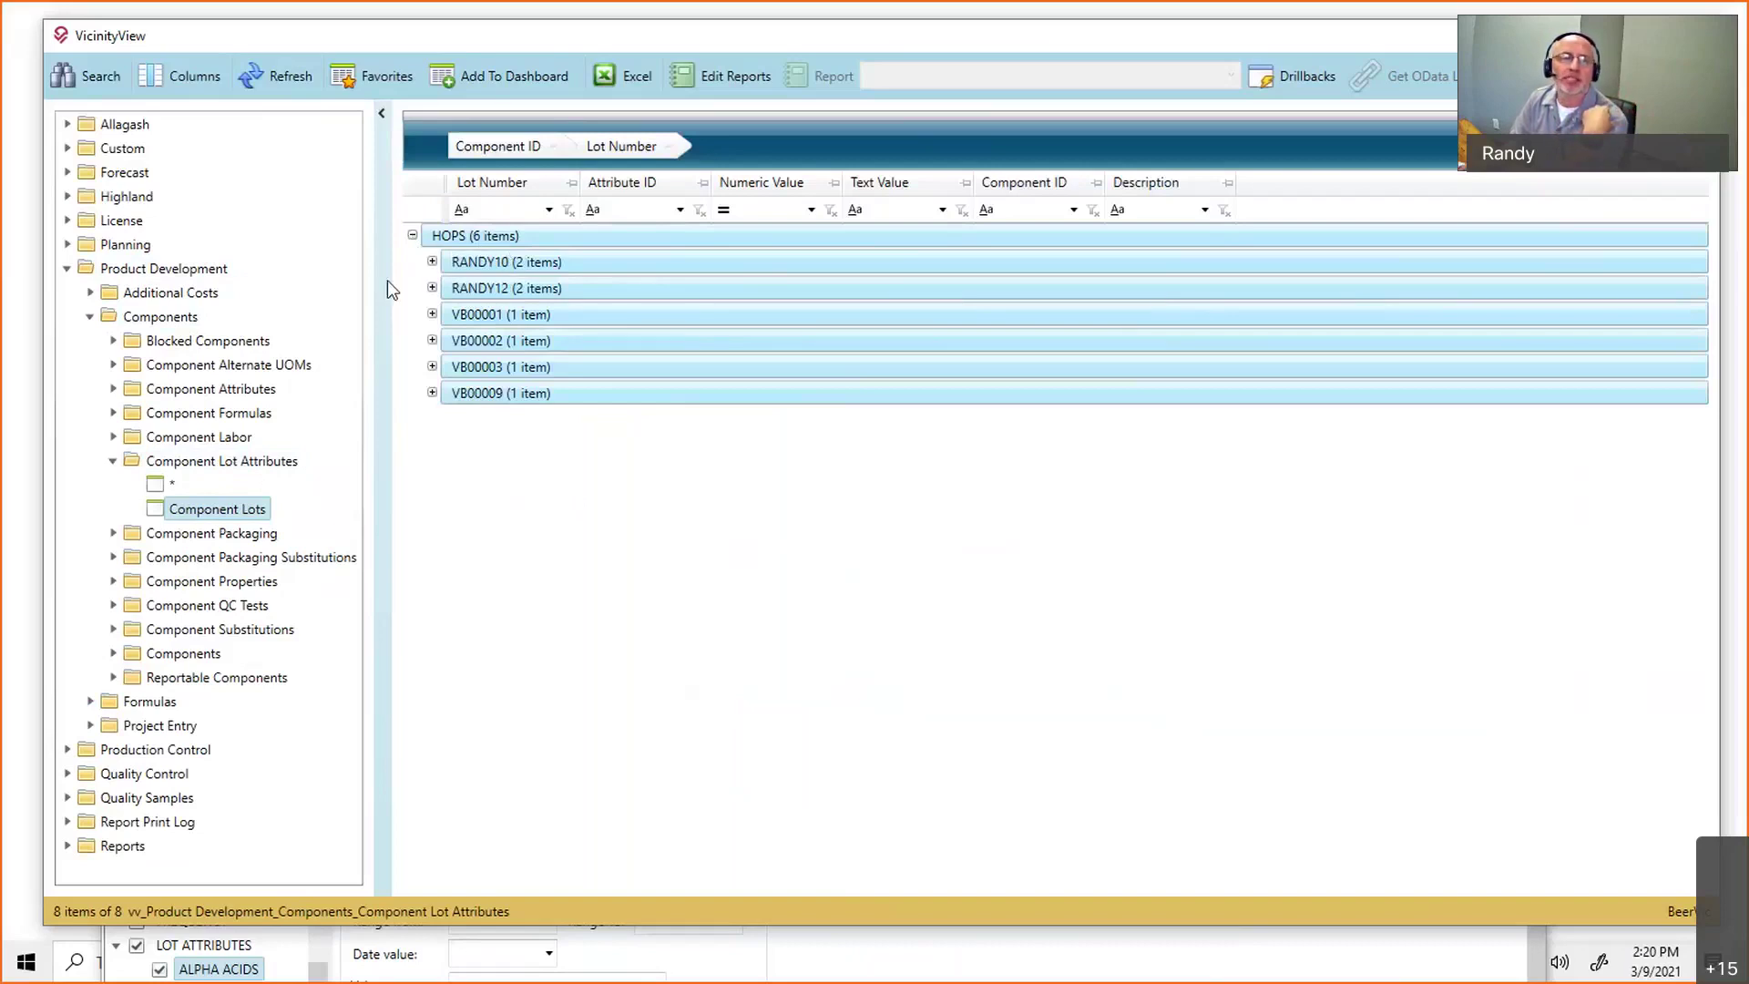
pyautogui.click(432, 263)
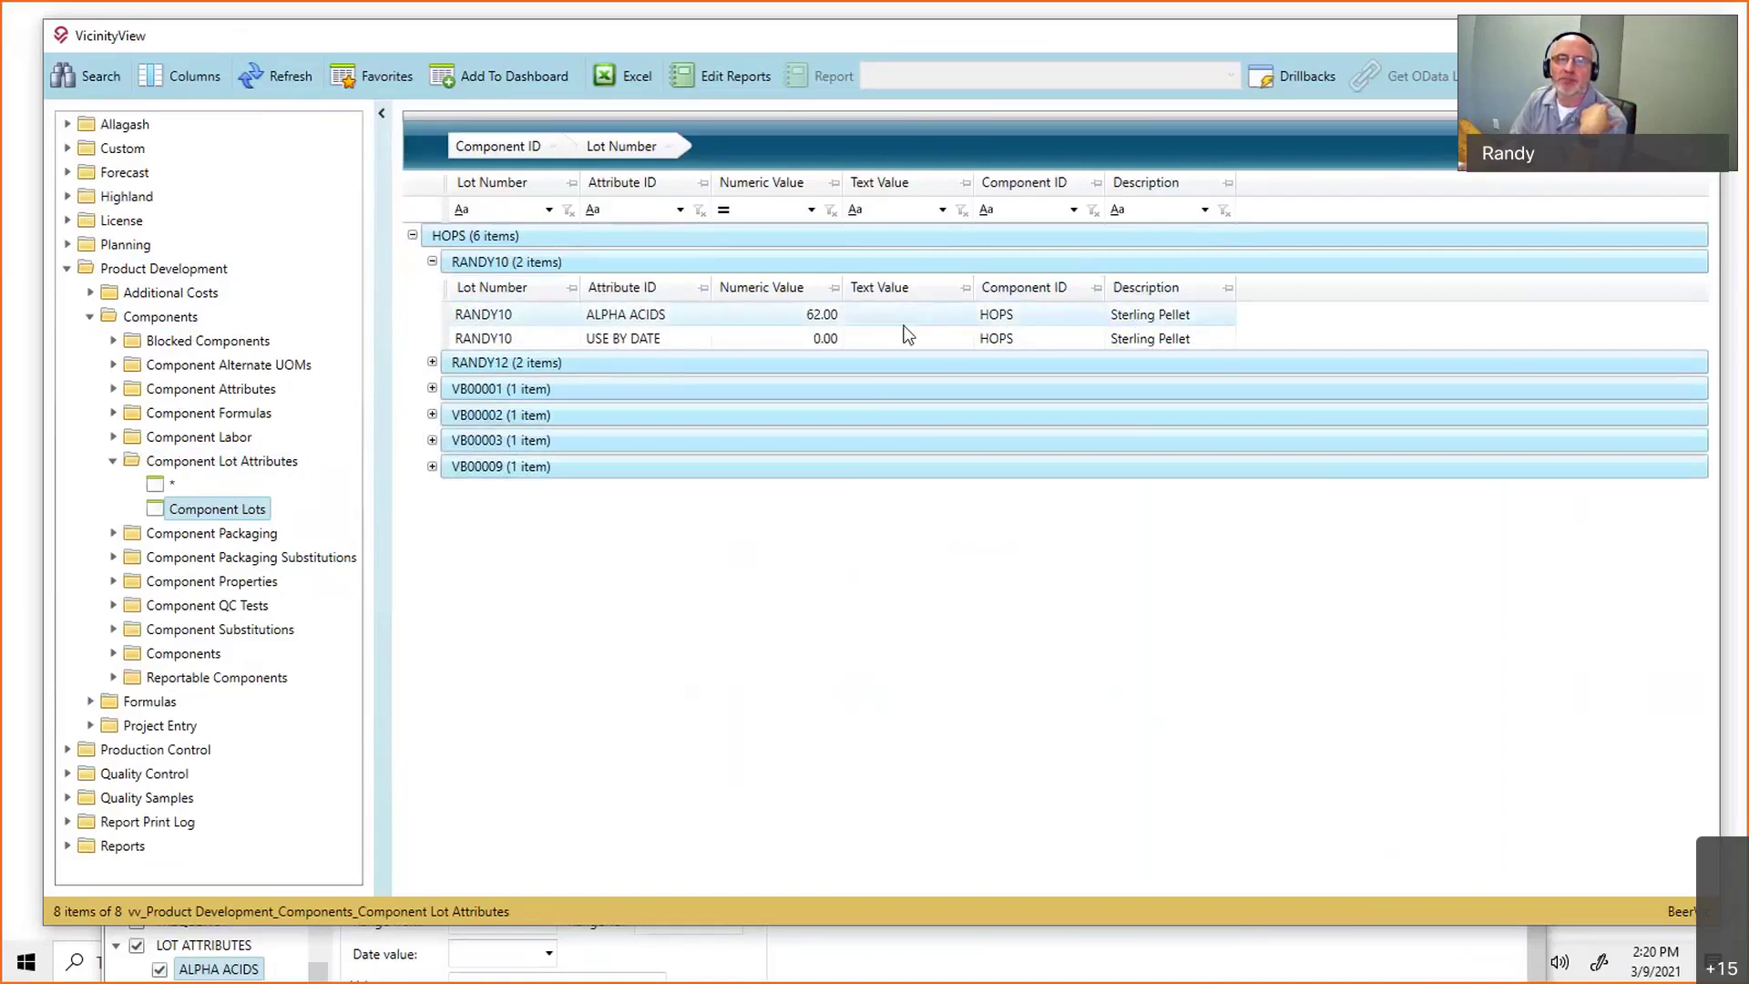
# Examine the columns available for the Component Lot Attributes view, leave them as they are, and close VicinityView.
pyautogui.click(207, 88)
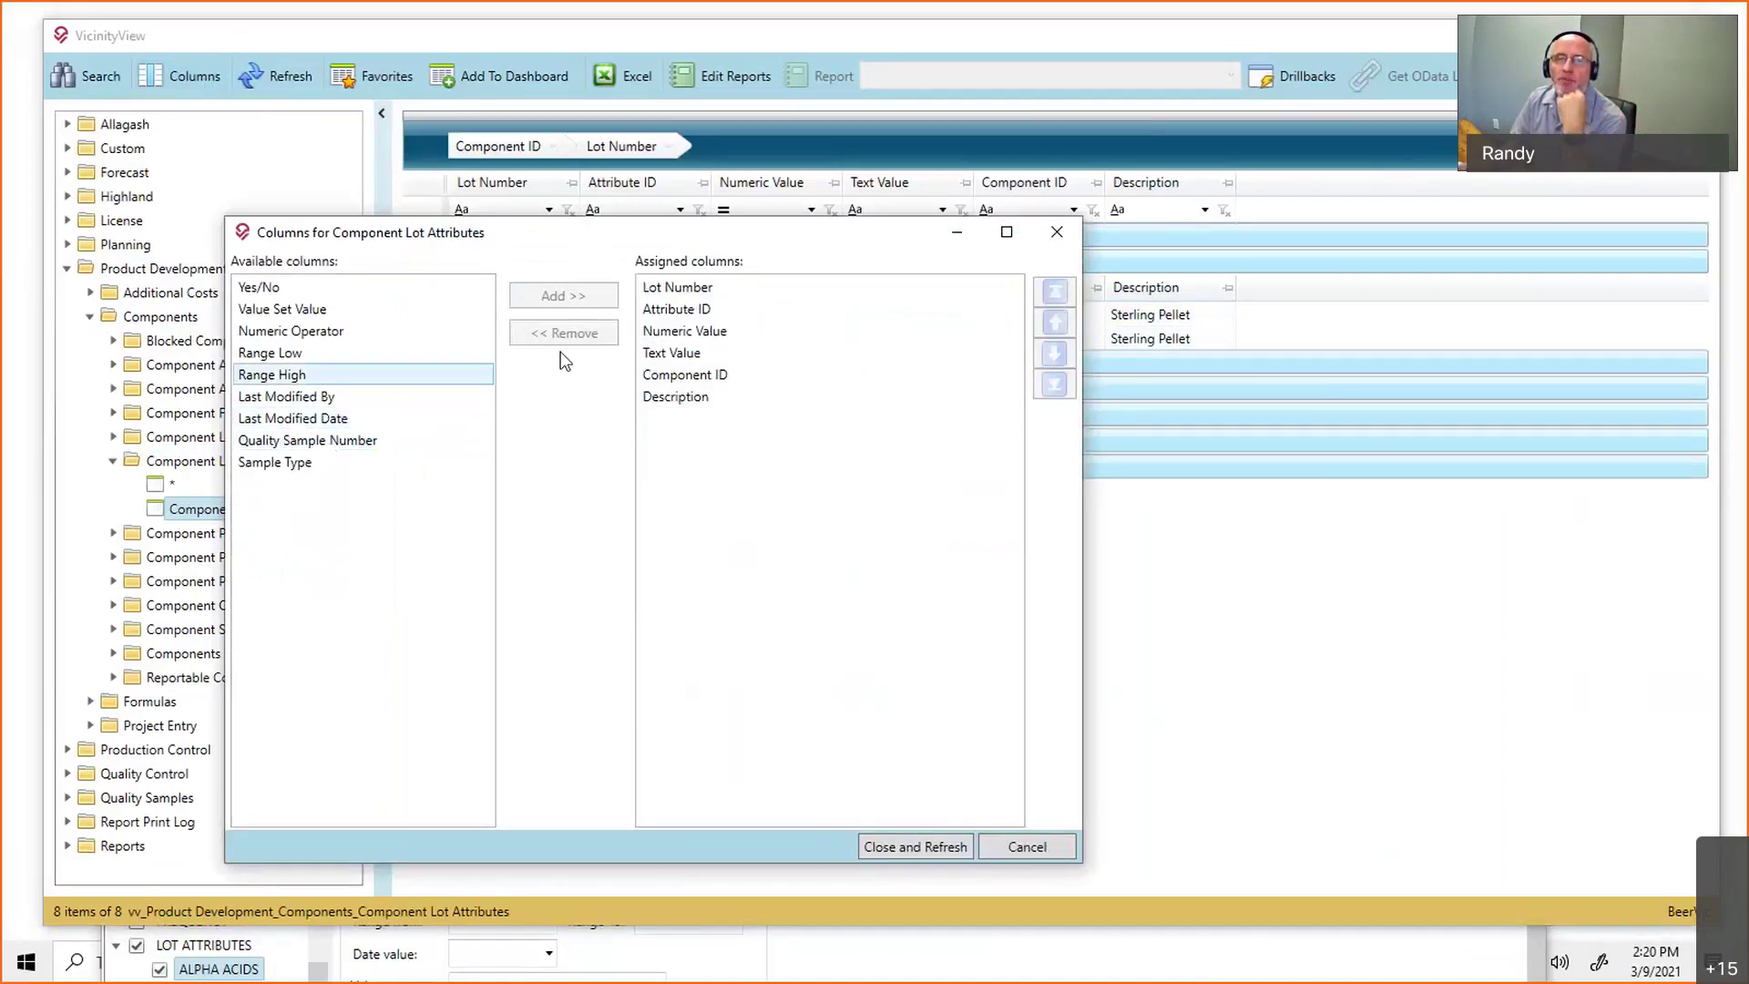
pyautogui.click(1060, 233)
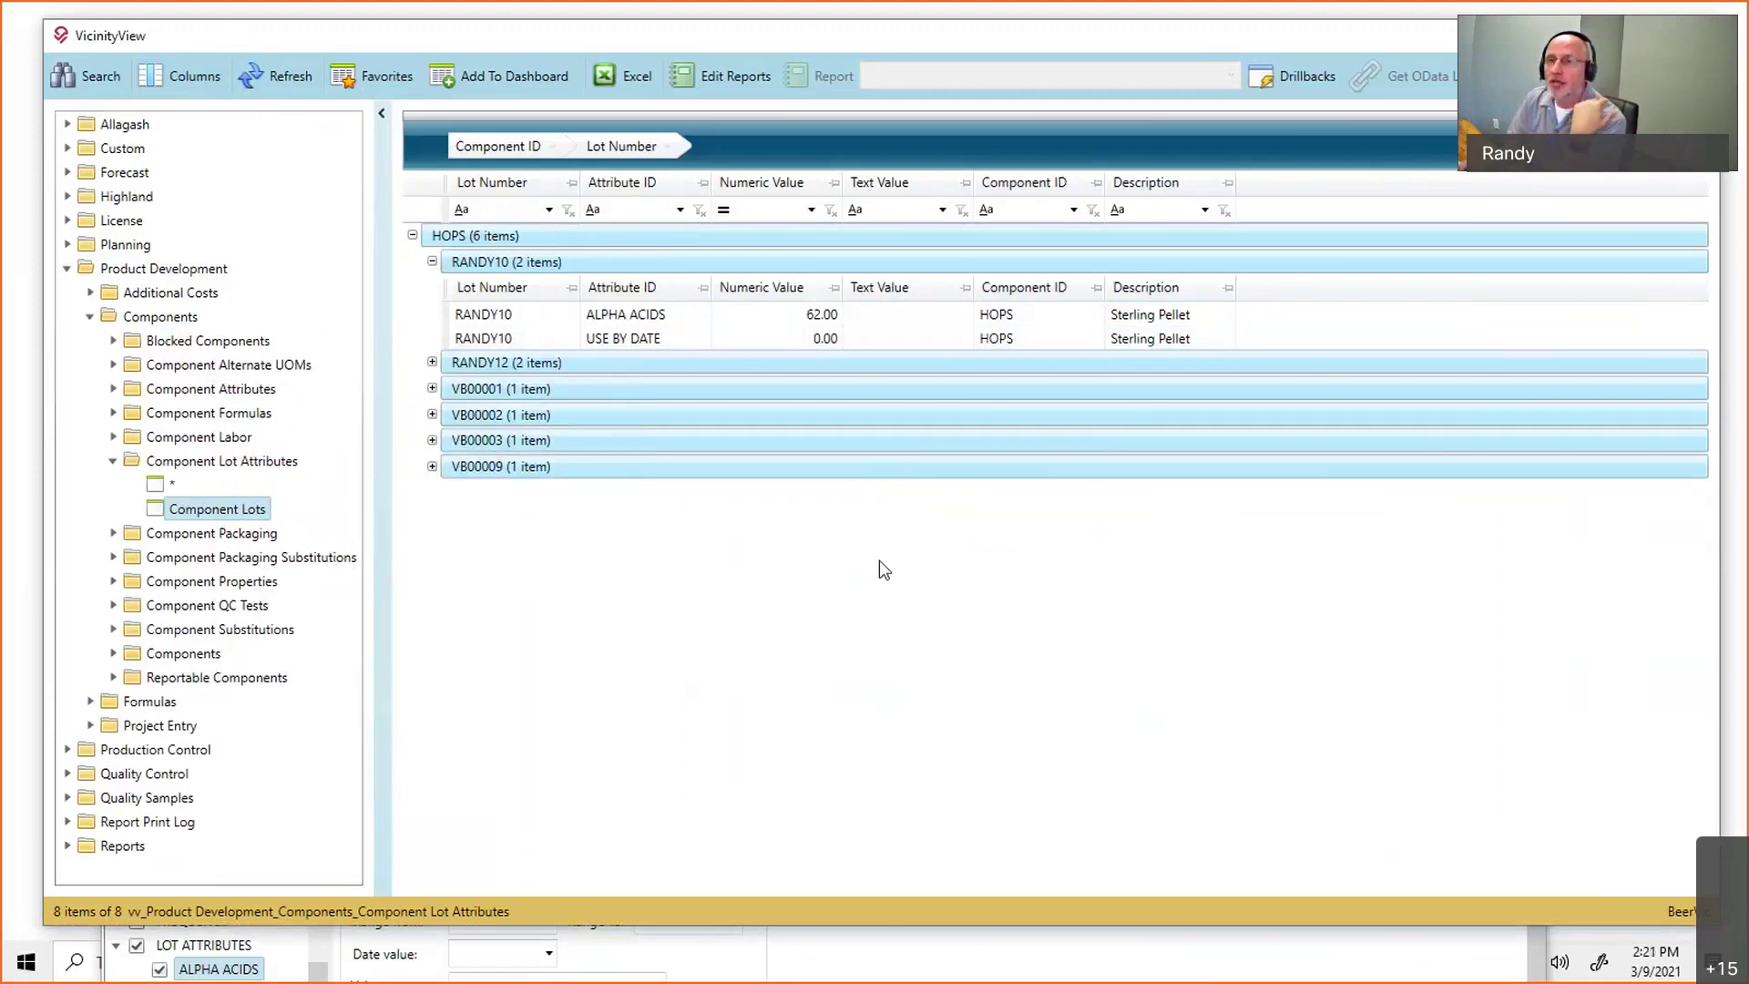
pyautogui.click(1697, 35)
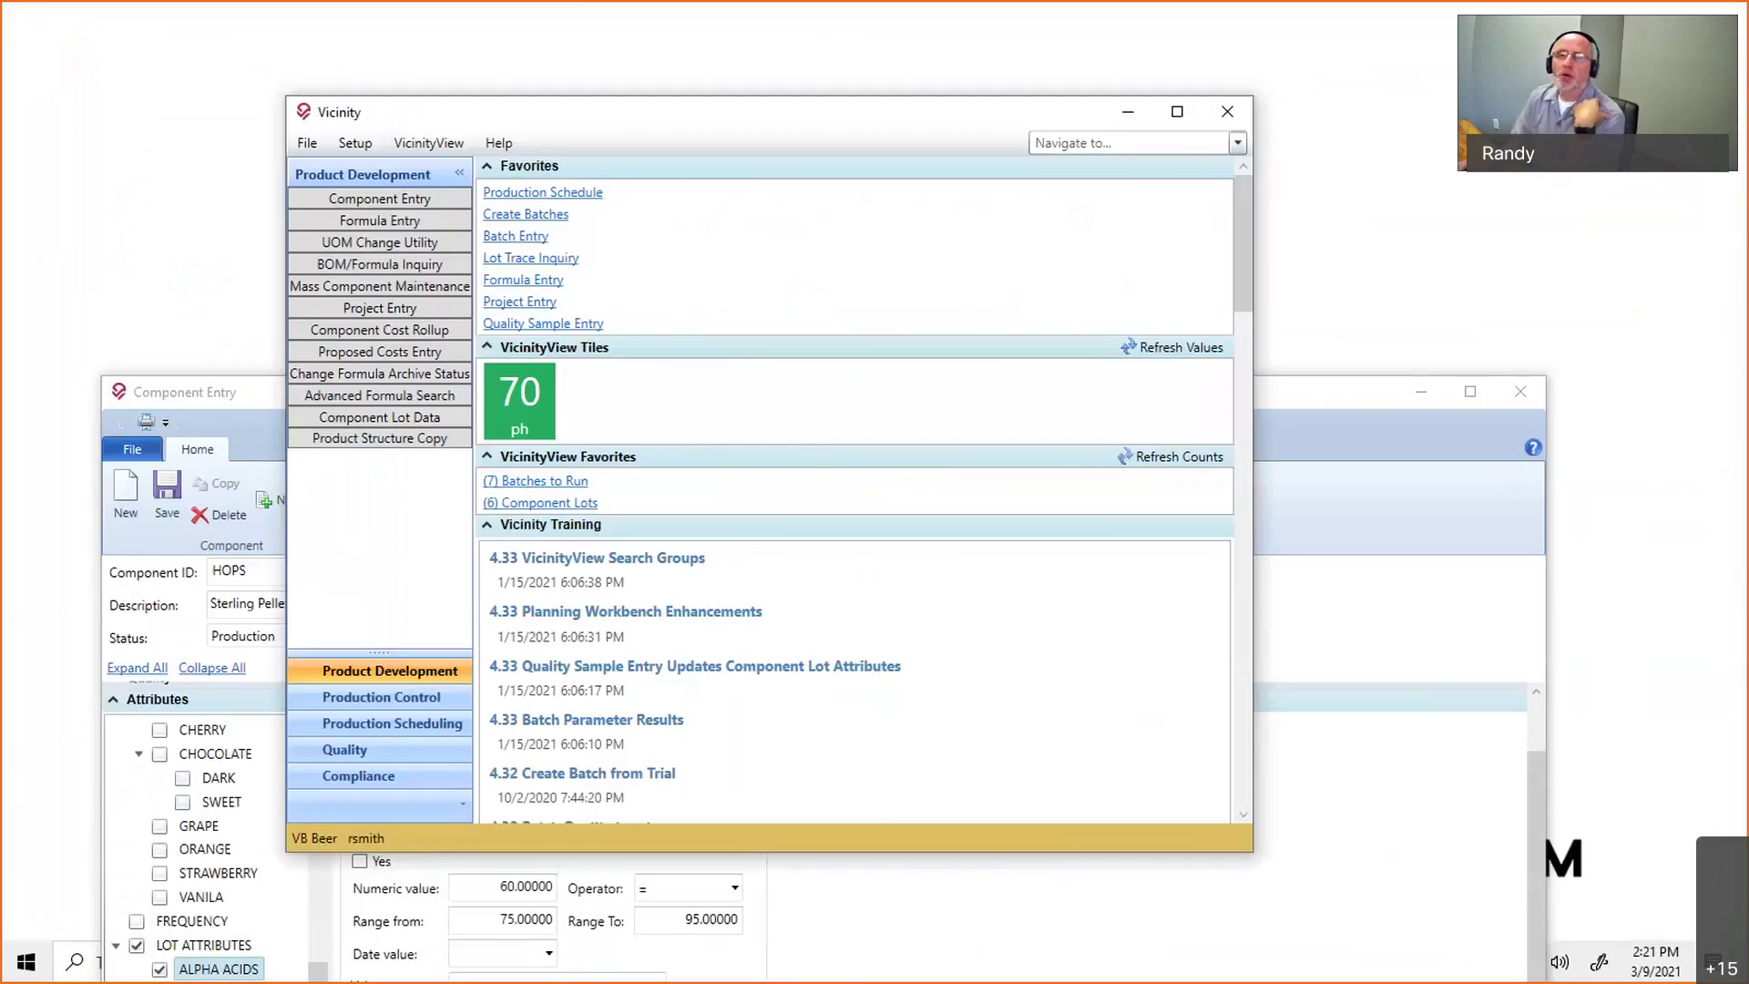
# Bring the HOPS Component Entry window to the front, move it up, and close it without saving the changes.
pyautogui.click(228, 397)
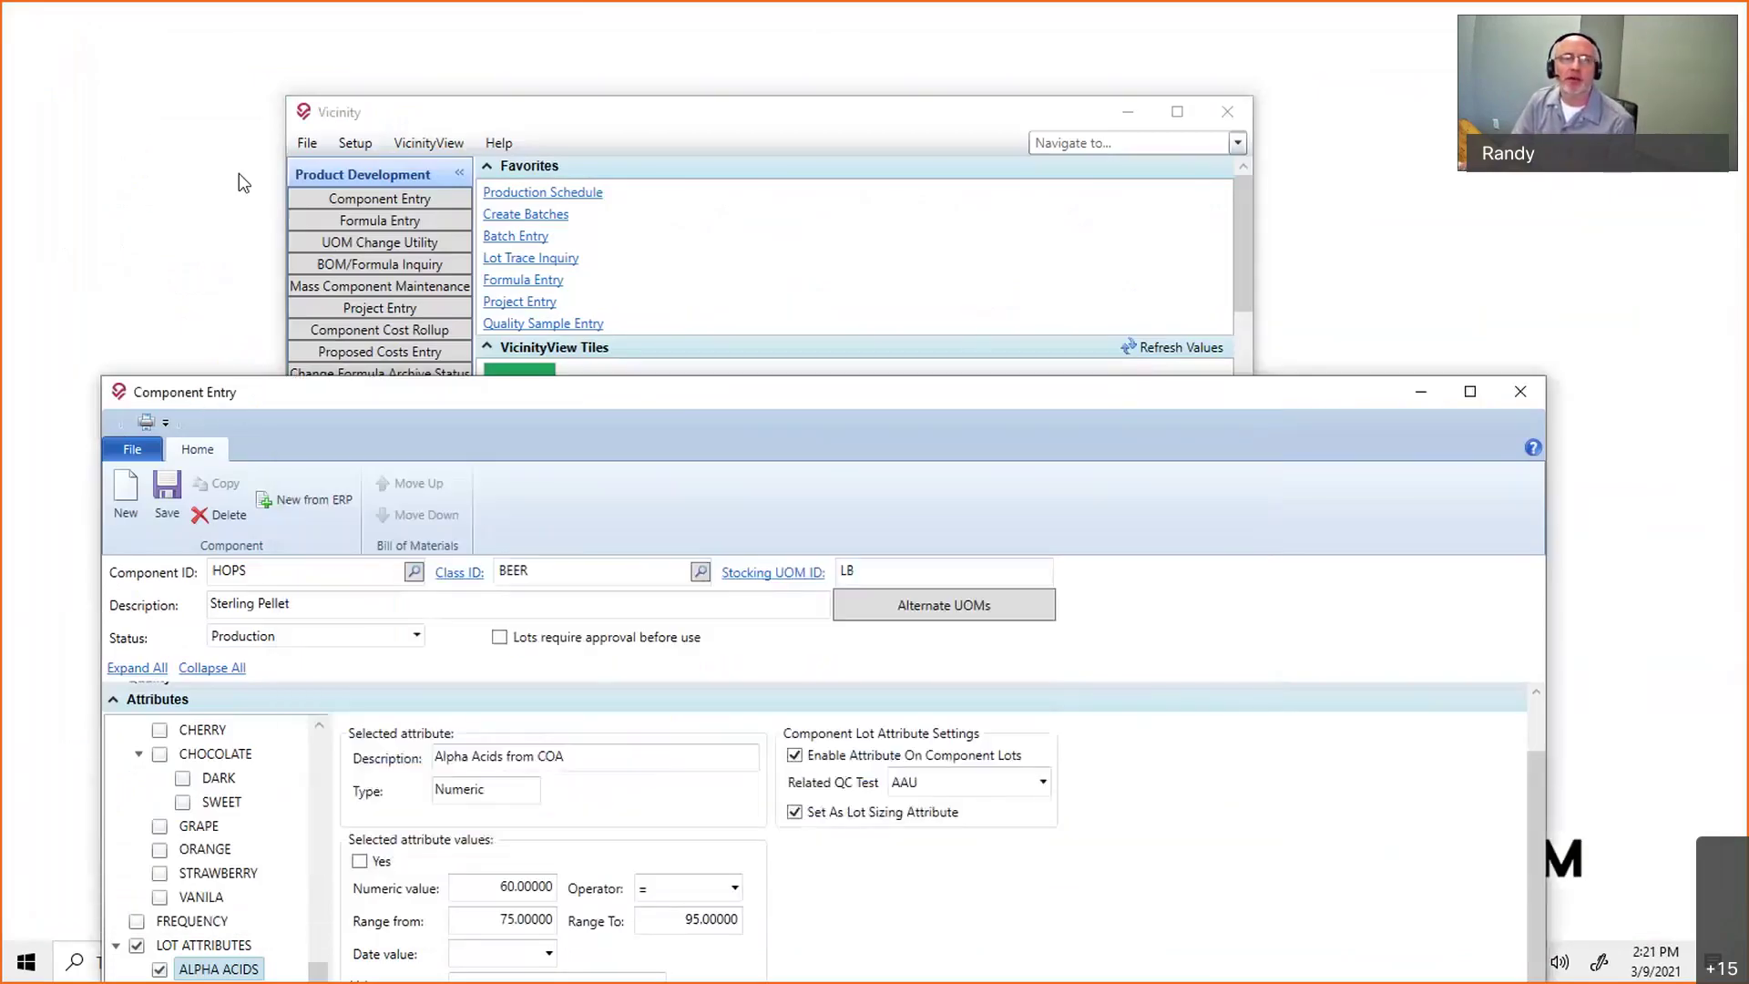
pyautogui.moveTo(228, 397); pyautogui.dragTo(281, 88)
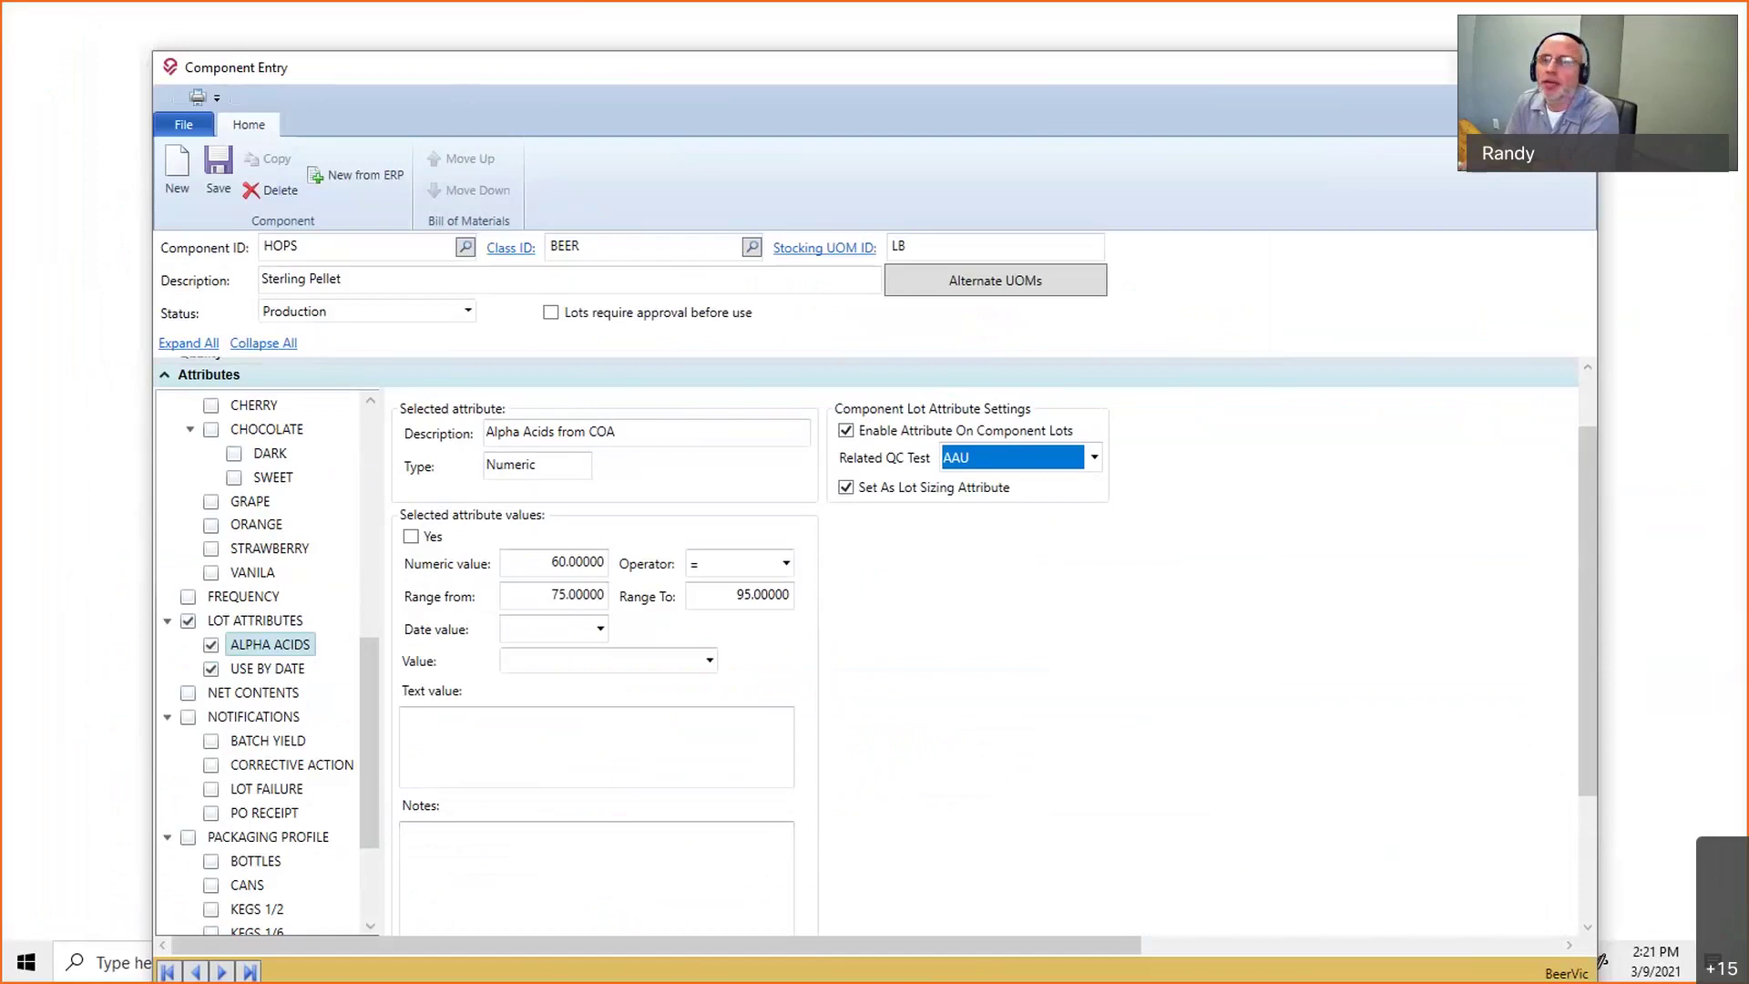
pyautogui.click(1576, 66)
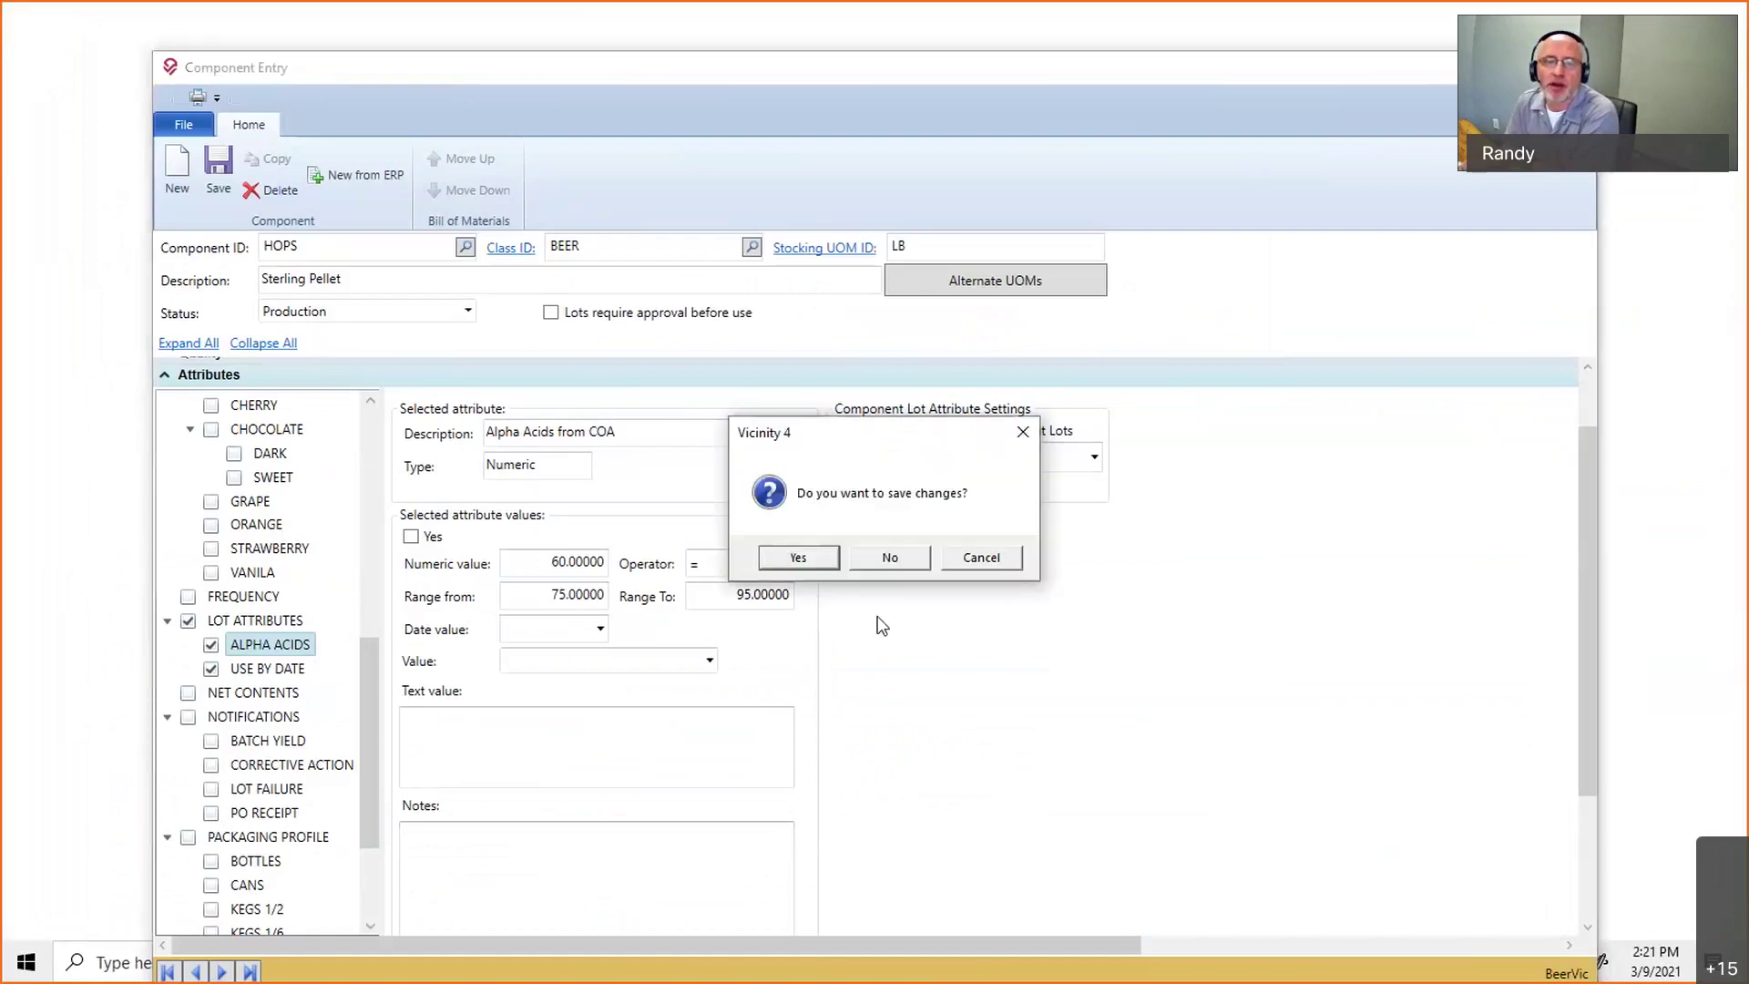
pyautogui.click(916, 561)
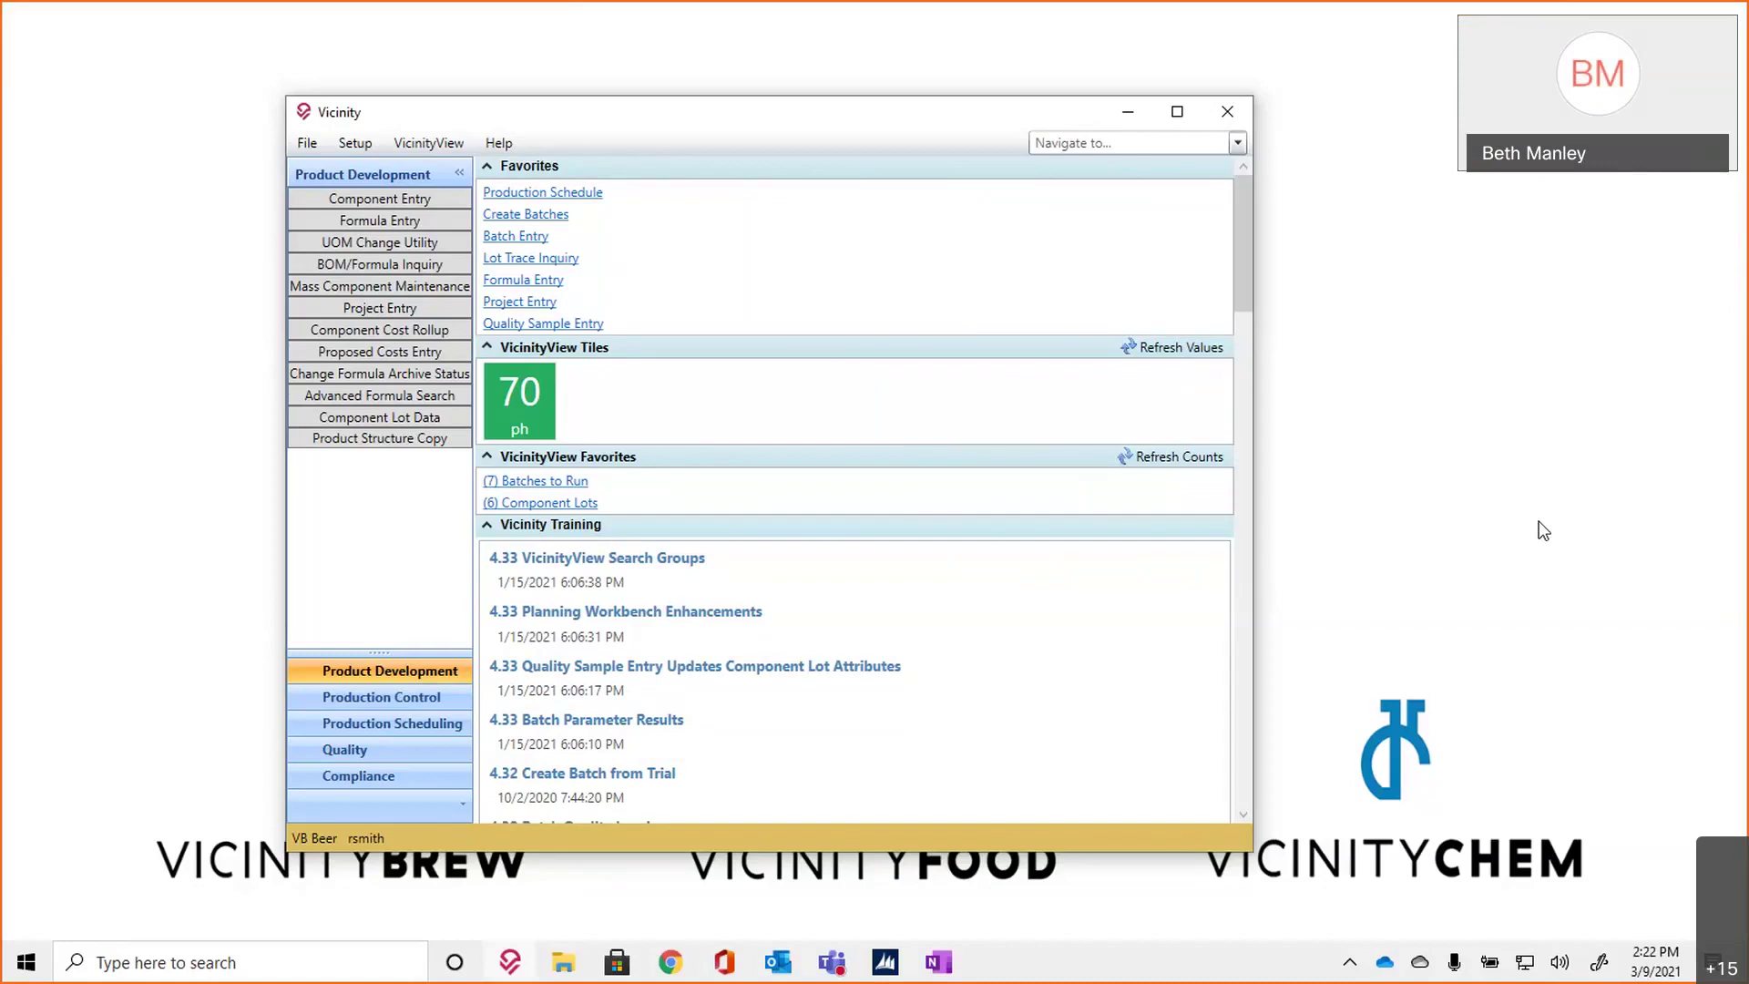
pyautogui.click(900, 31)
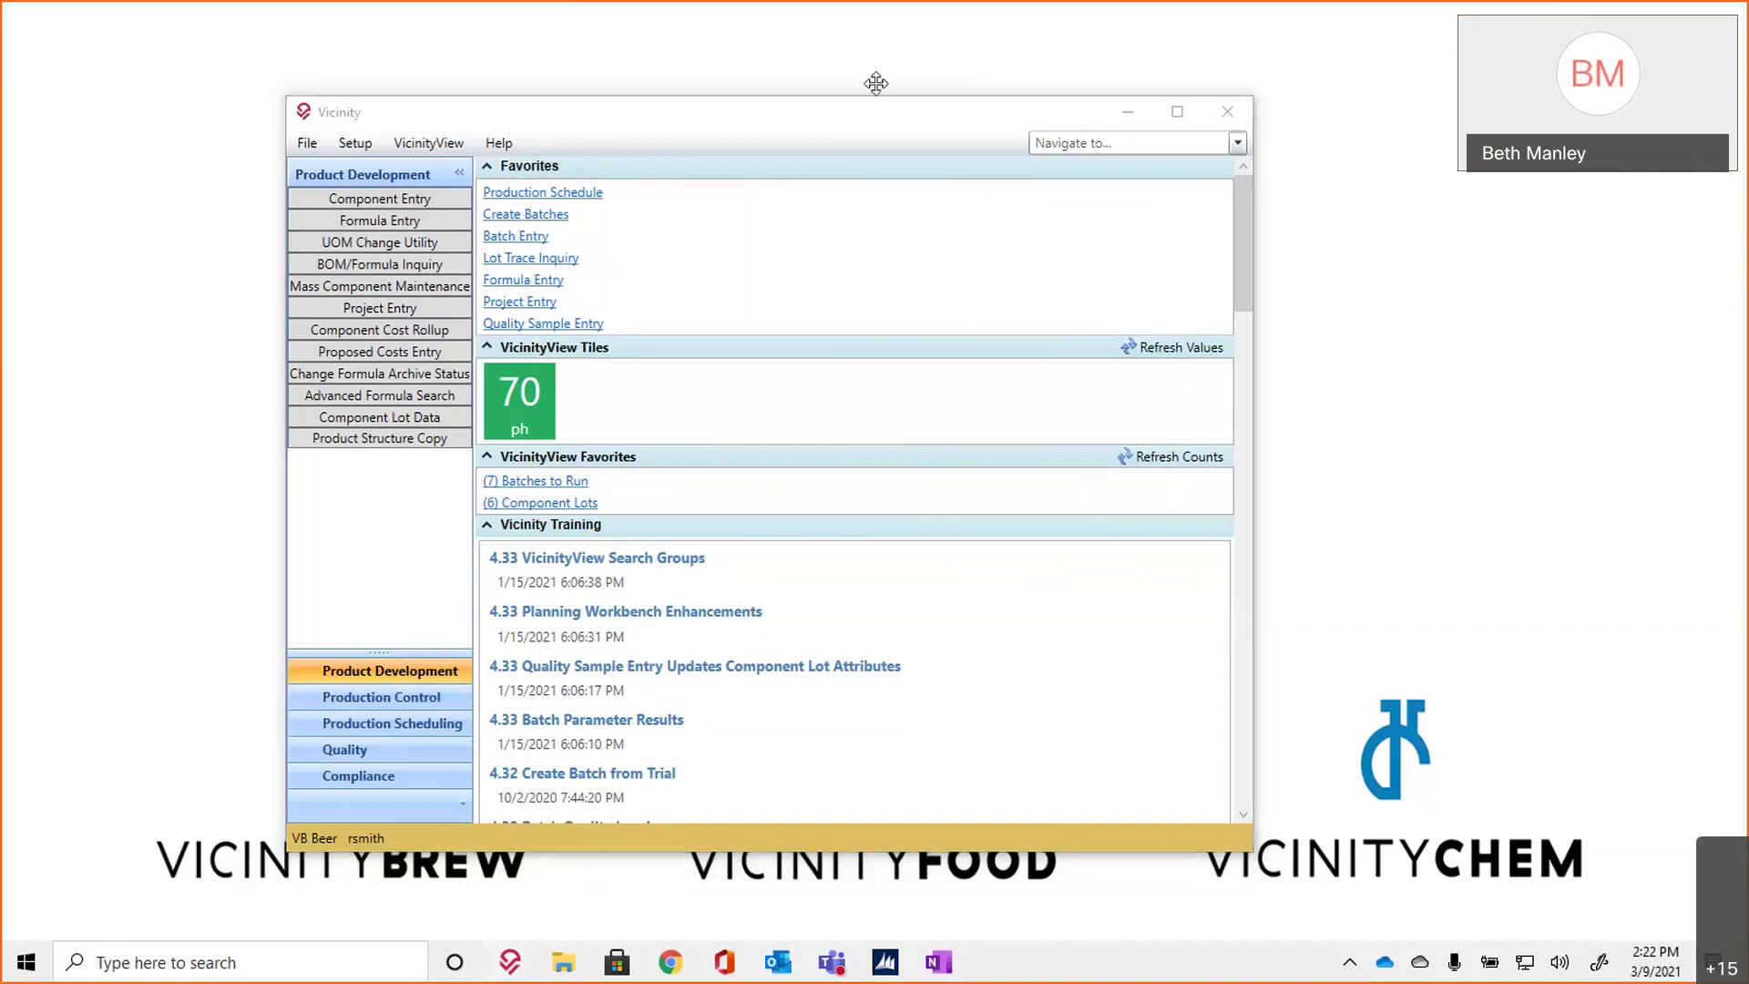